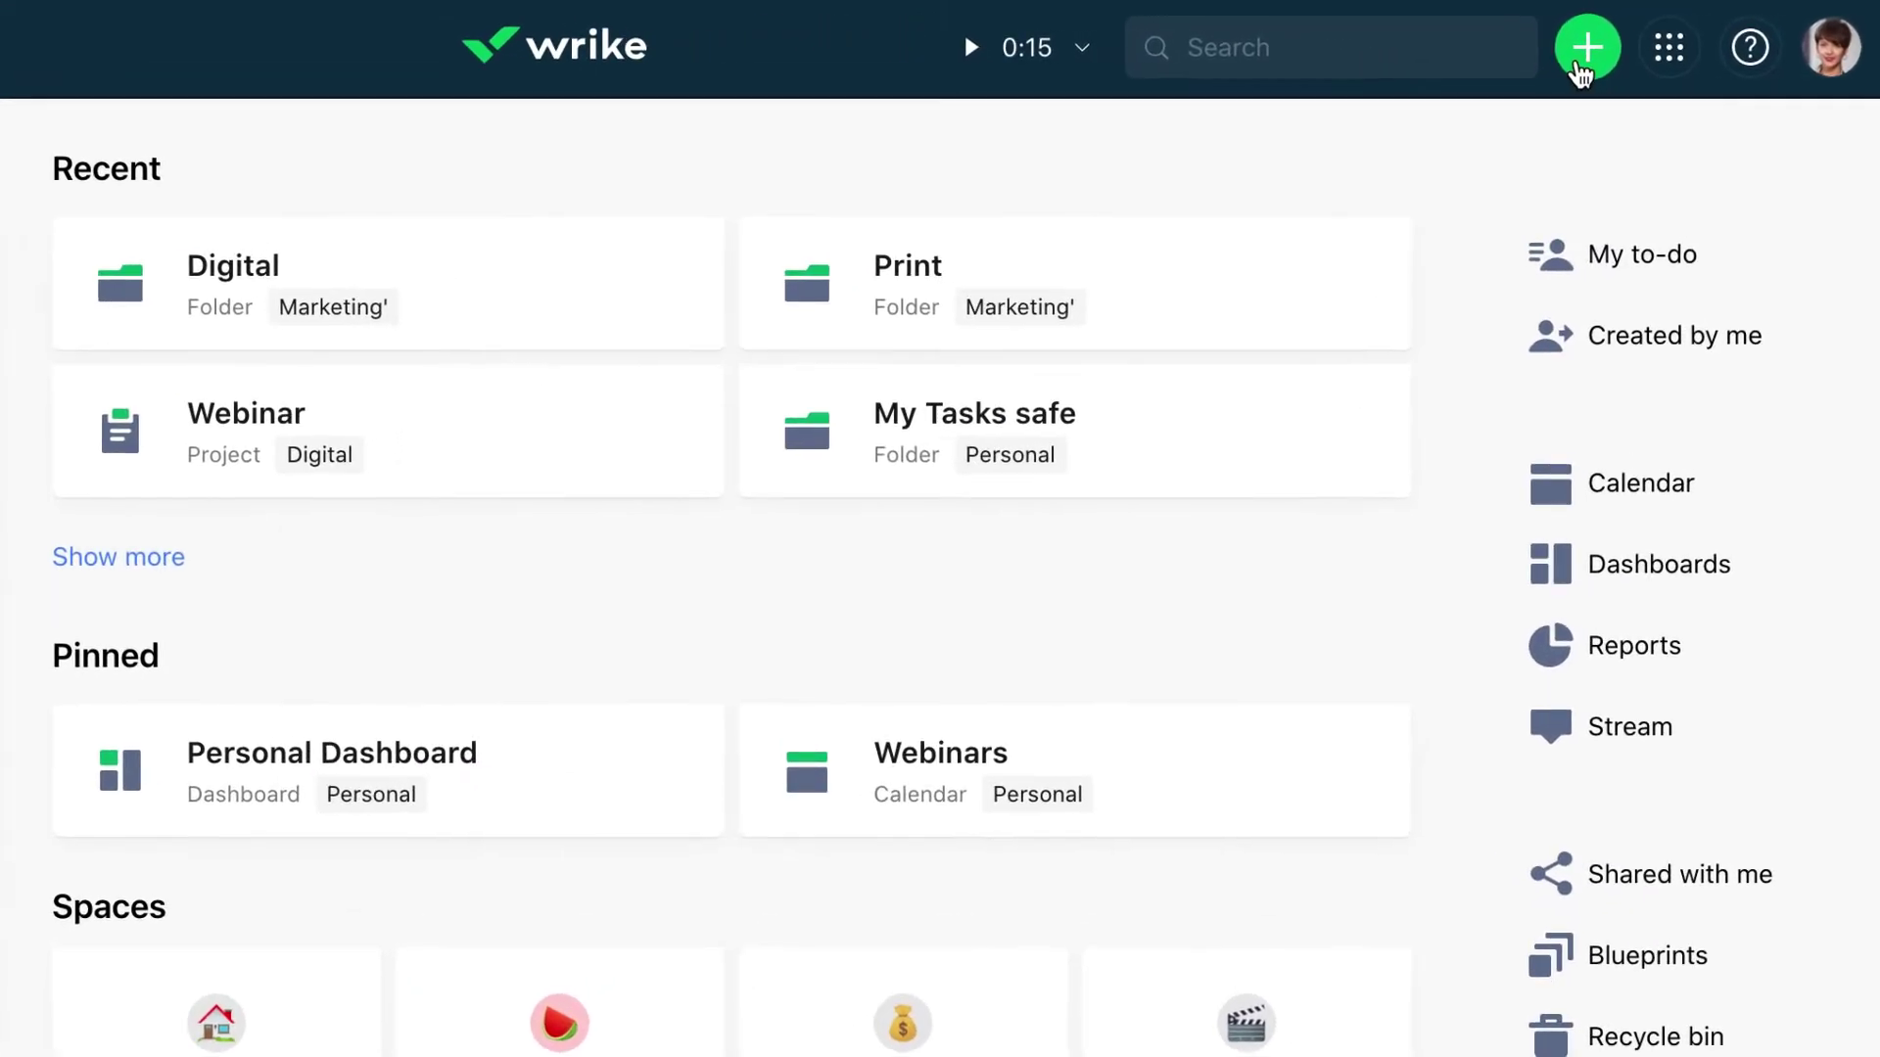
# Start a new space named Marketing and add two teammates as members
pyautogui.click(1579, 63)
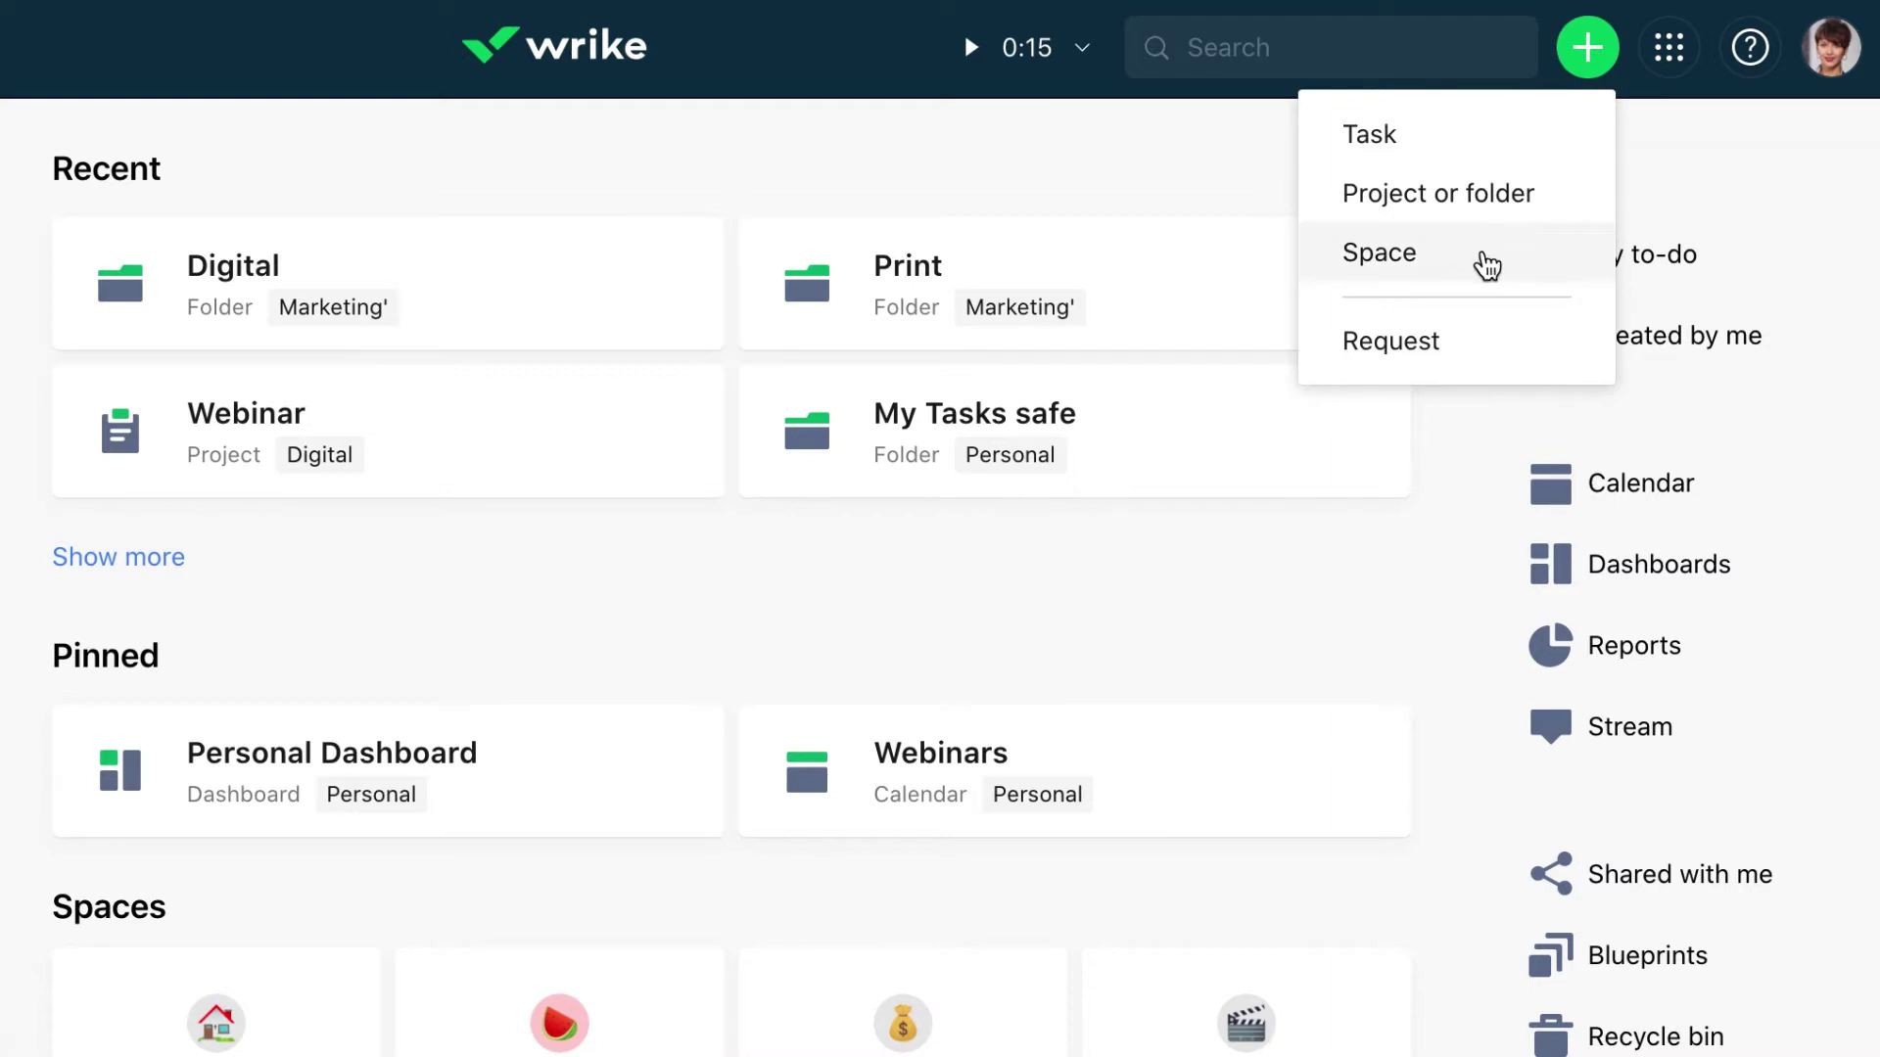
pyautogui.click(1488, 264)
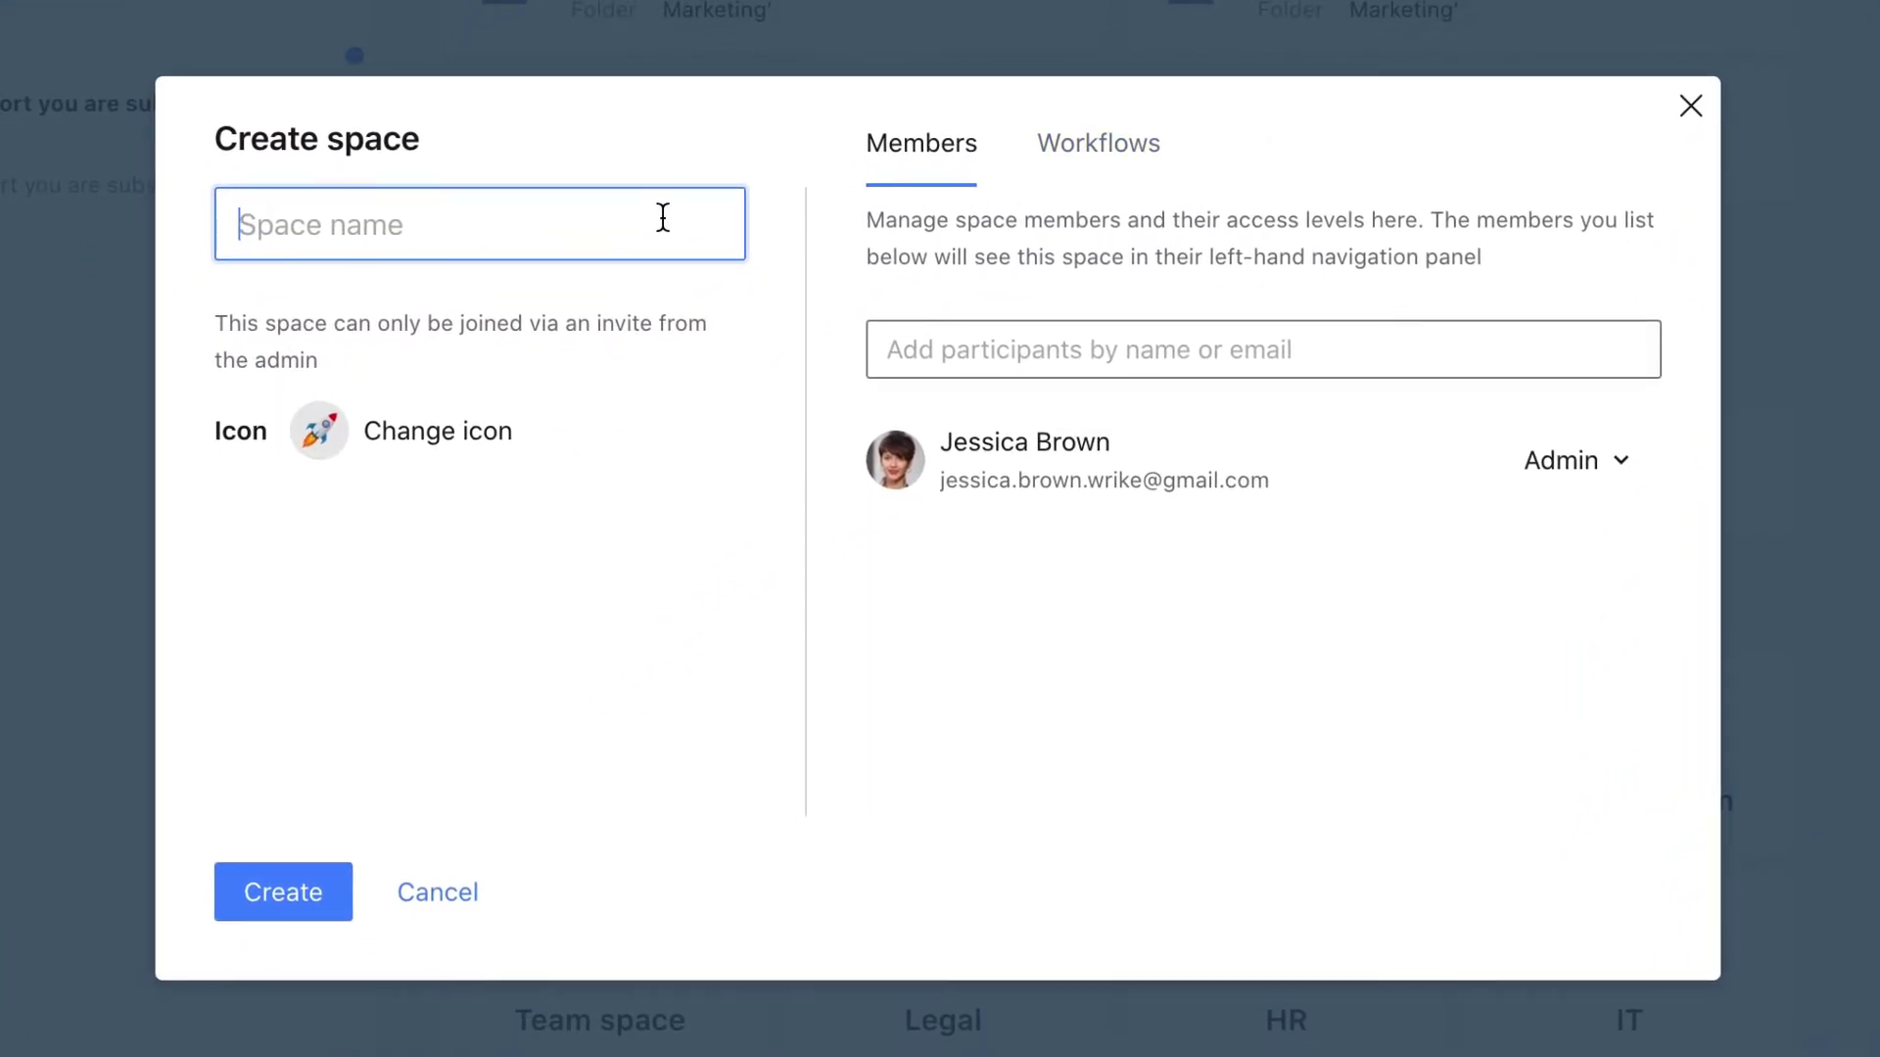
pyautogui.write('Marketing')
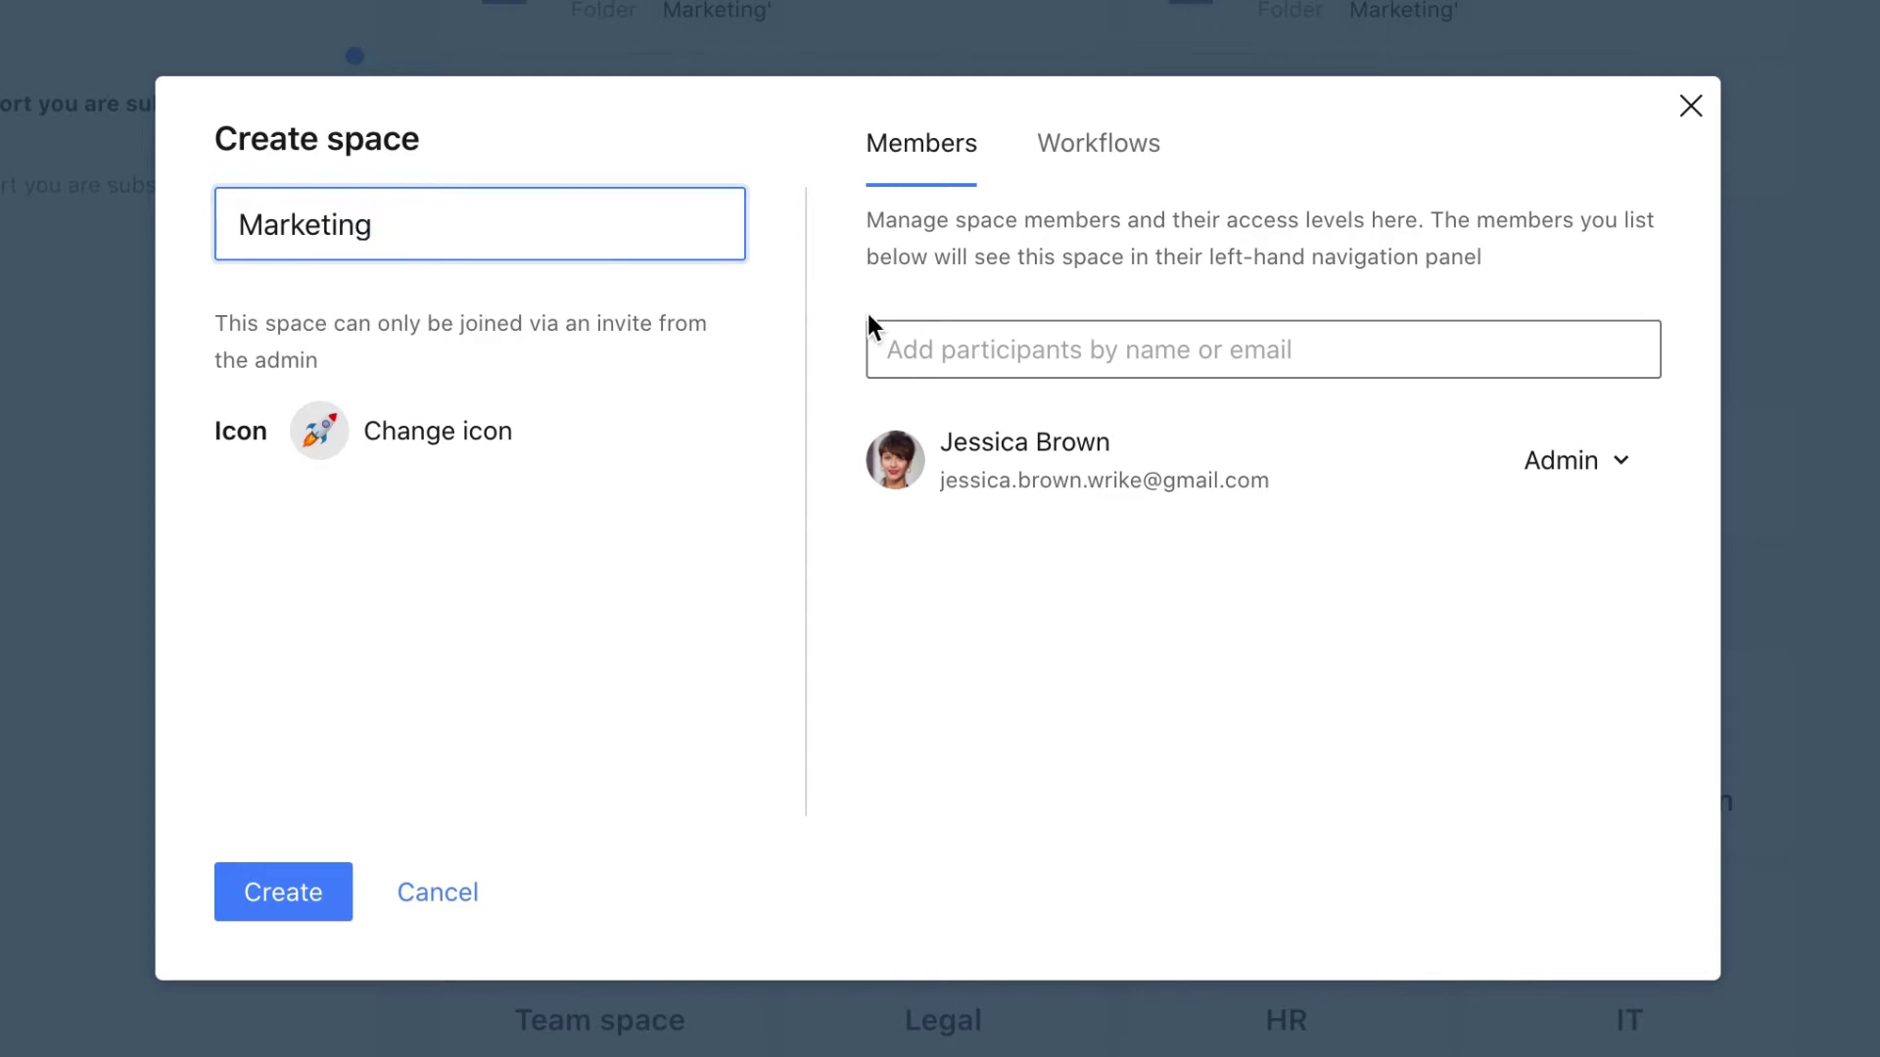
pyautogui.click(911, 349)
pyautogui.press('Down')
pyautogui.press('Return')
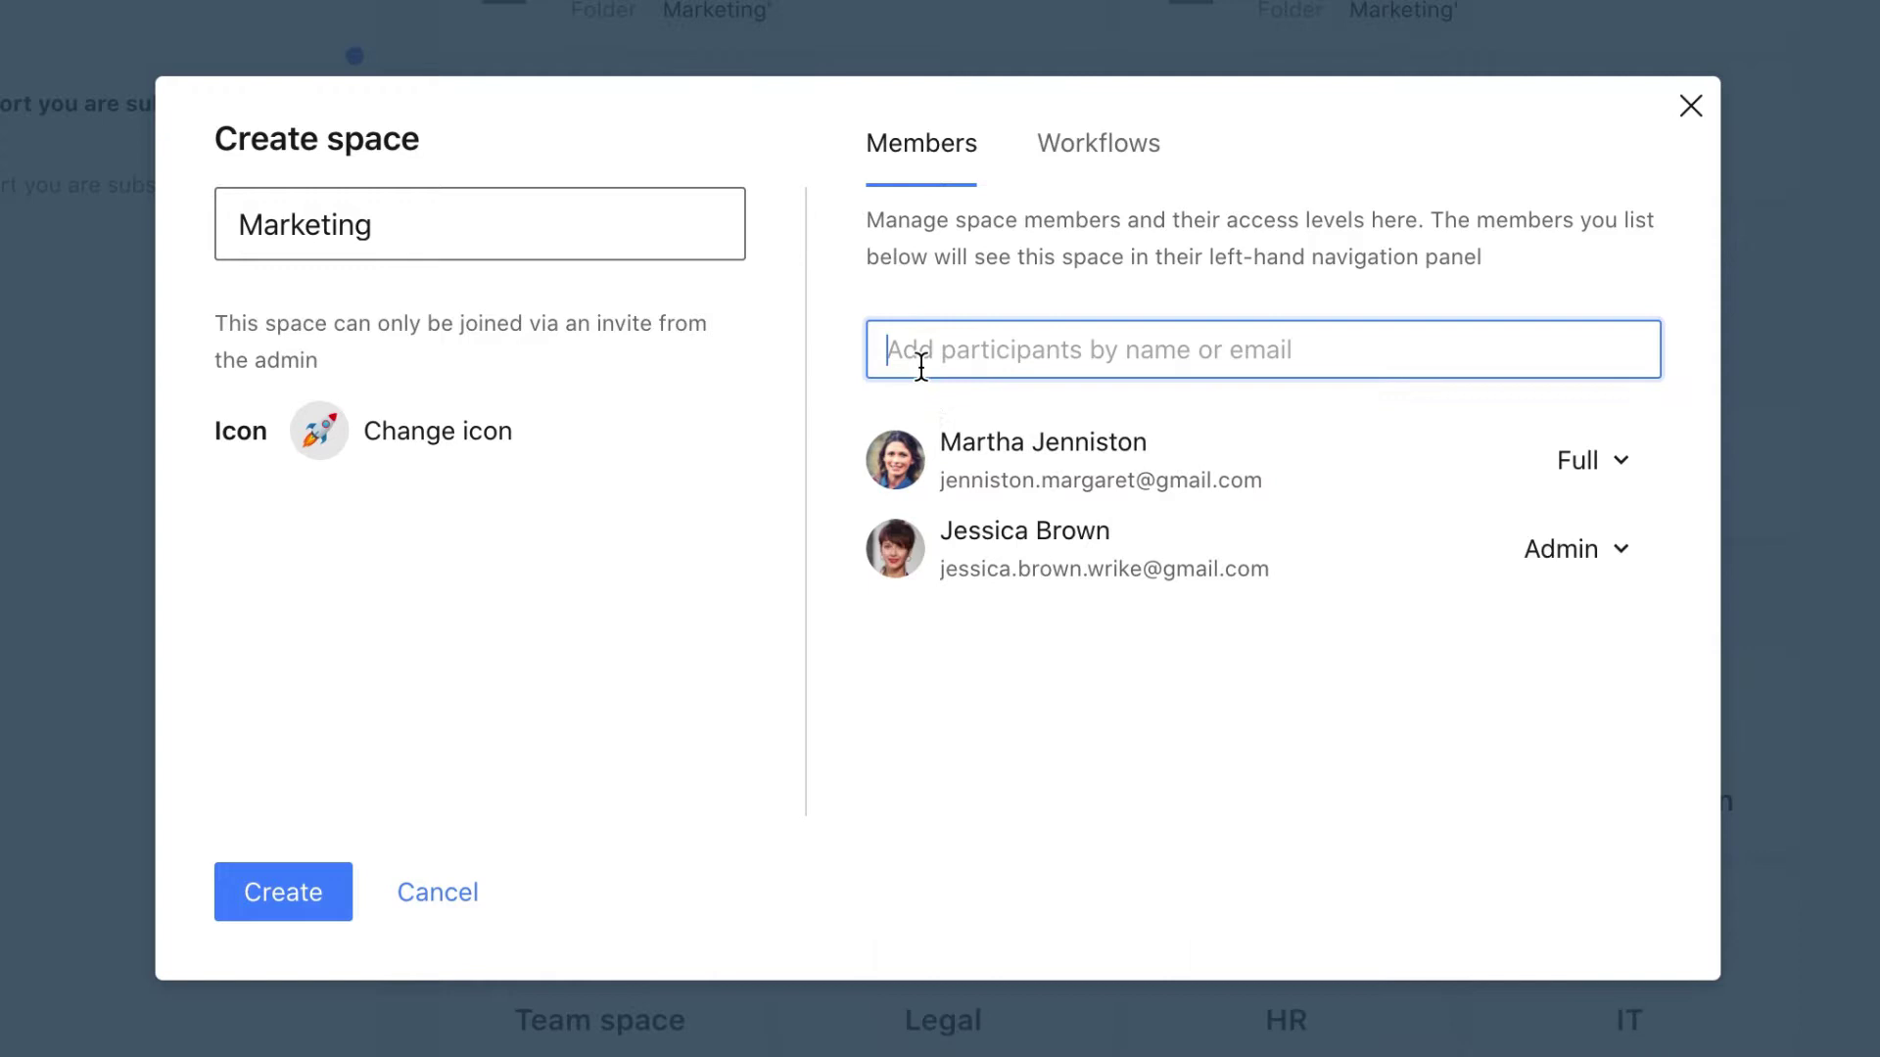
pyautogui.click(921, 367)
pyautogui.click(916, 426)
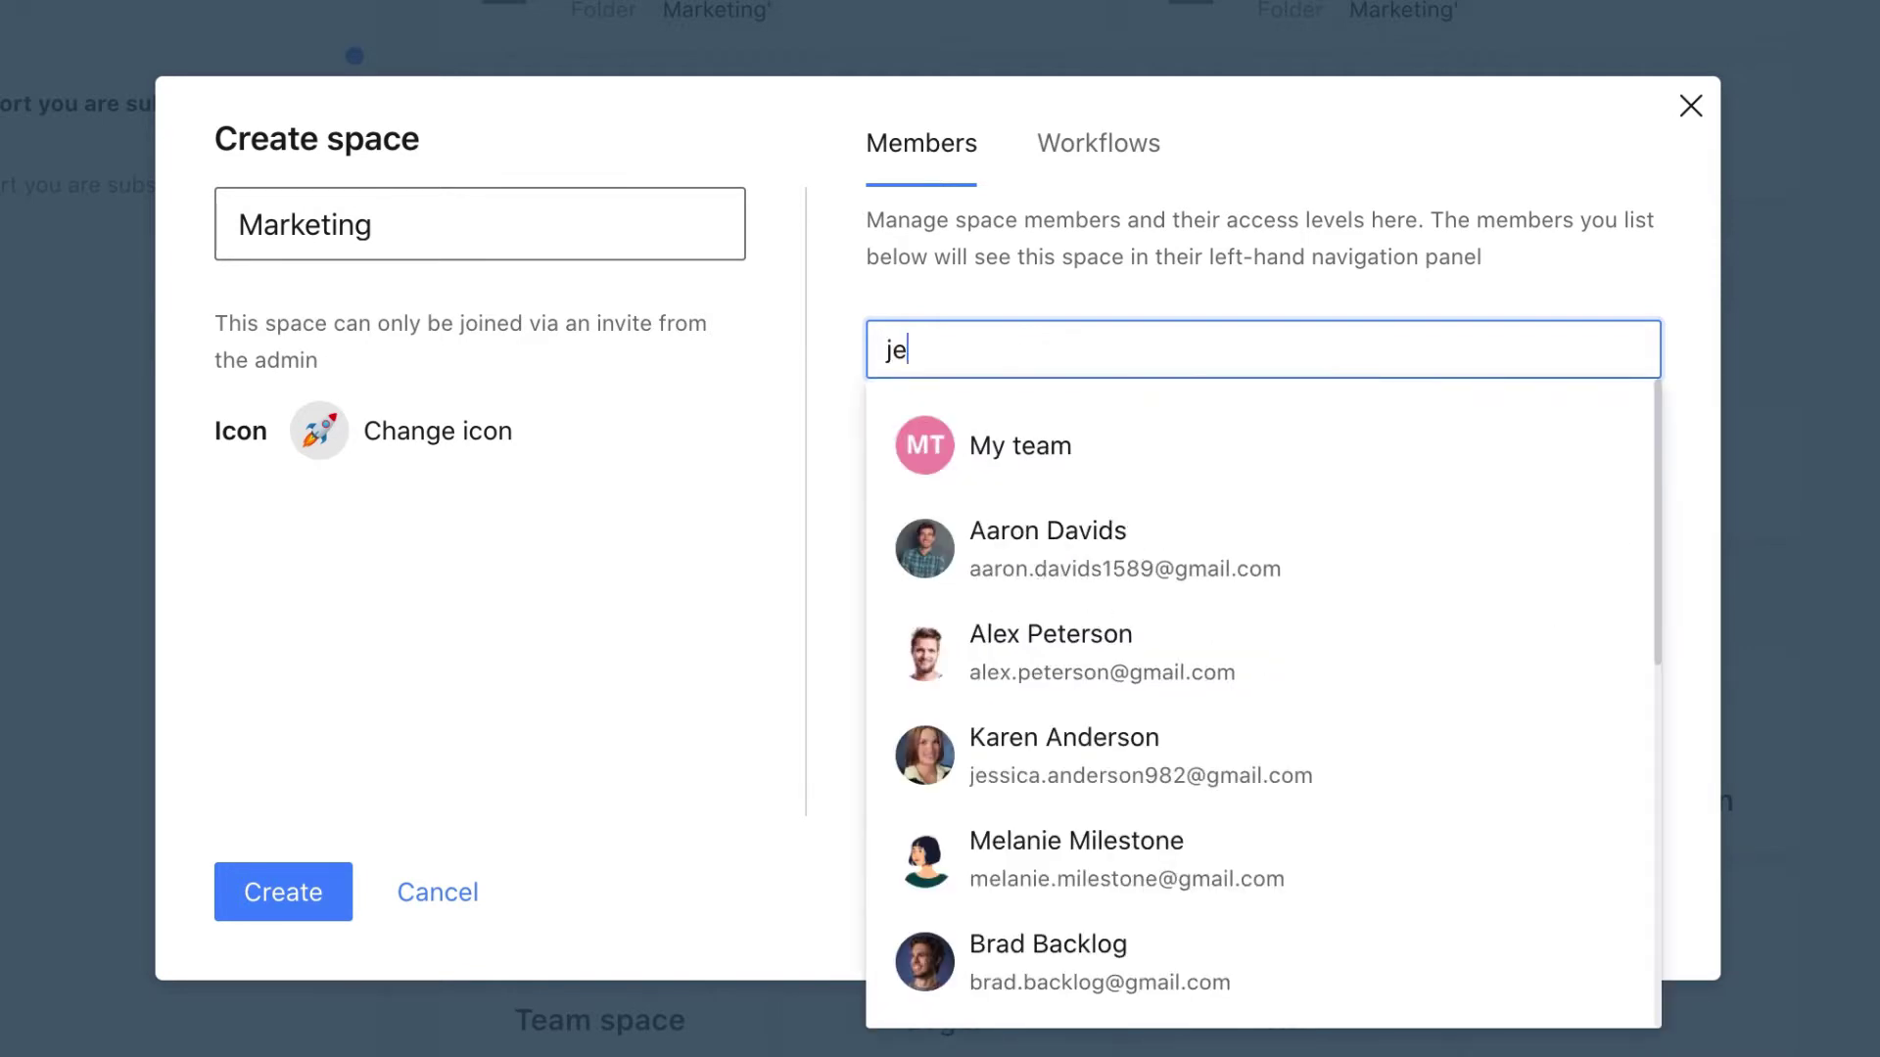
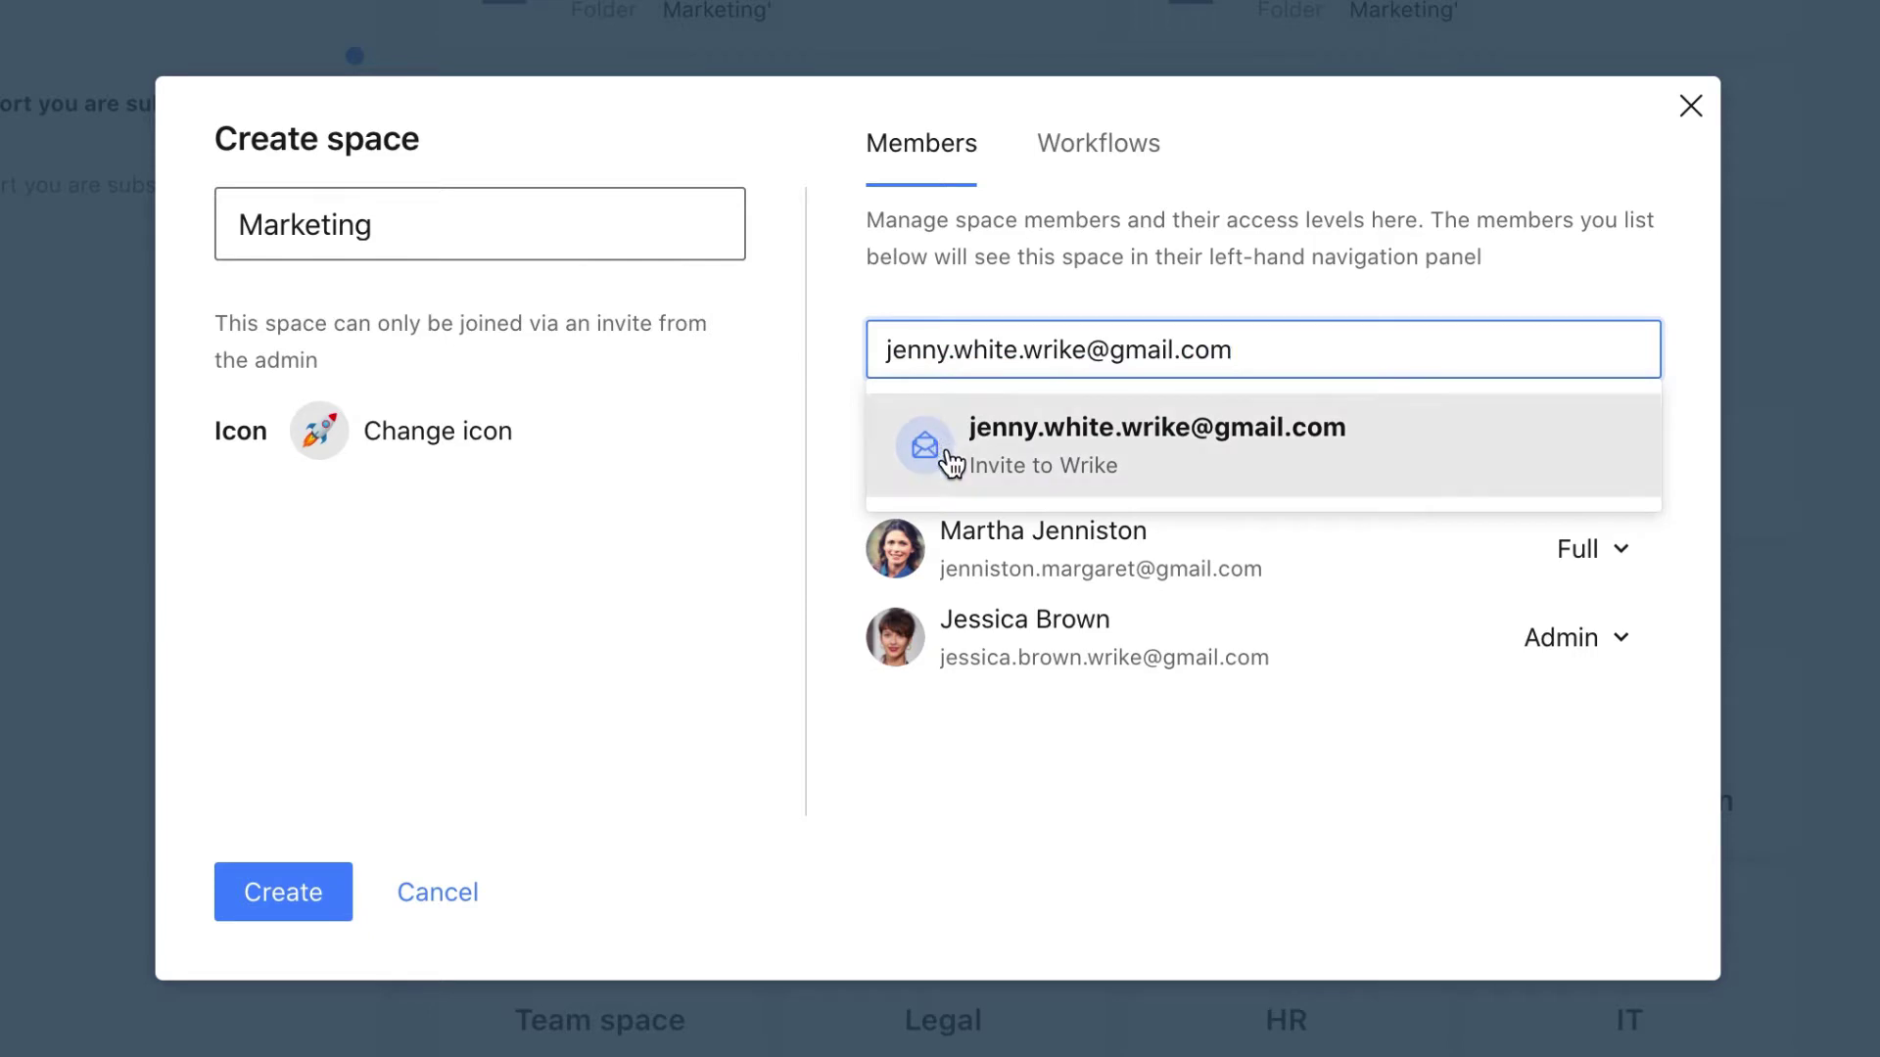
# Invite a new user by e-mail address, then create the Marketing space
pyautogui.click(946, 450)
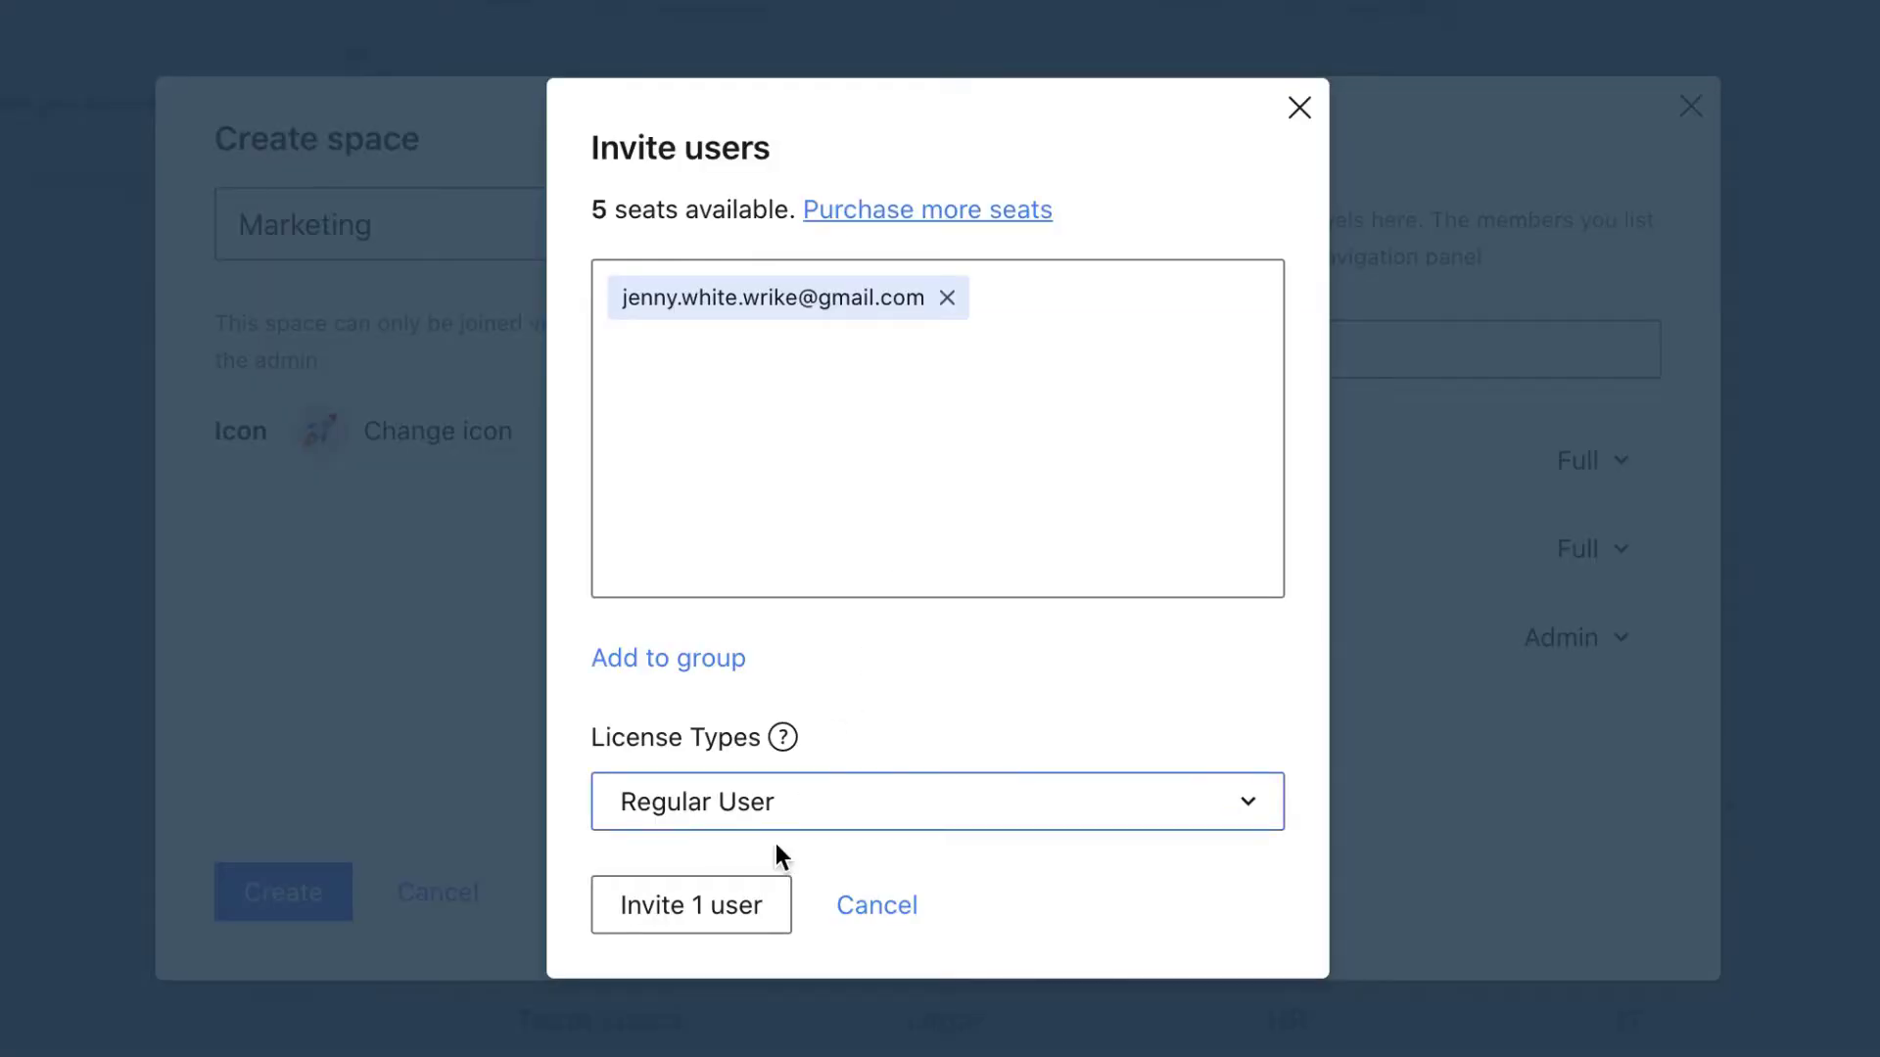
pyautogui.click(752, 908)
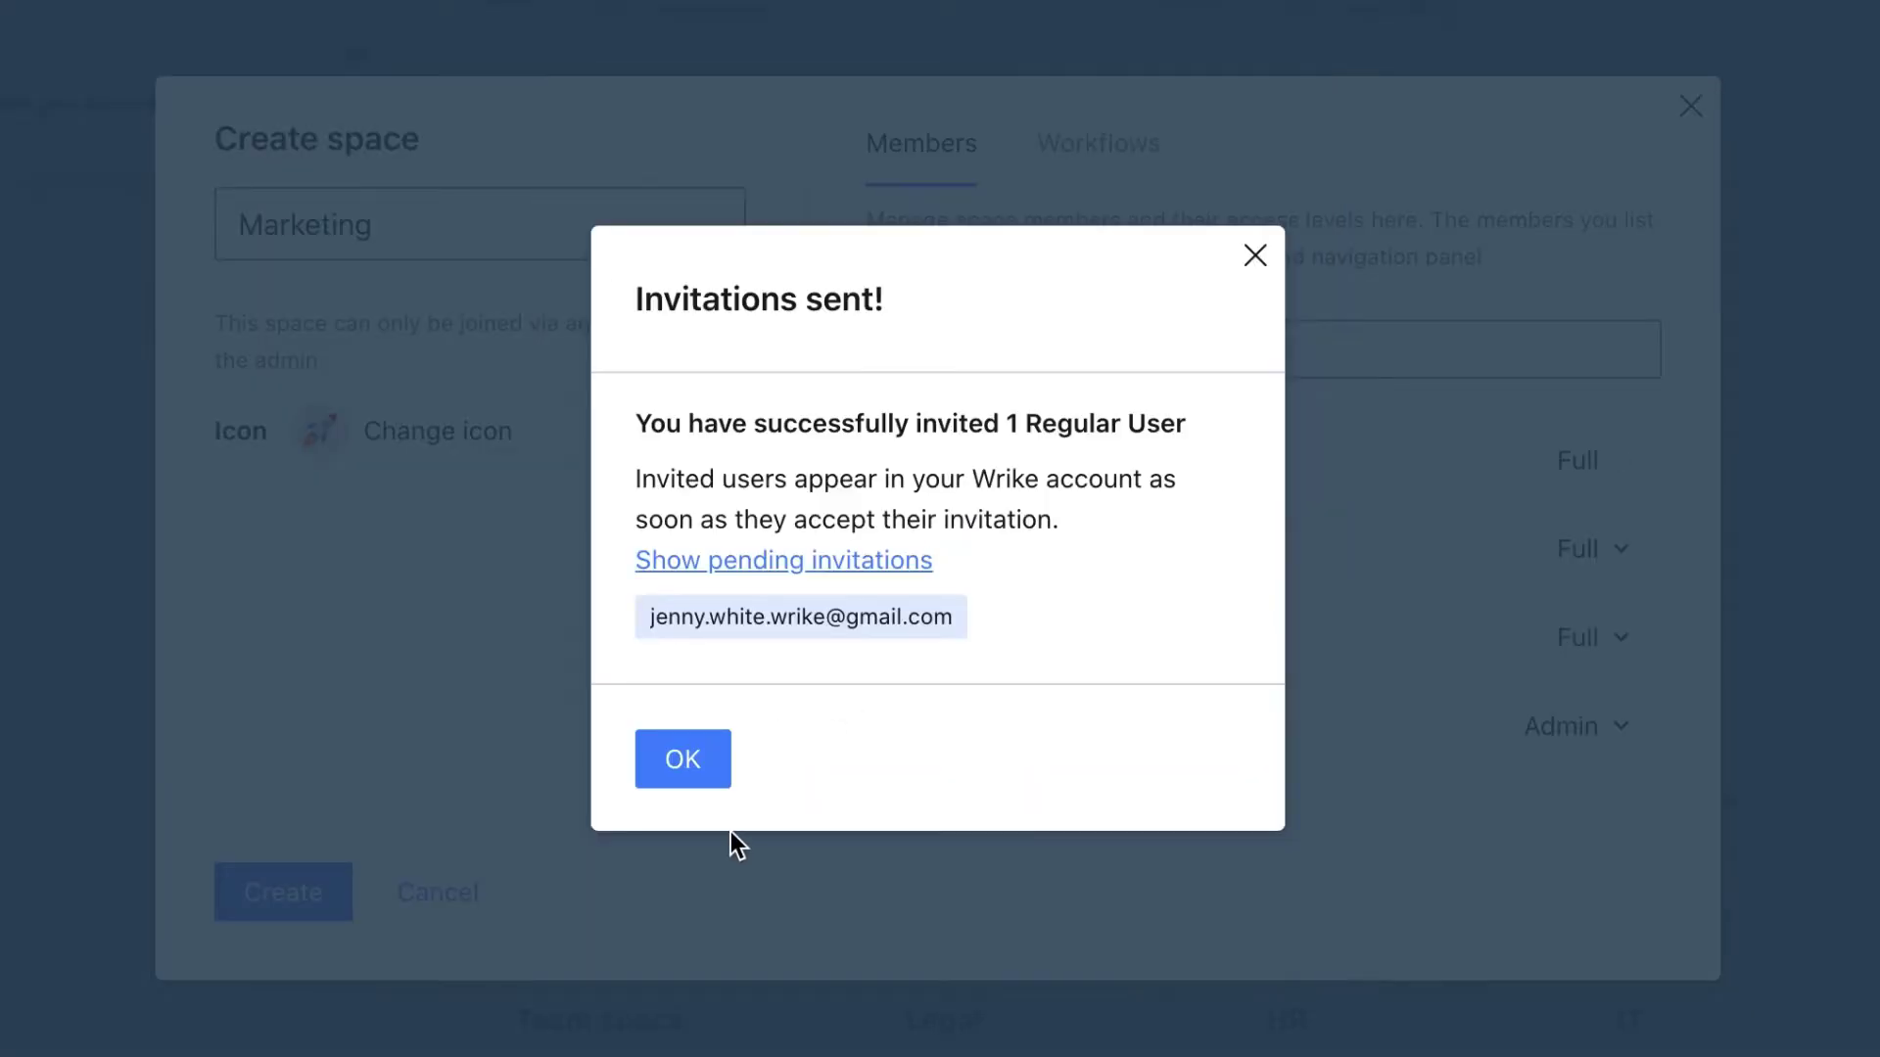
pyautogui.click(705, 768)
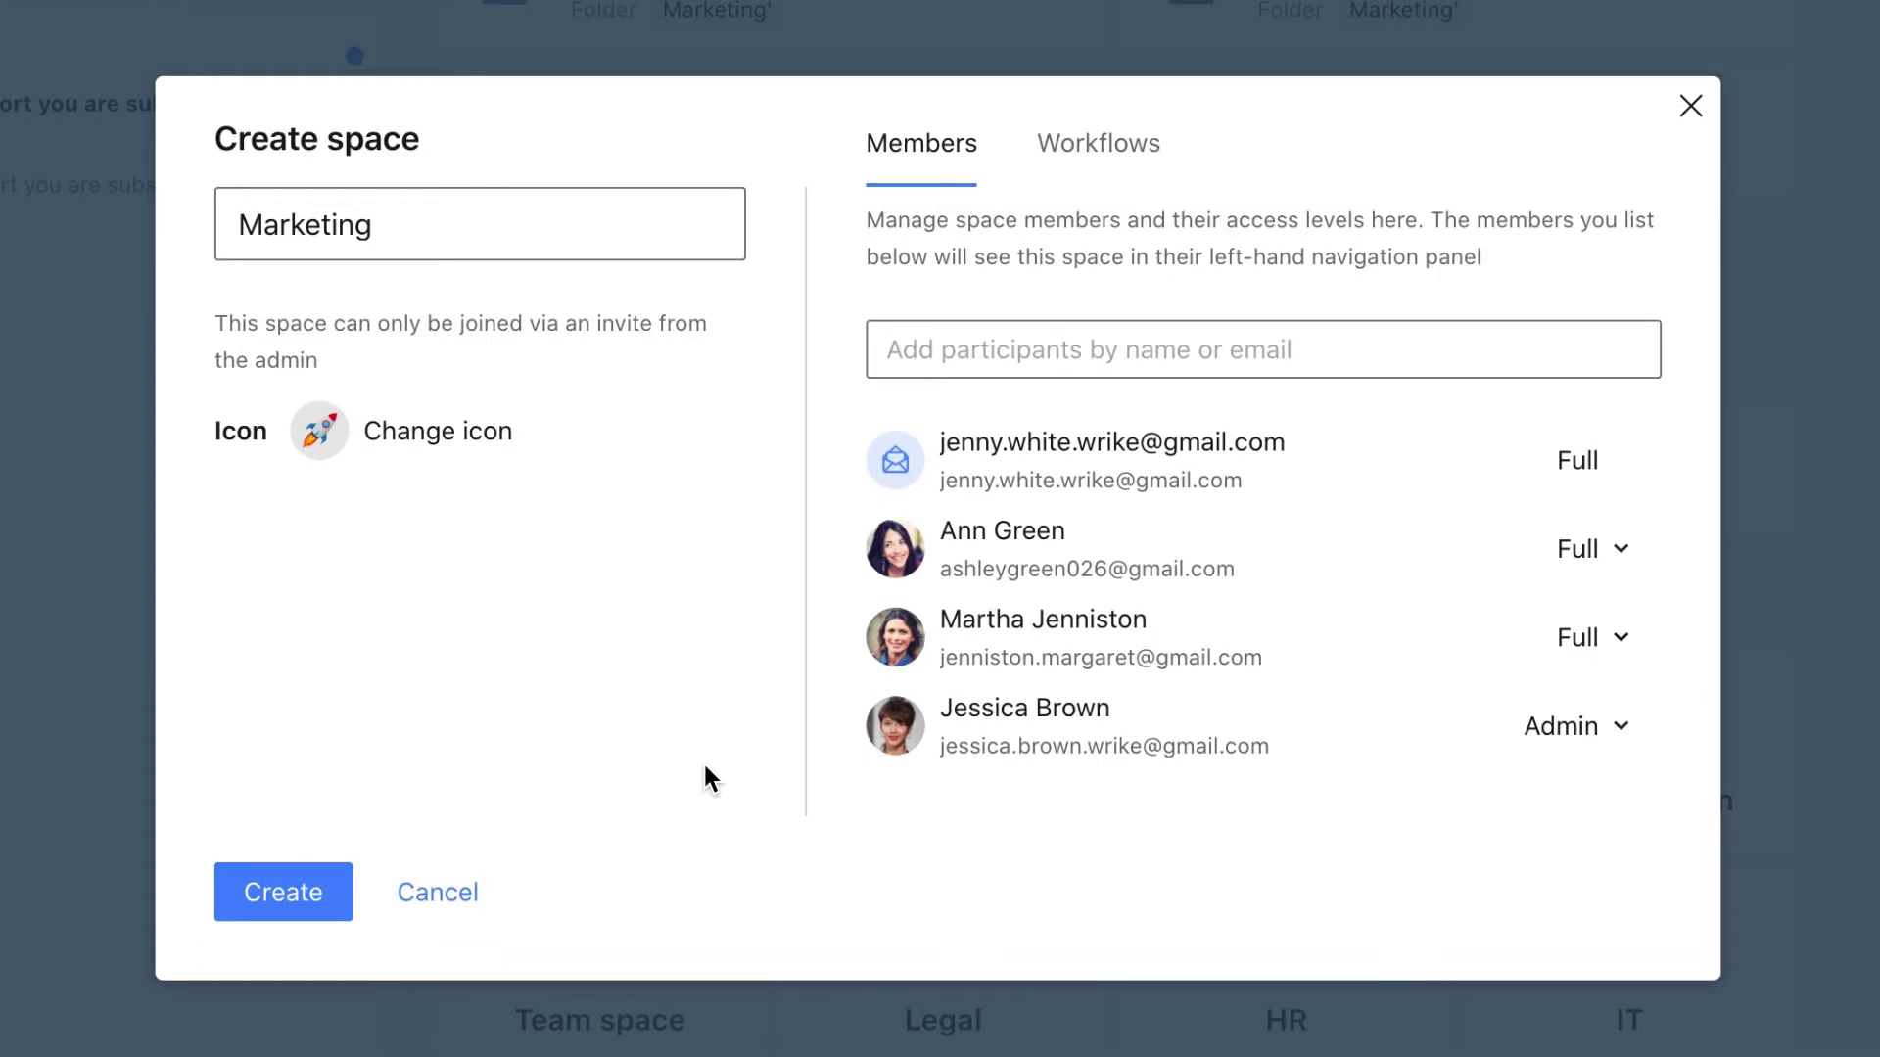
pyautogui.click(336, 893)
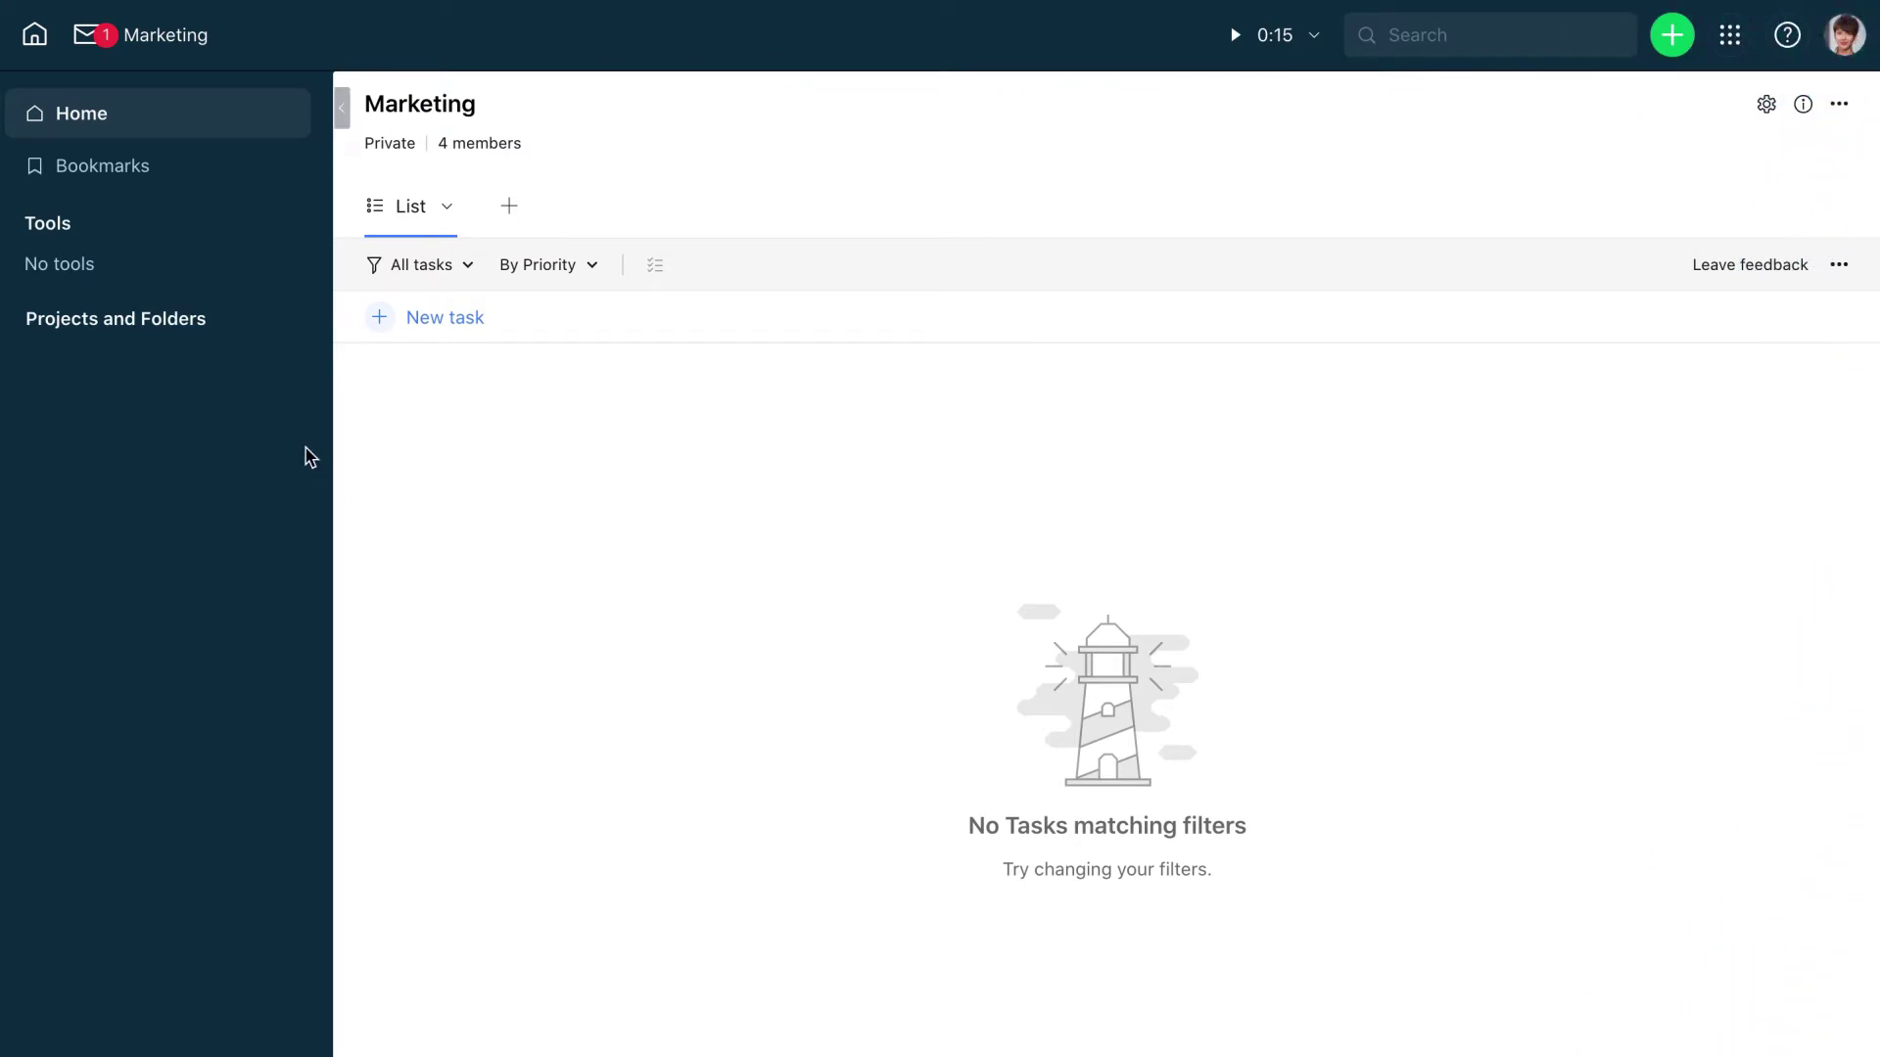
# Create folder Print, then folder Digital, under Projects and Folders
pyautogui.click(227, 319)
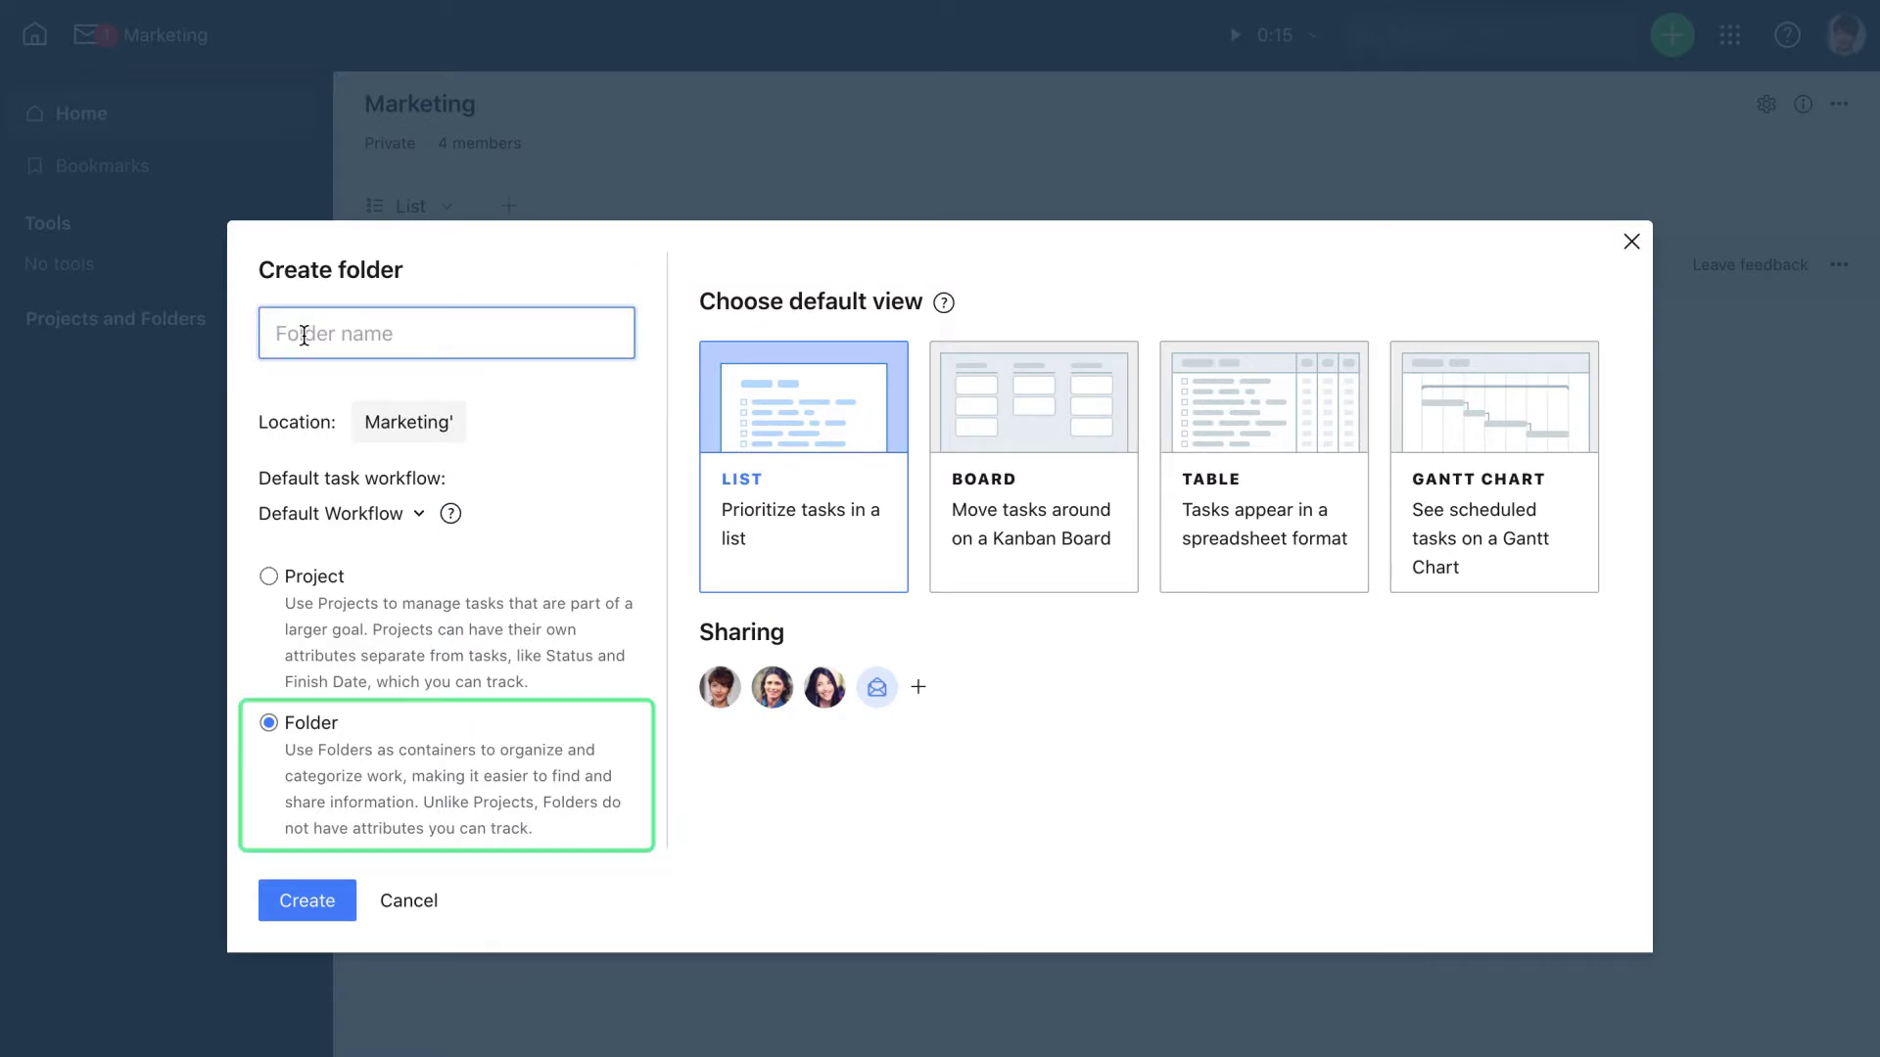
pyautogui.write('Print')
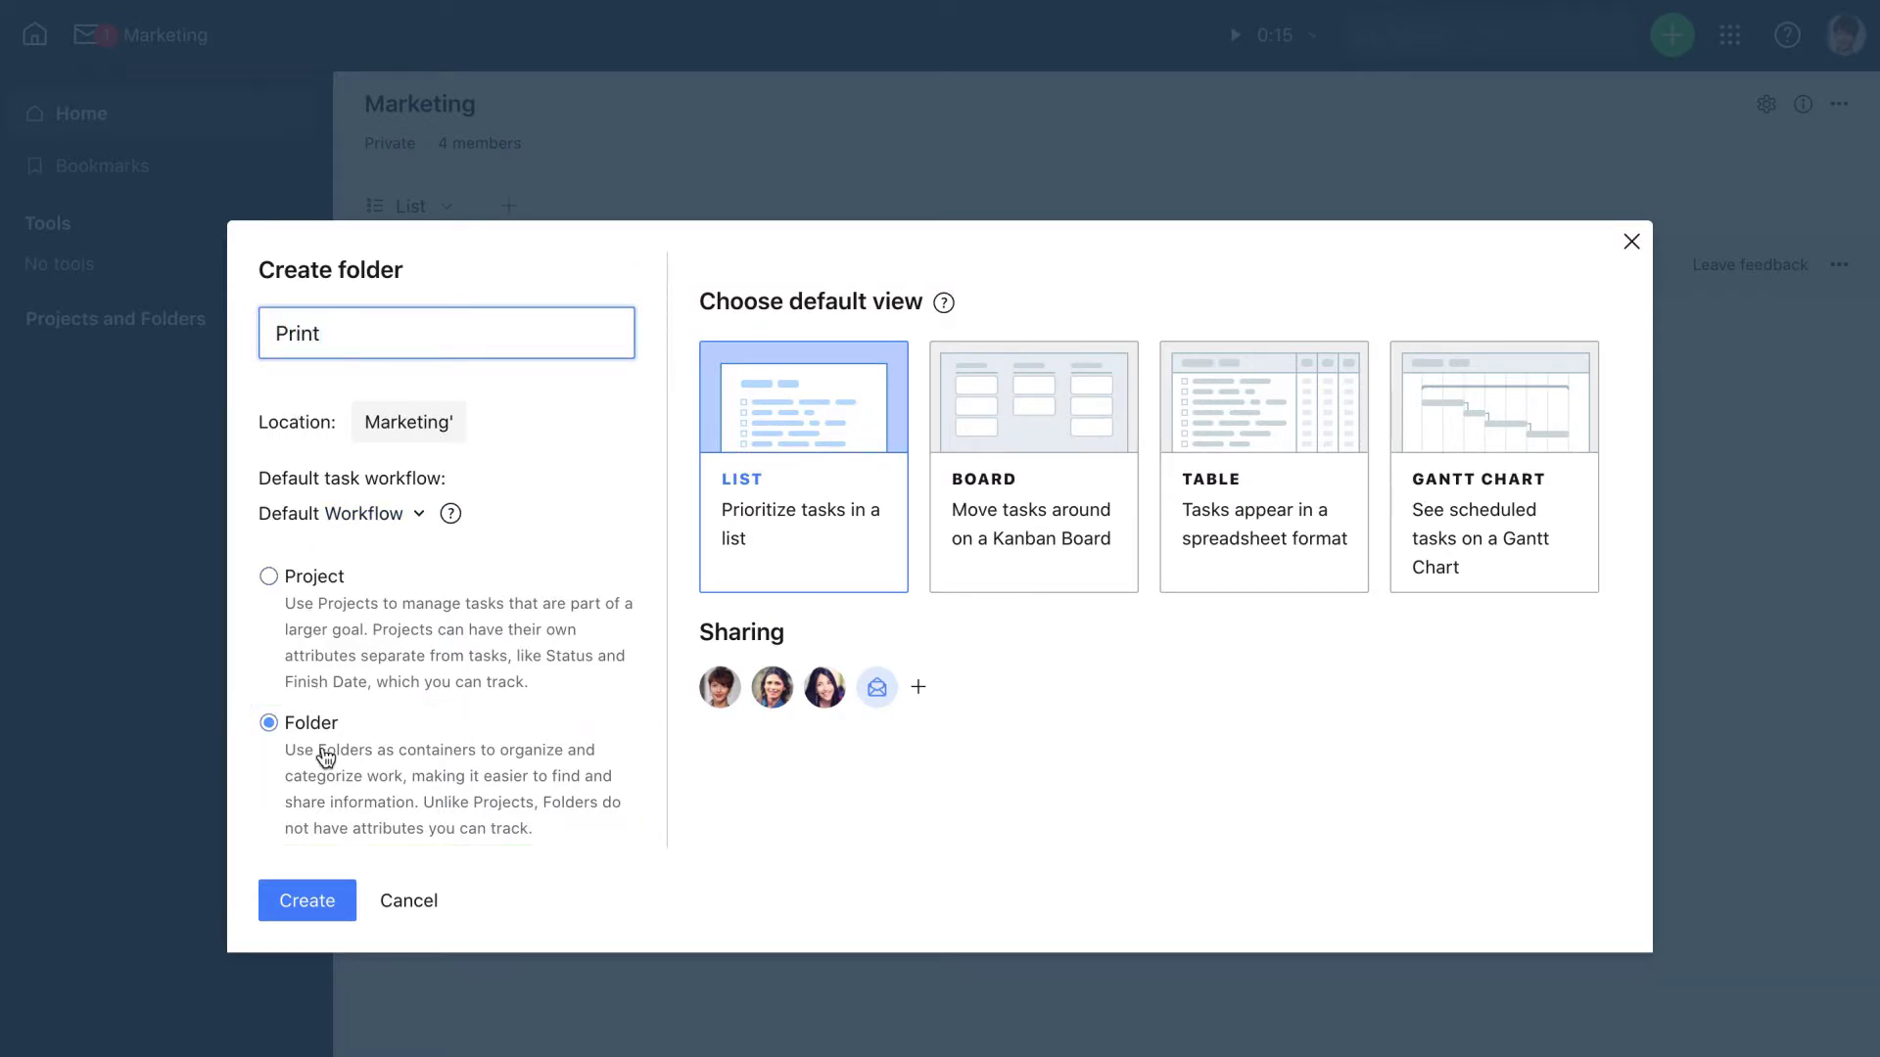
pyautogui.click(304, 899)
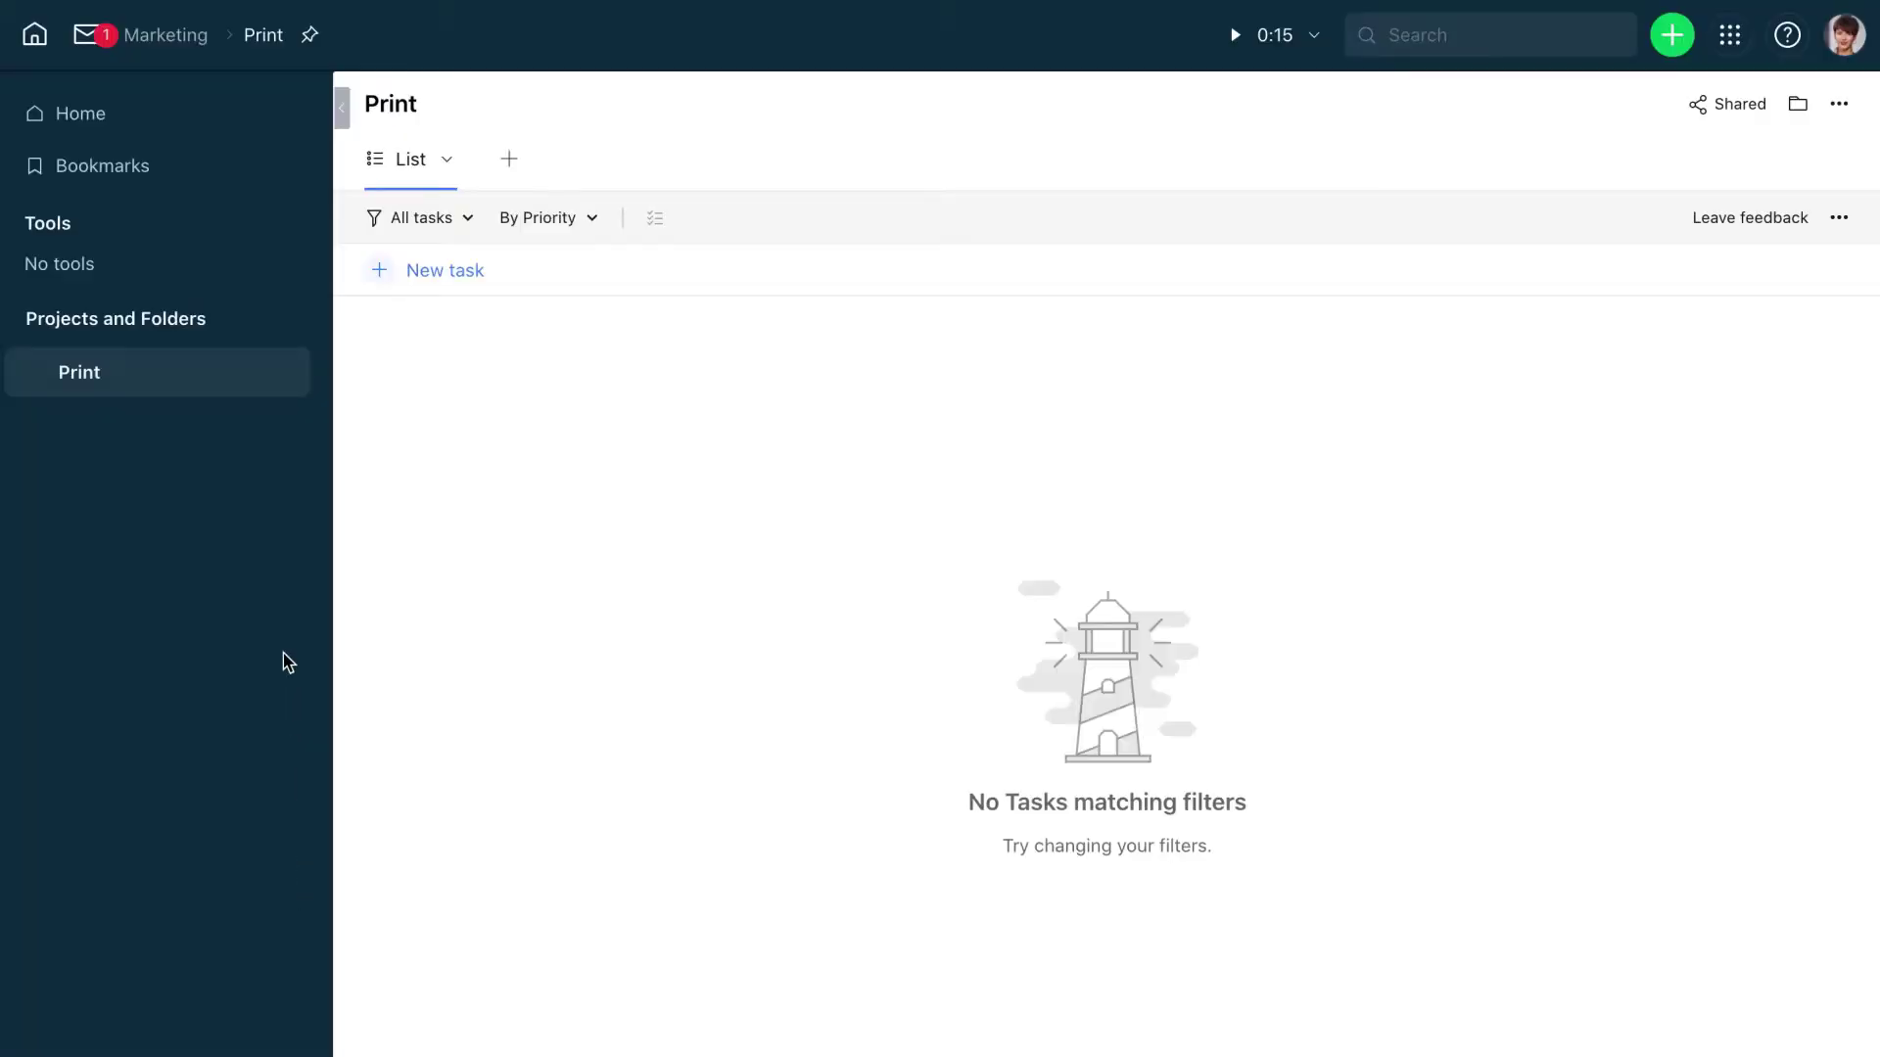
pyautogui.click(226, 318)
pyautogui.write('Digital')
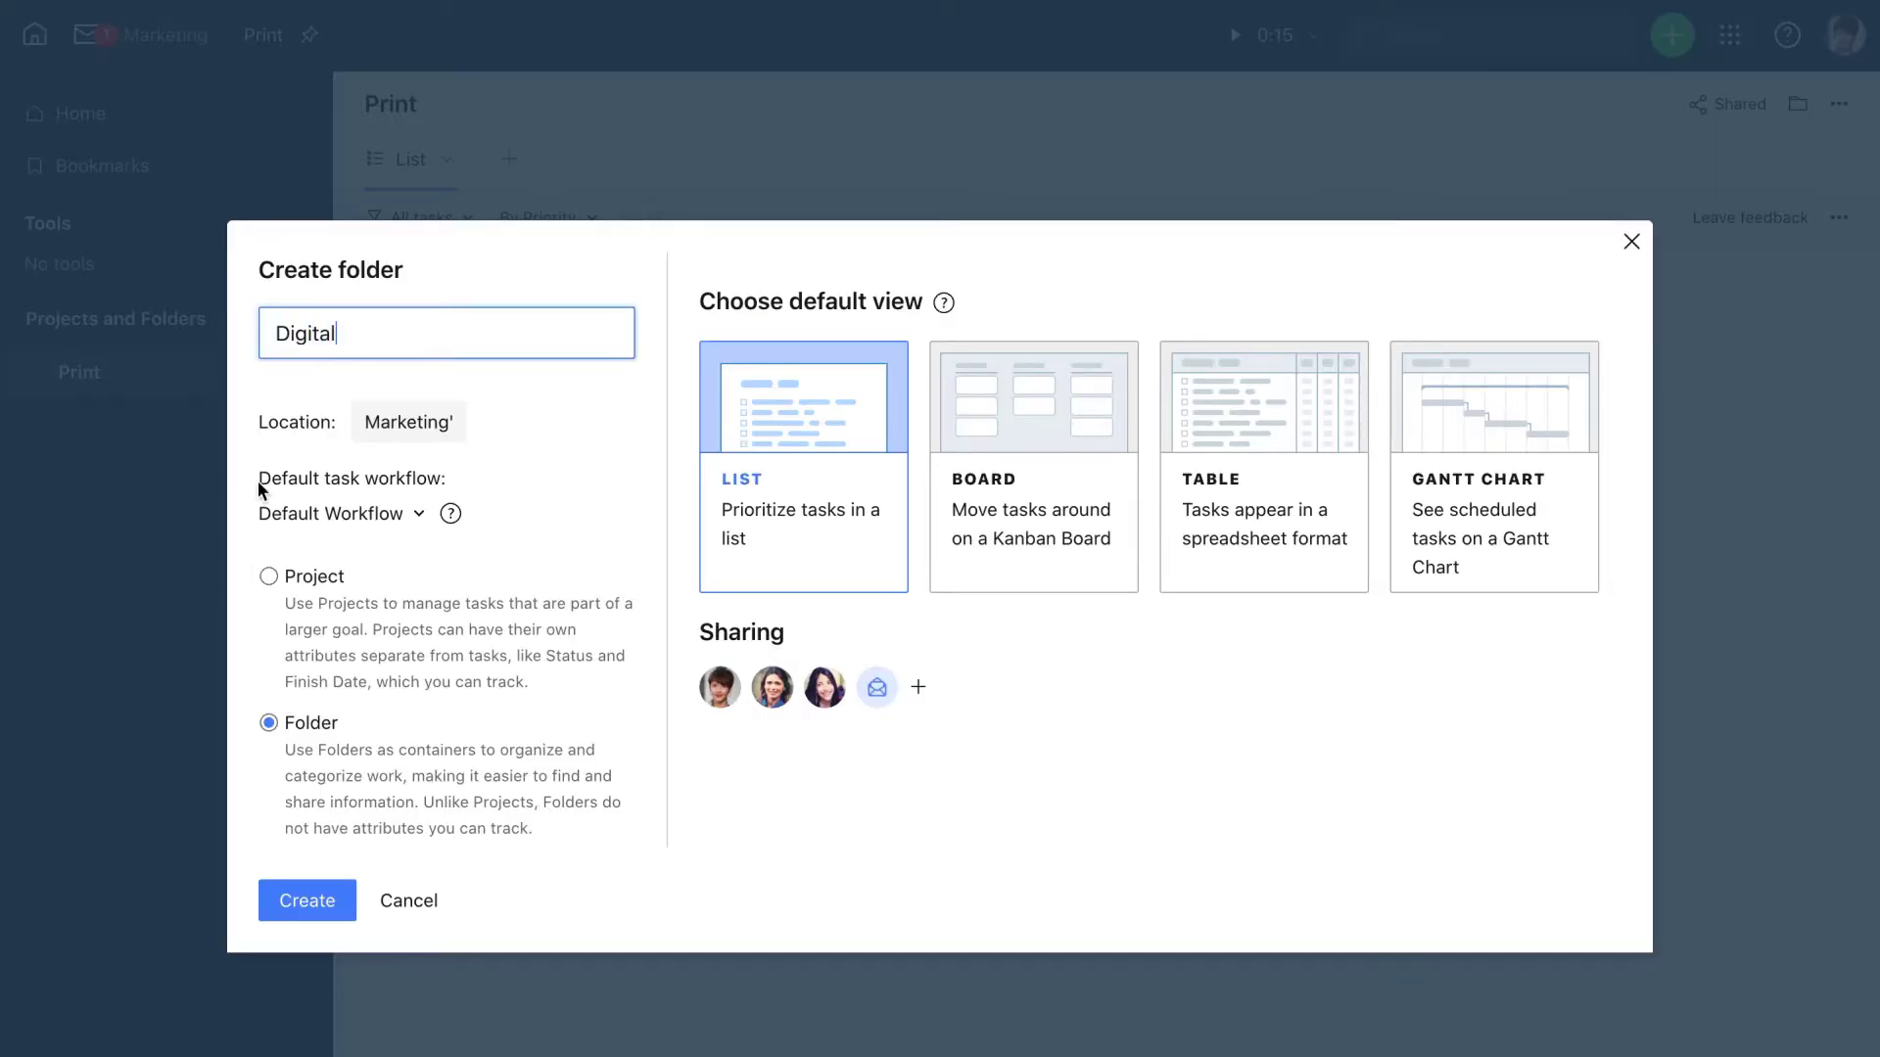
pyautogui.click(279, 906)
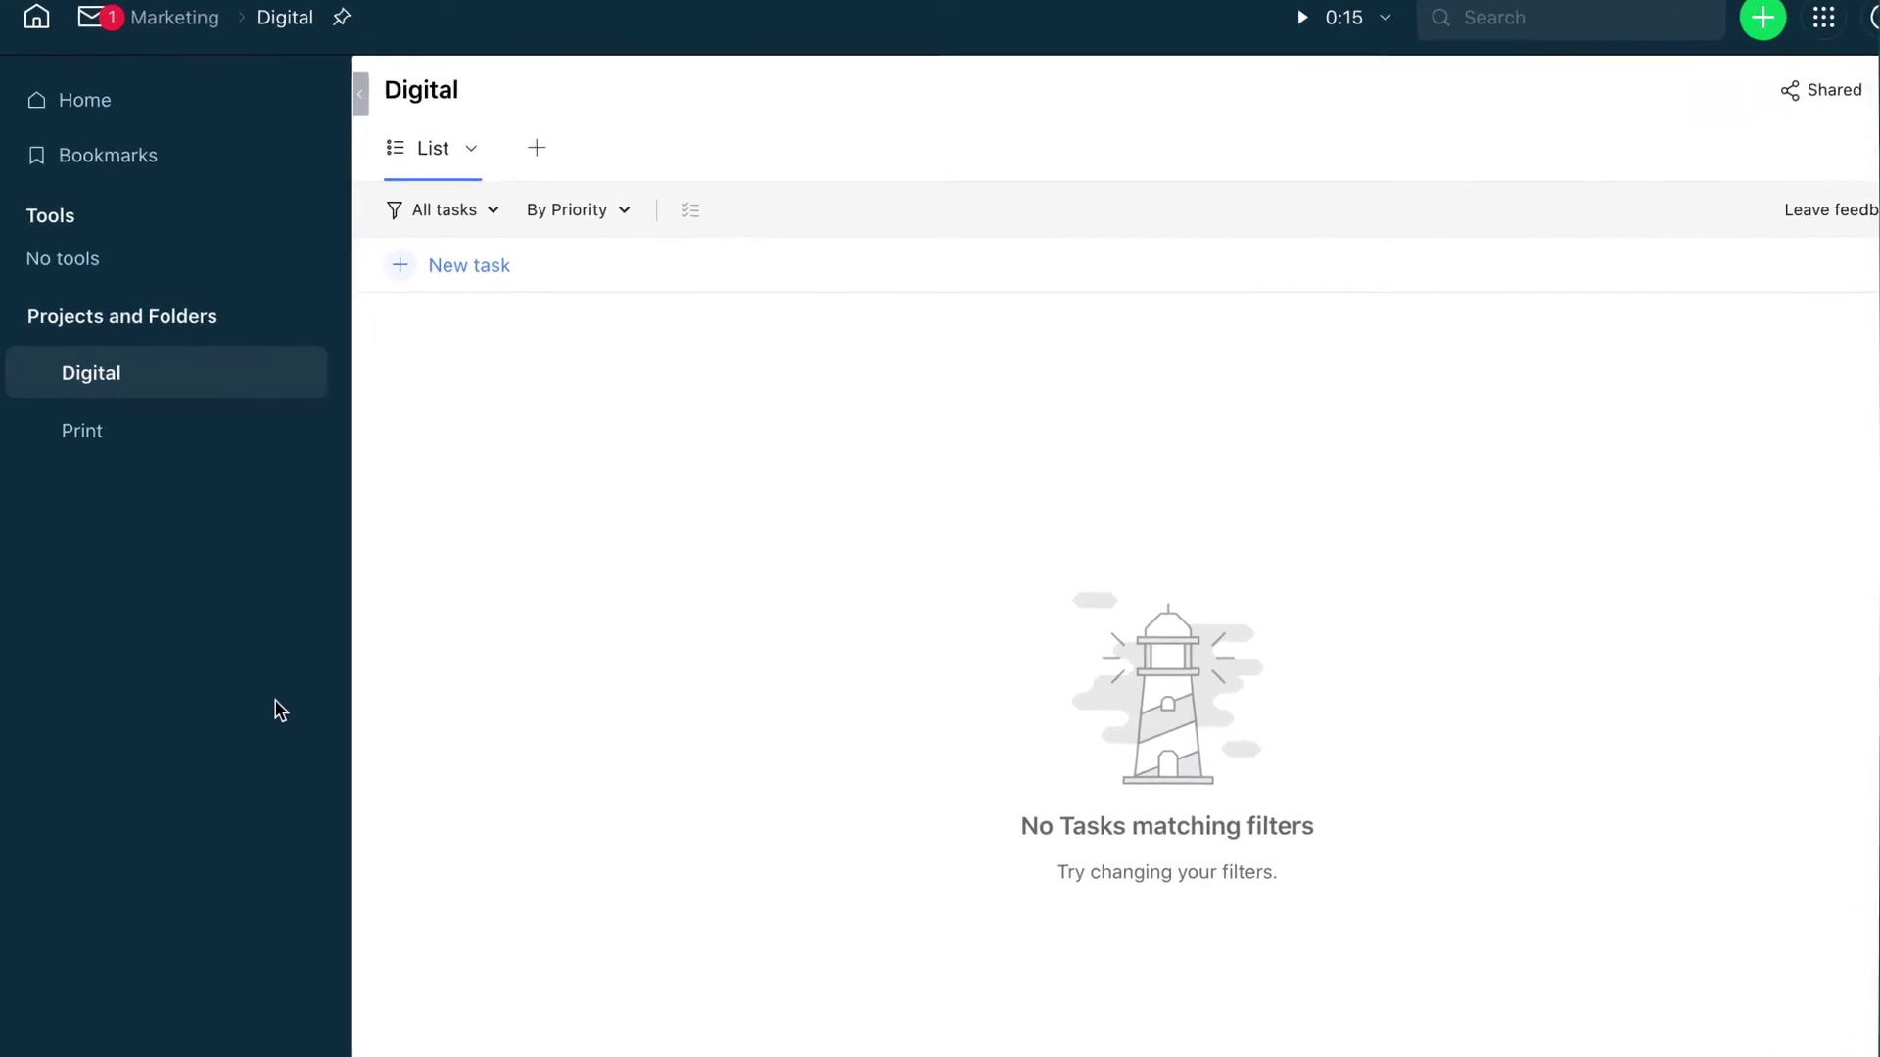
# Add project Webinar to Digital, starting 09/22/2020 and finishing 09/29/2020
pyautogui.rightClick(212, 360)
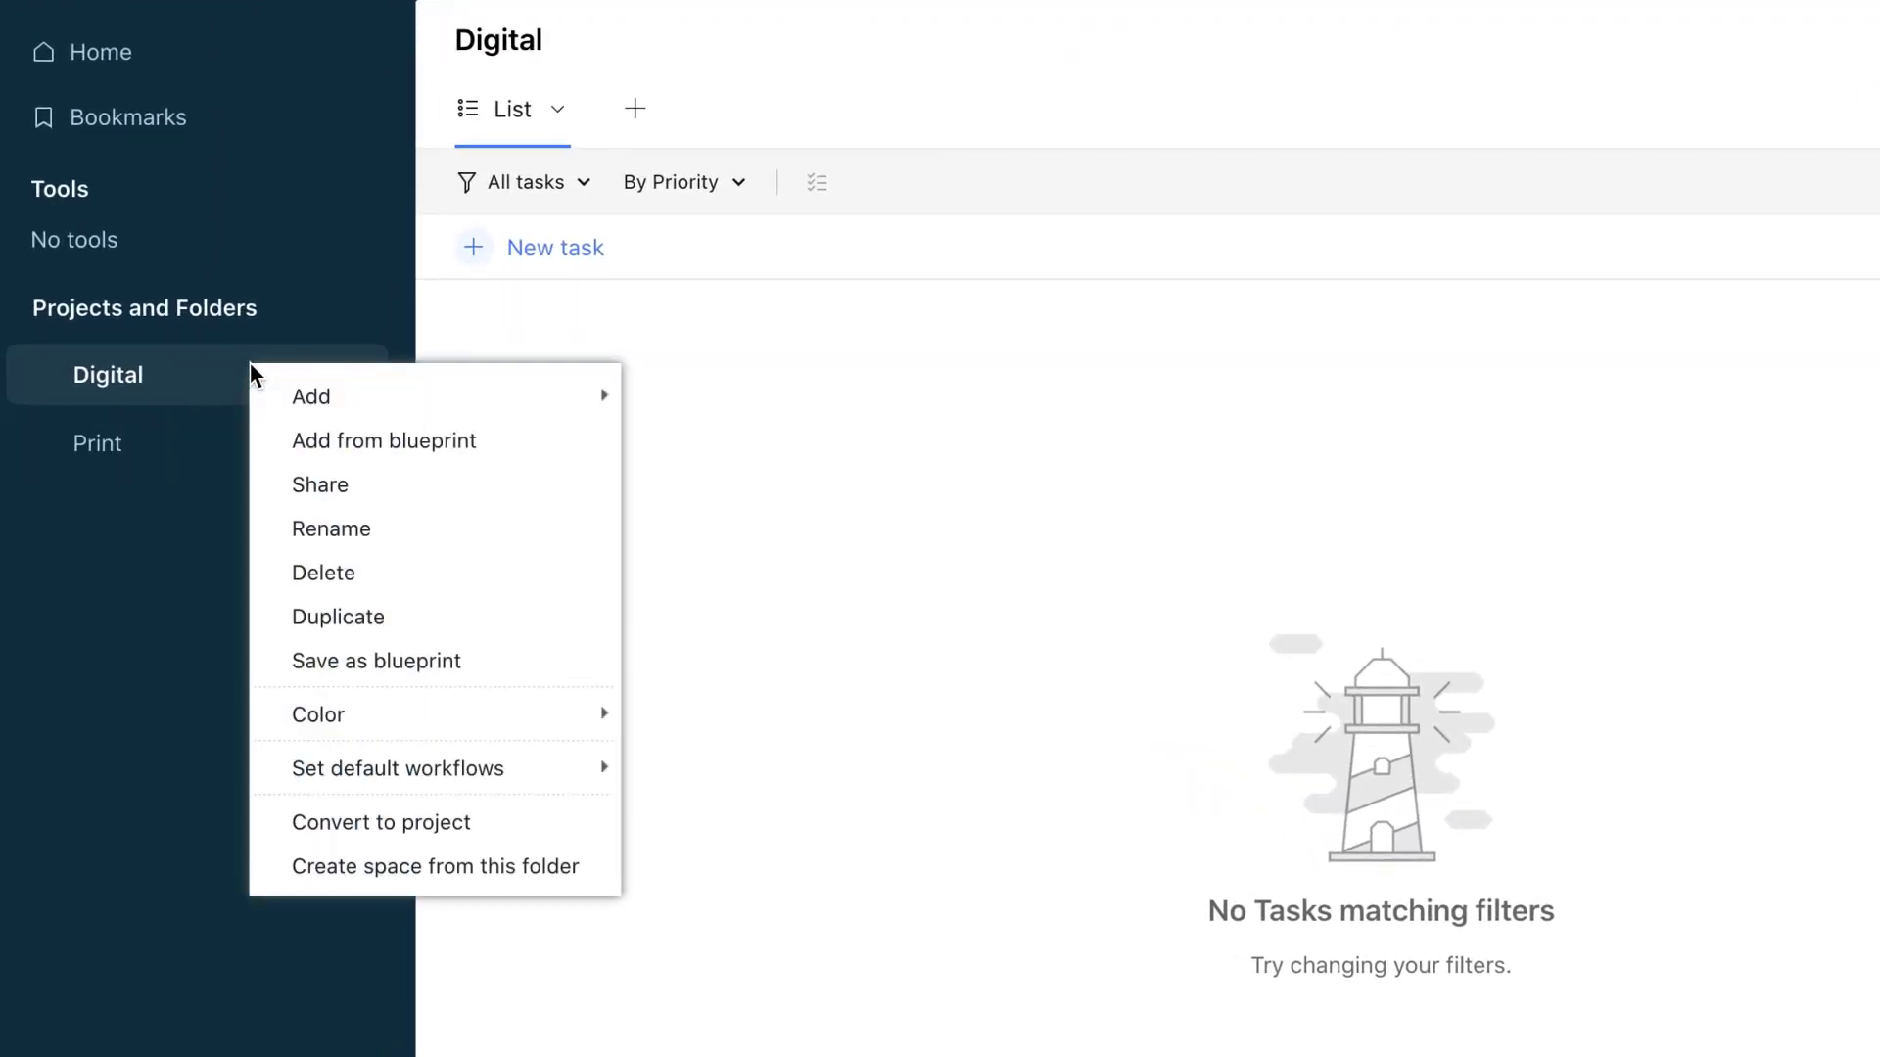
pyautogui.moveTo(461, 408)
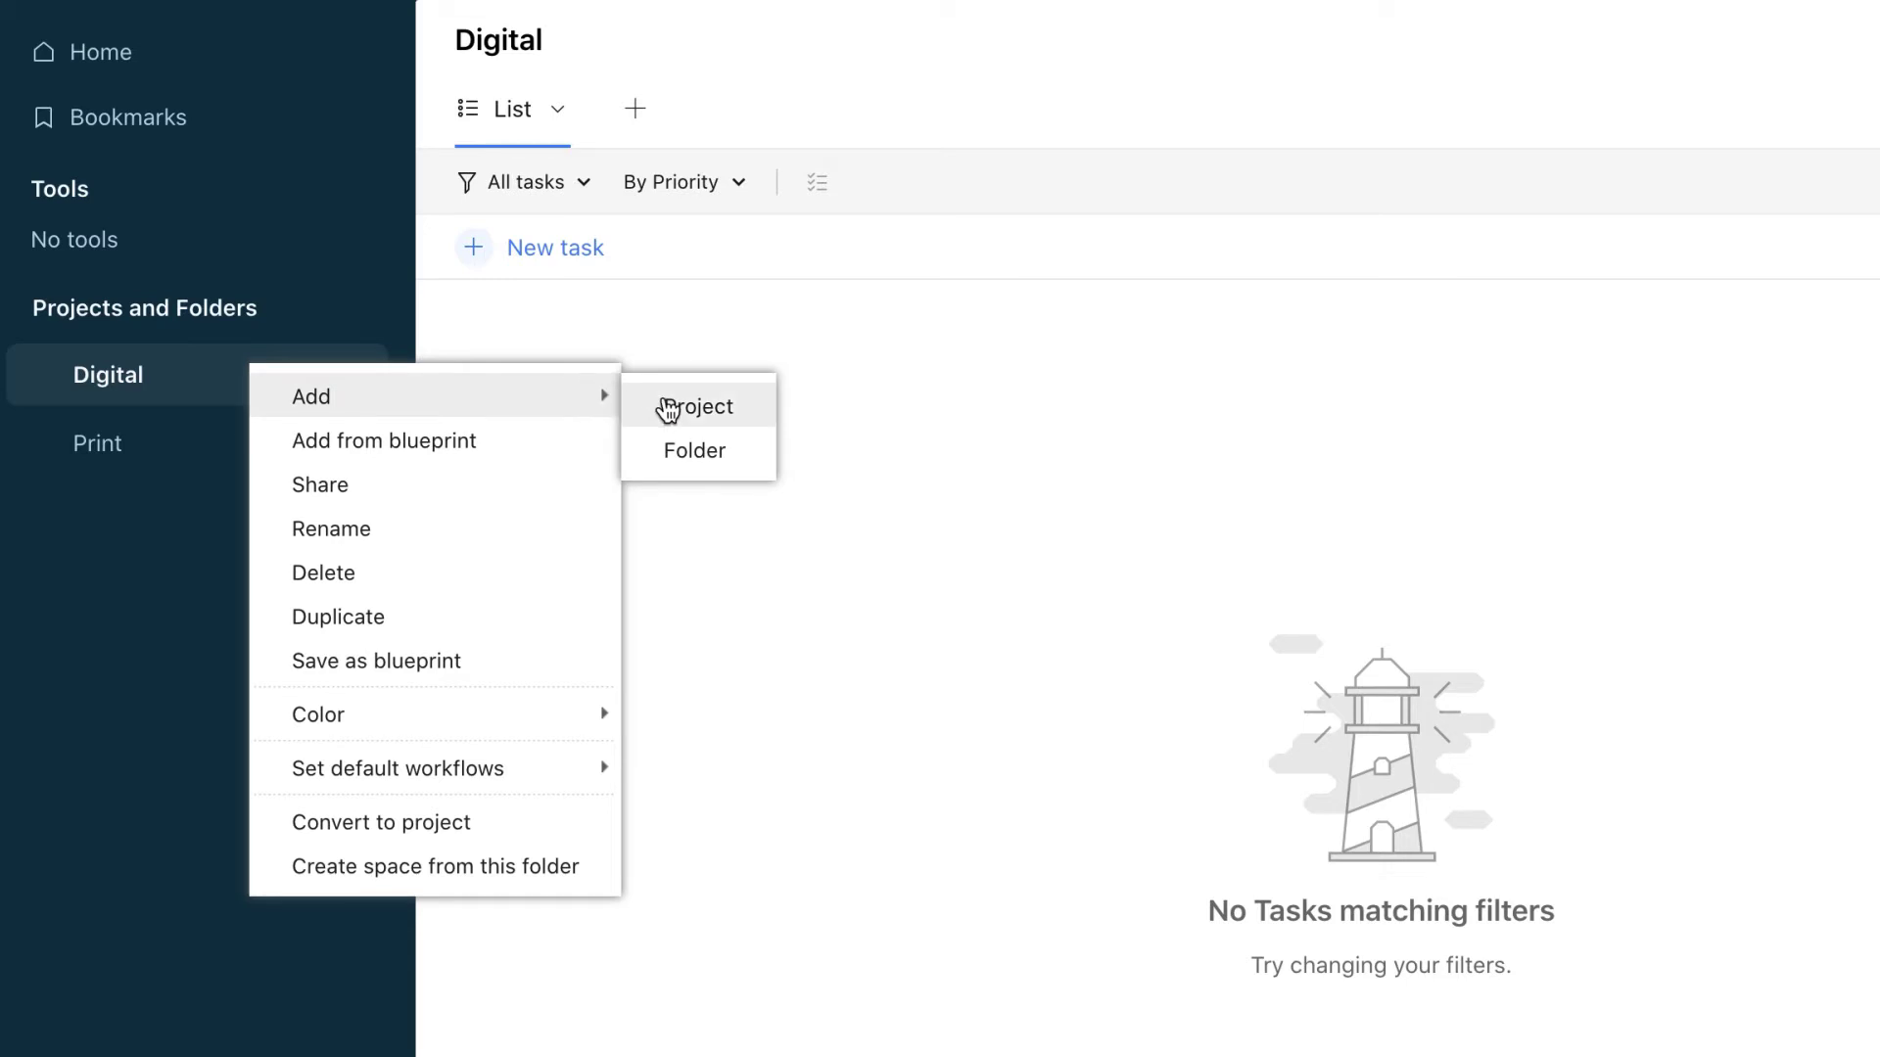
pyautogui.click(669, 409)
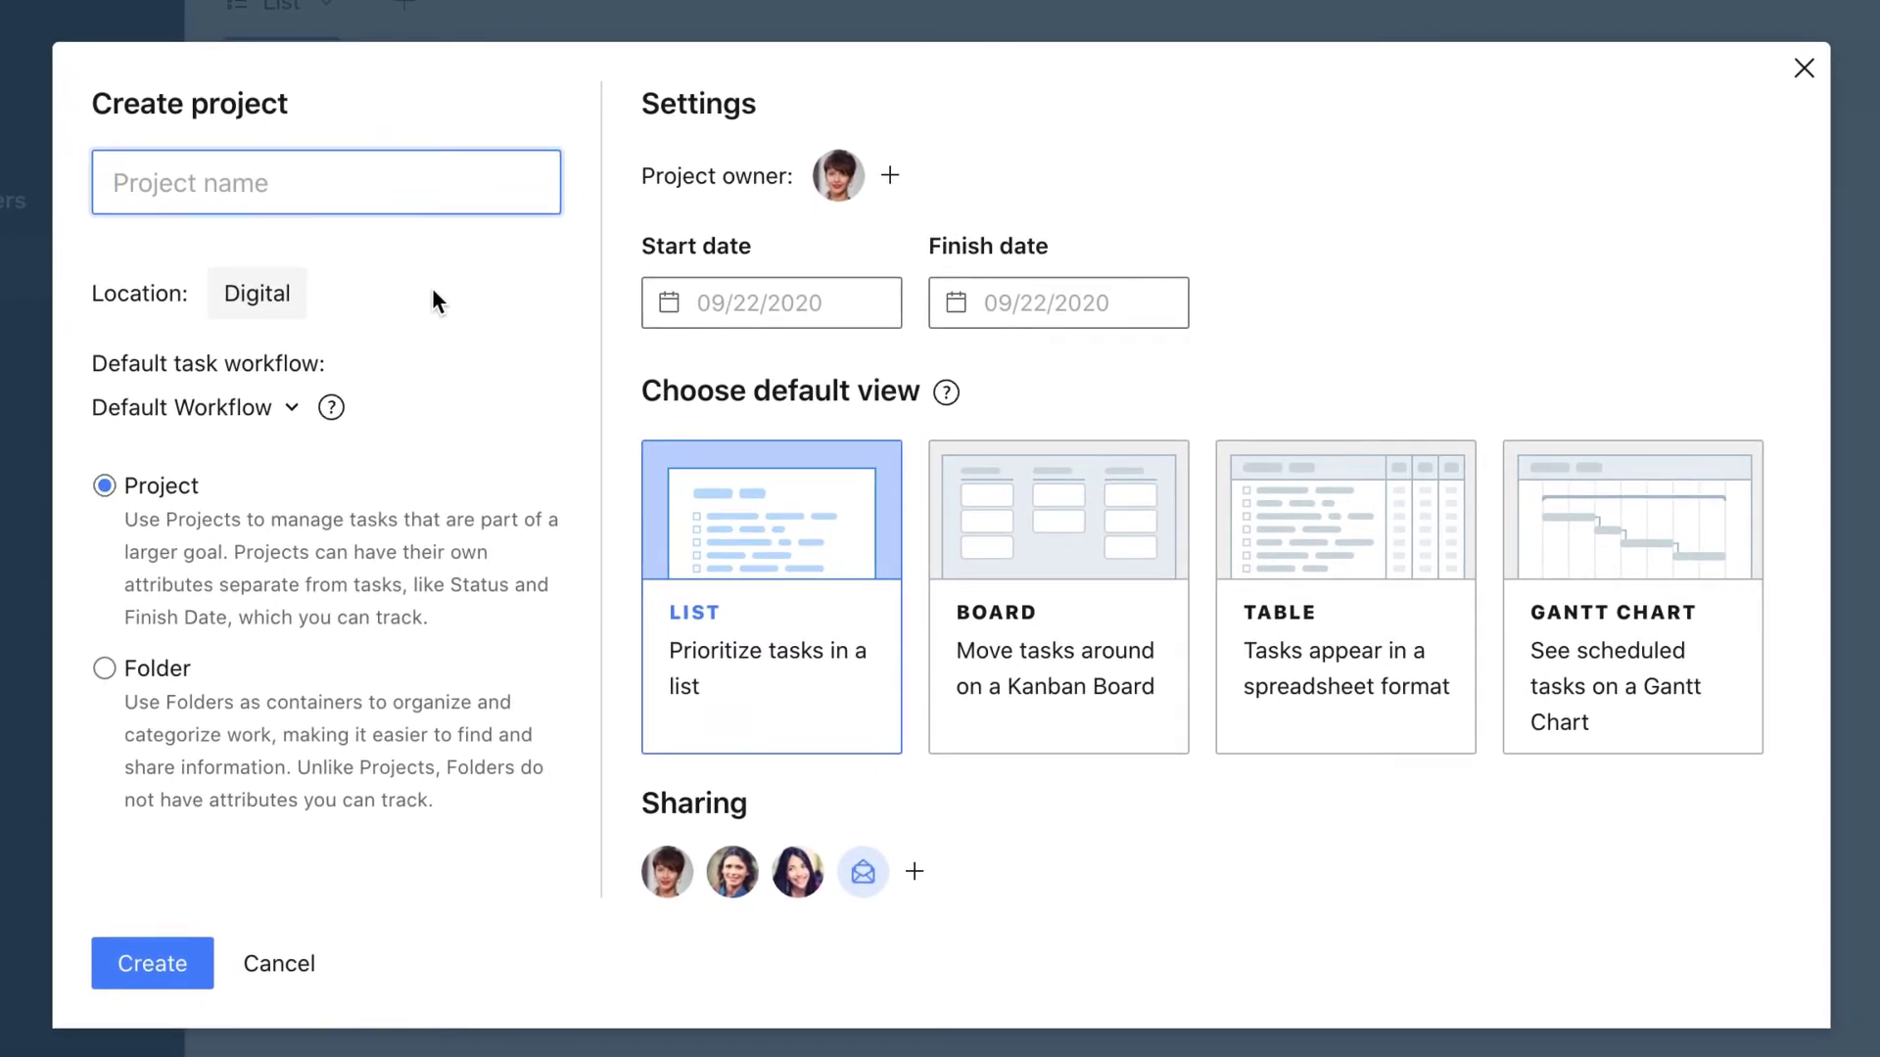
pyautogui.write('Webinar')
pyautogui.click(754, 303)
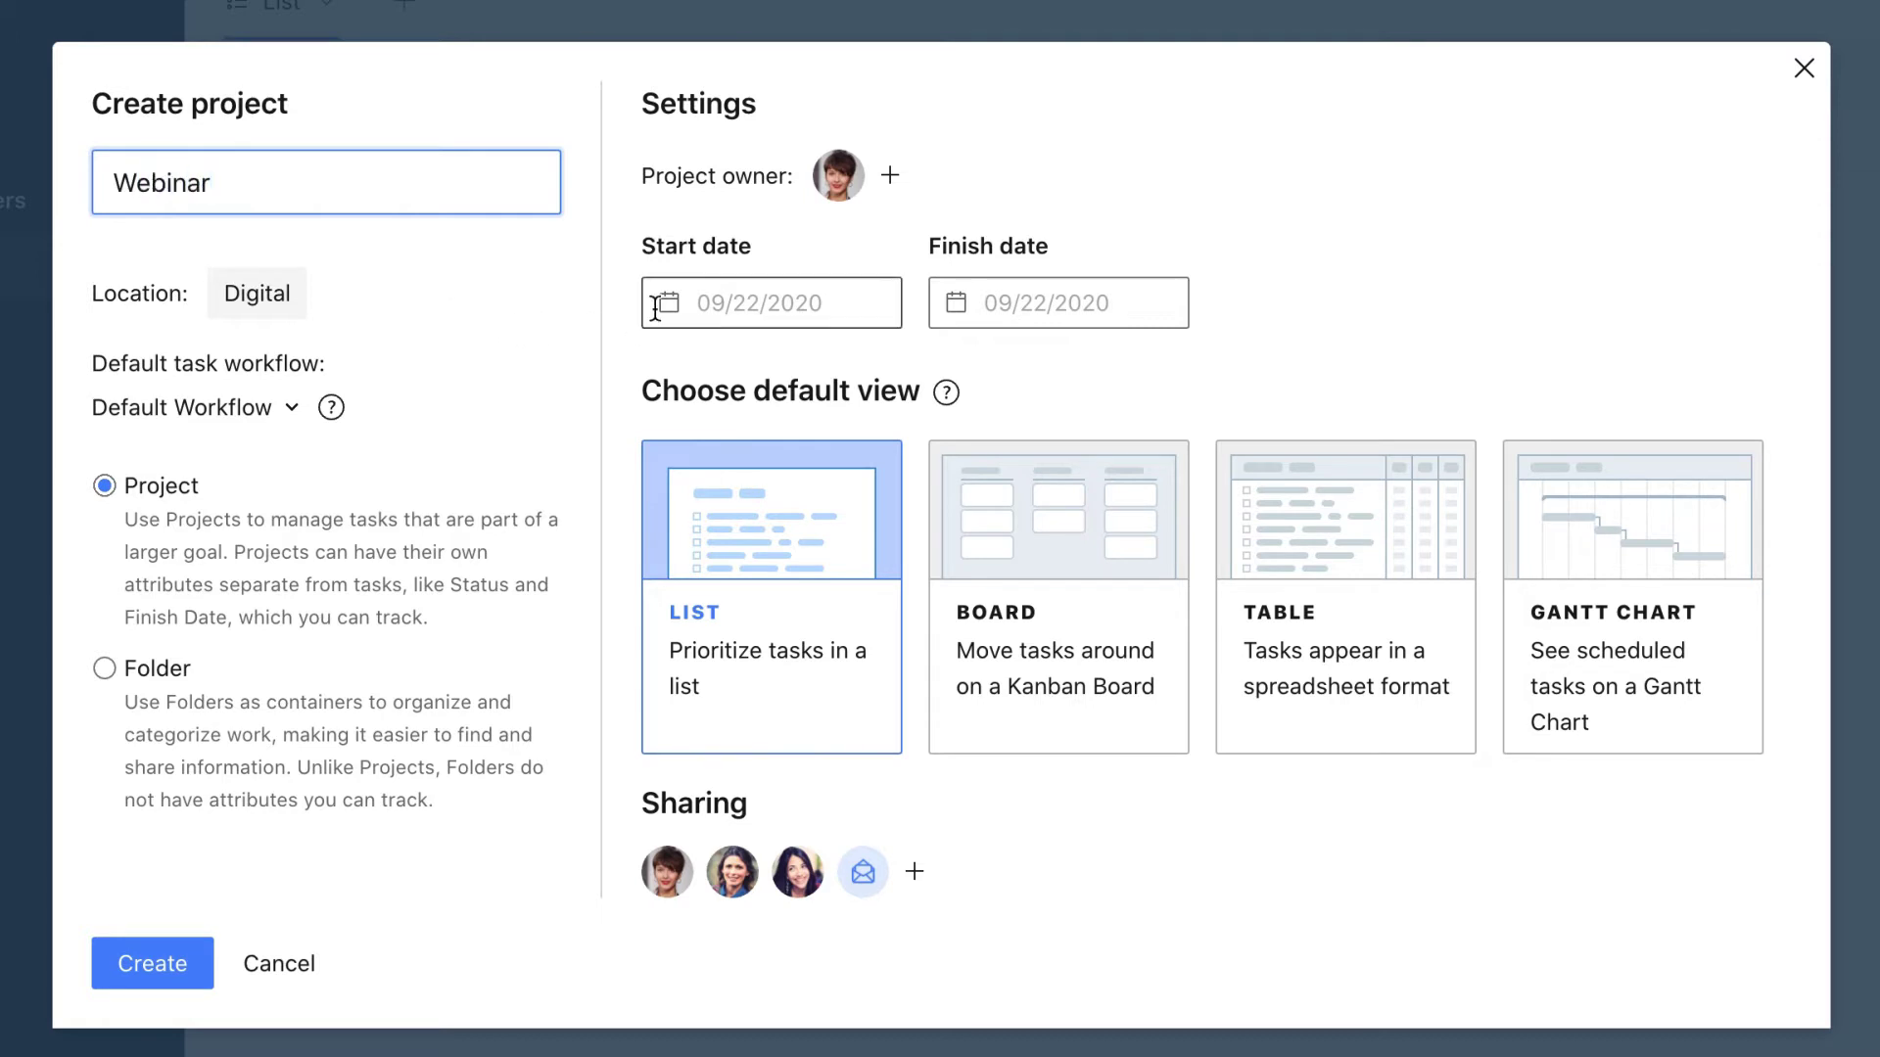
pyautogui.click(667, 692)
pyautogui.click(992, 303)
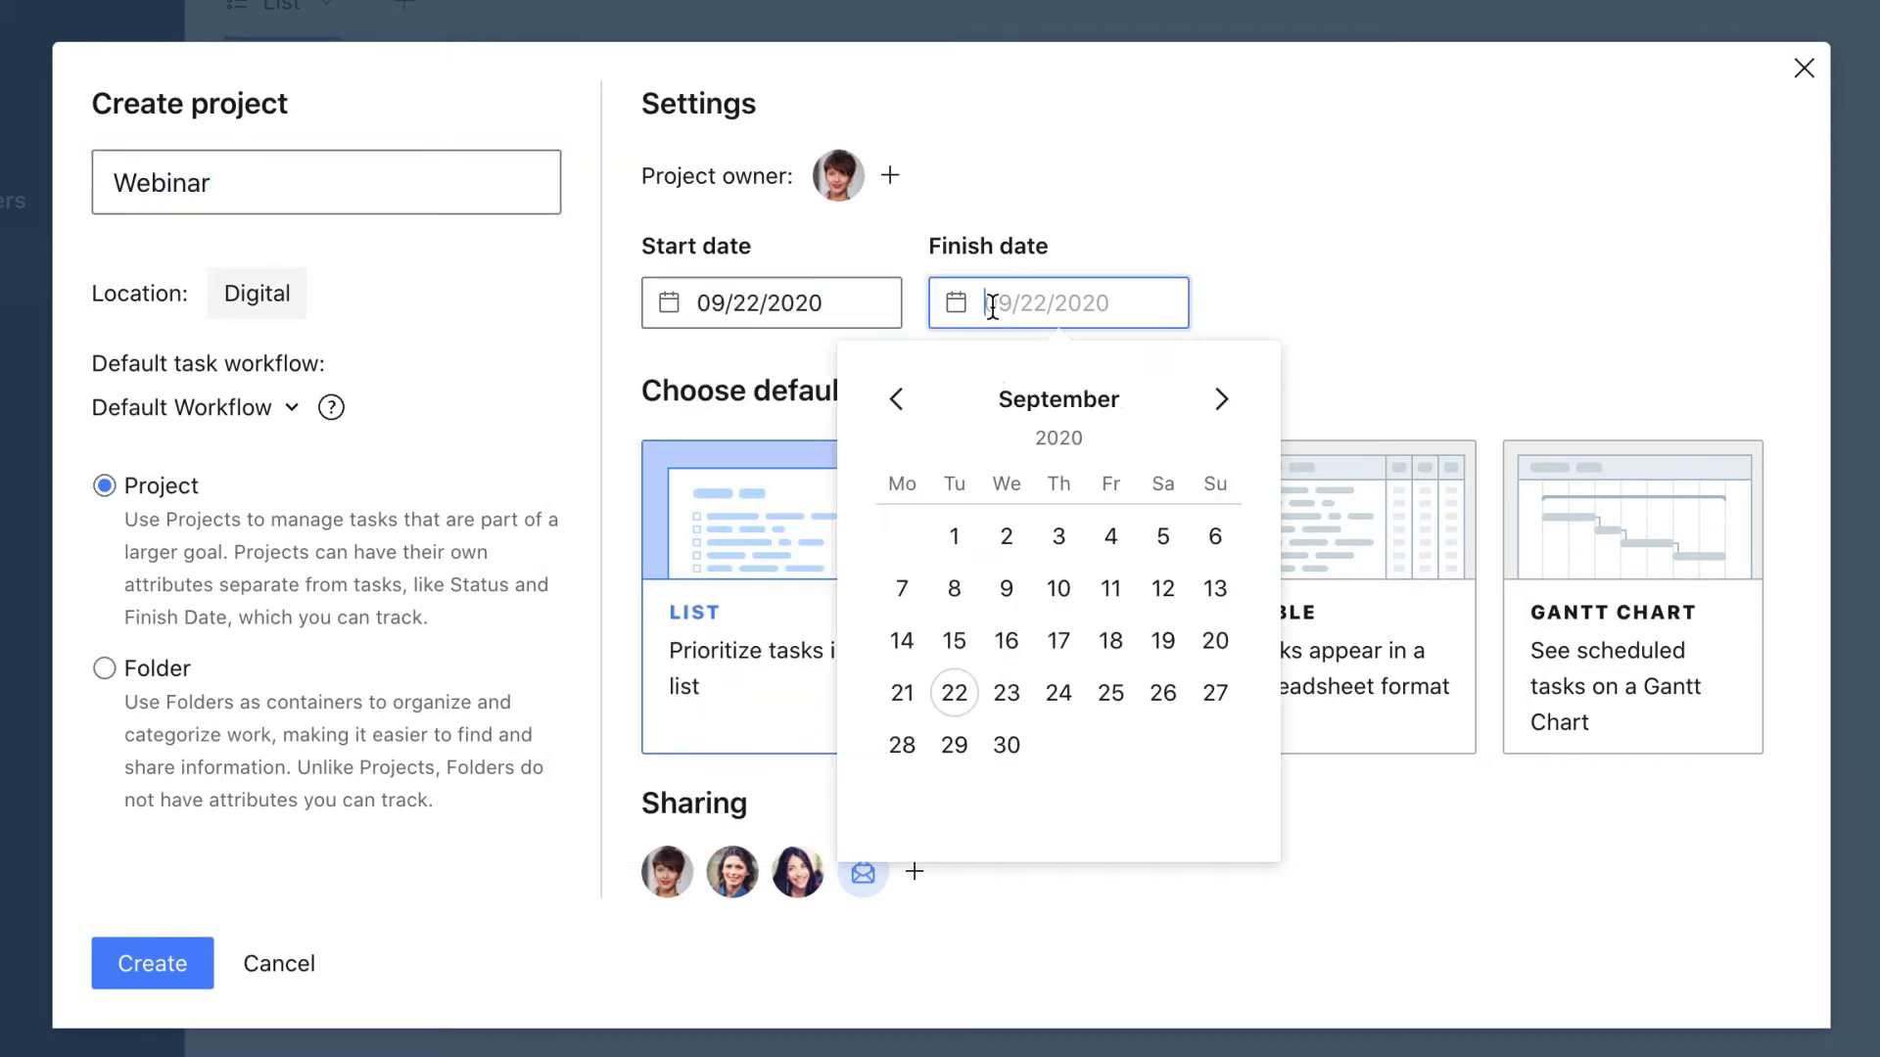
pyautogui.click(955, 745)
pyautogui.click(158, 964)
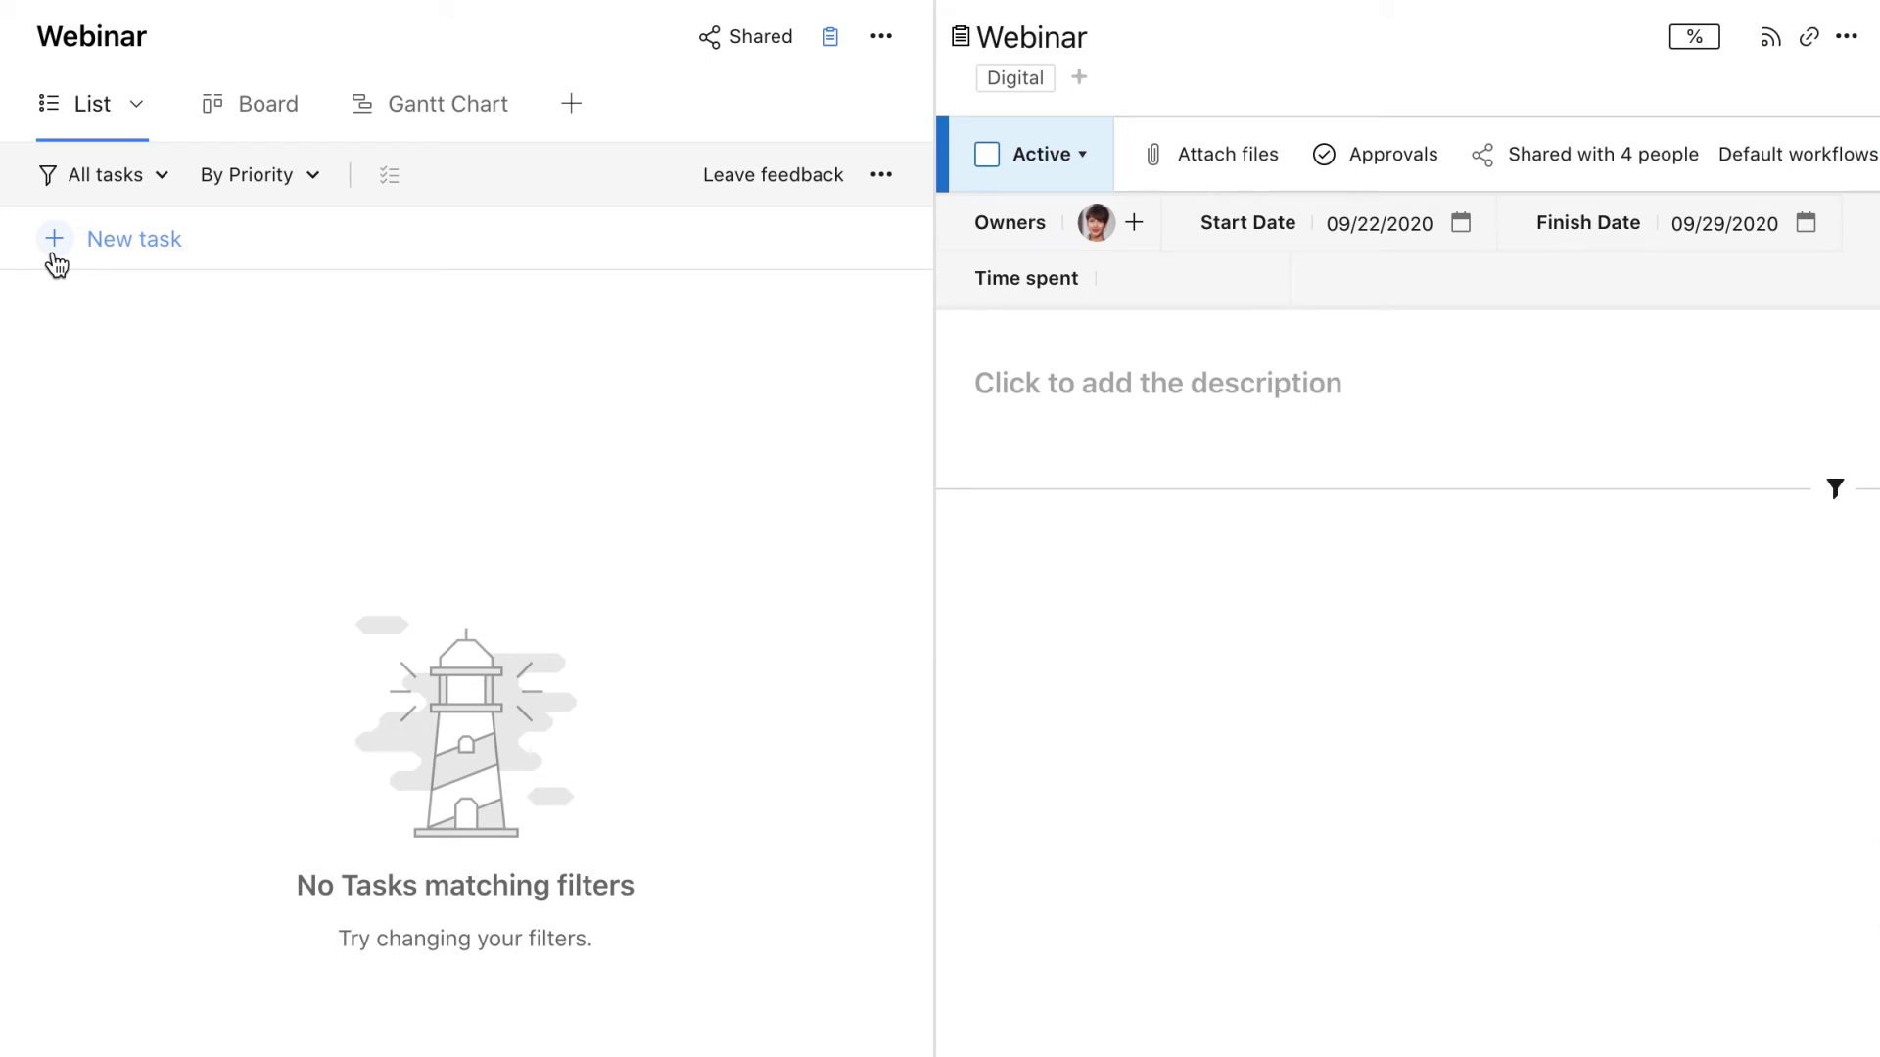
# Add tasks Write a script, Send invitations, Prepare slides, Run the webinar and Collect stats
pyautogui.click(55, 257)
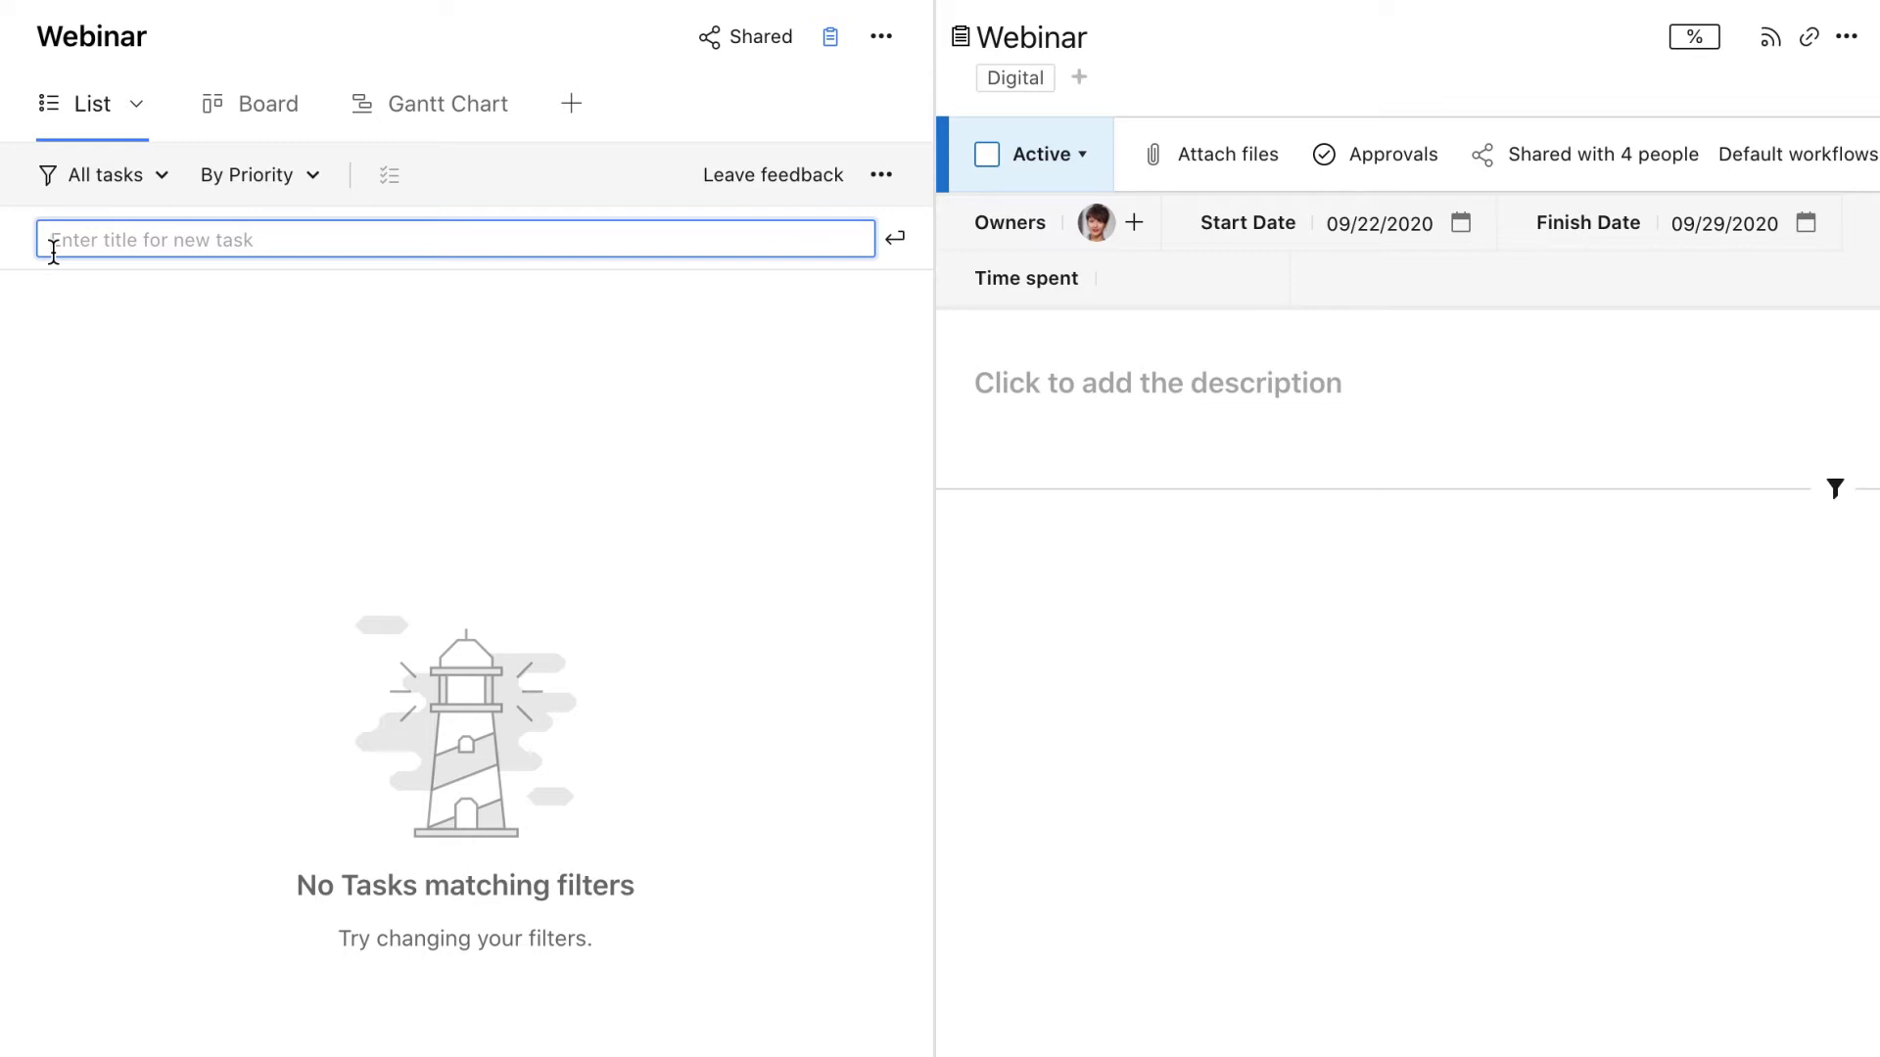
pyautogui.write('Write a script')
pyautogui.press('Return')
pyautogui.write('Send i')
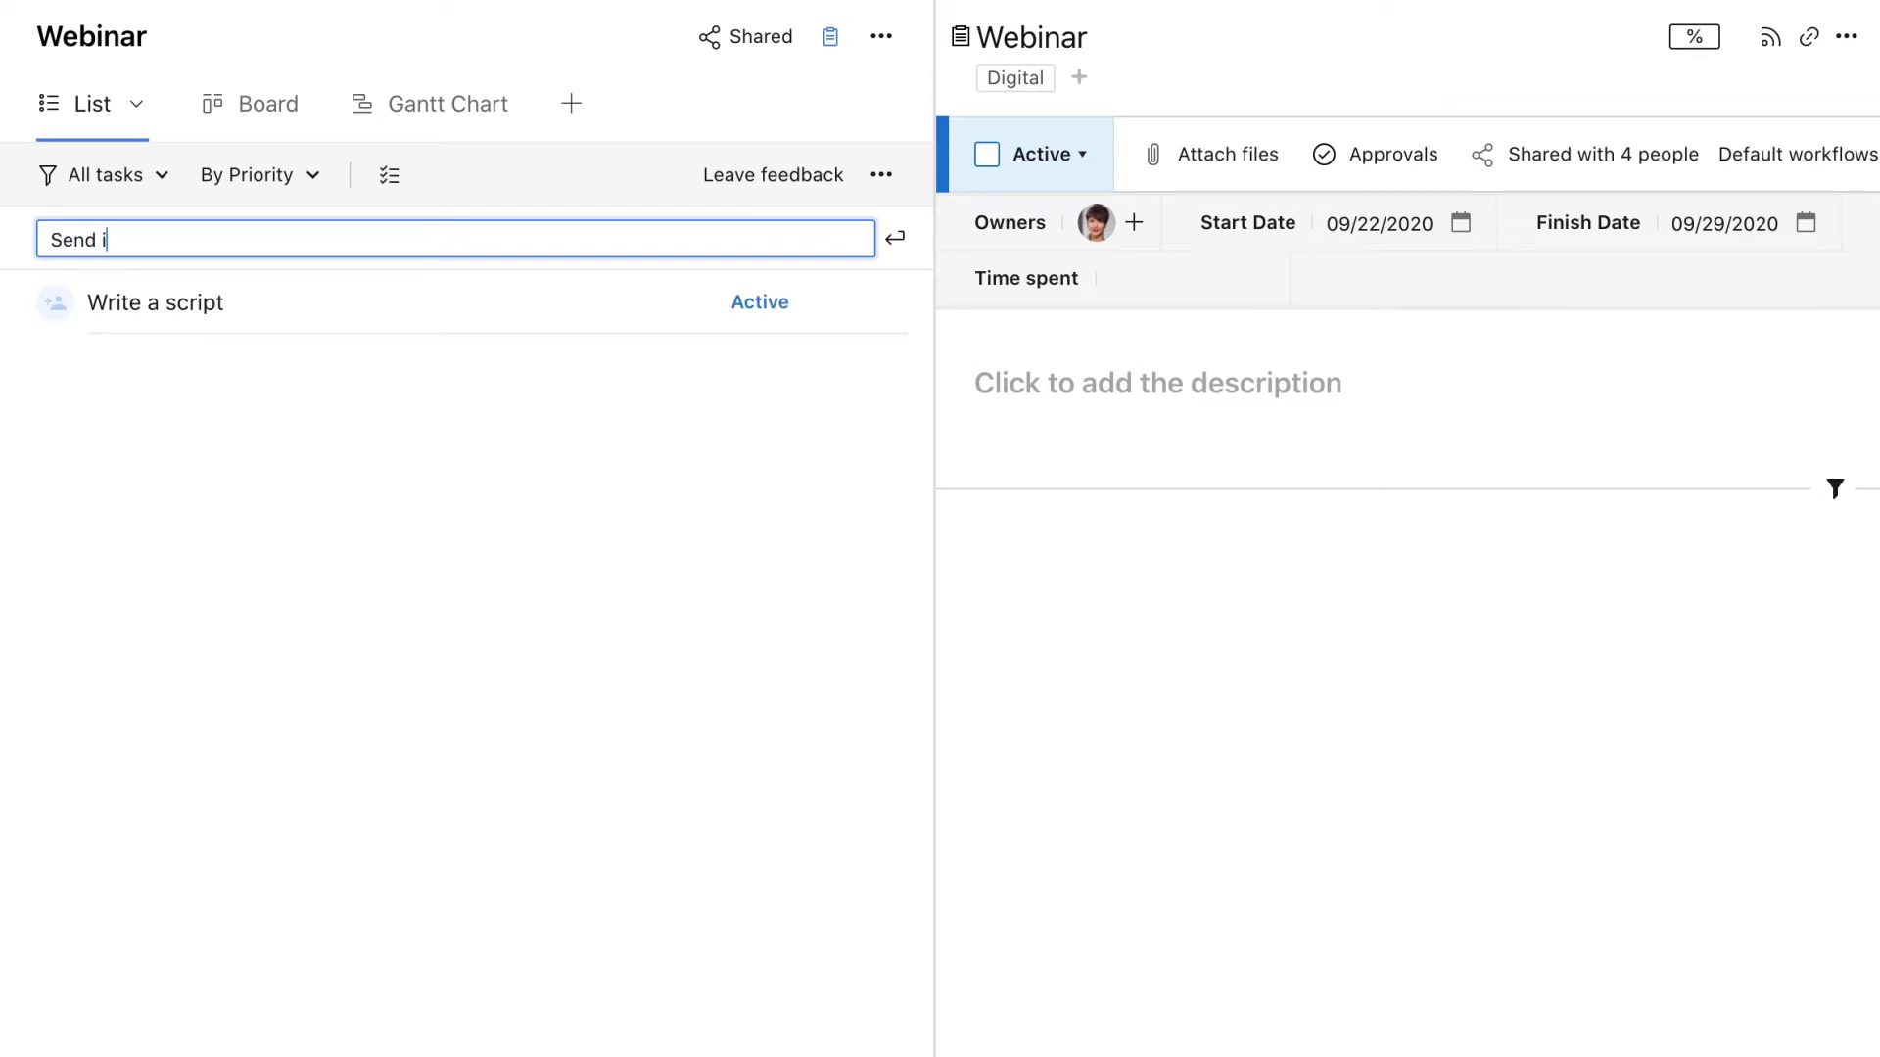
pyautogui.write('nvitation')
pyautogui.press('Return')
pyautogui.write('Prepare sli')
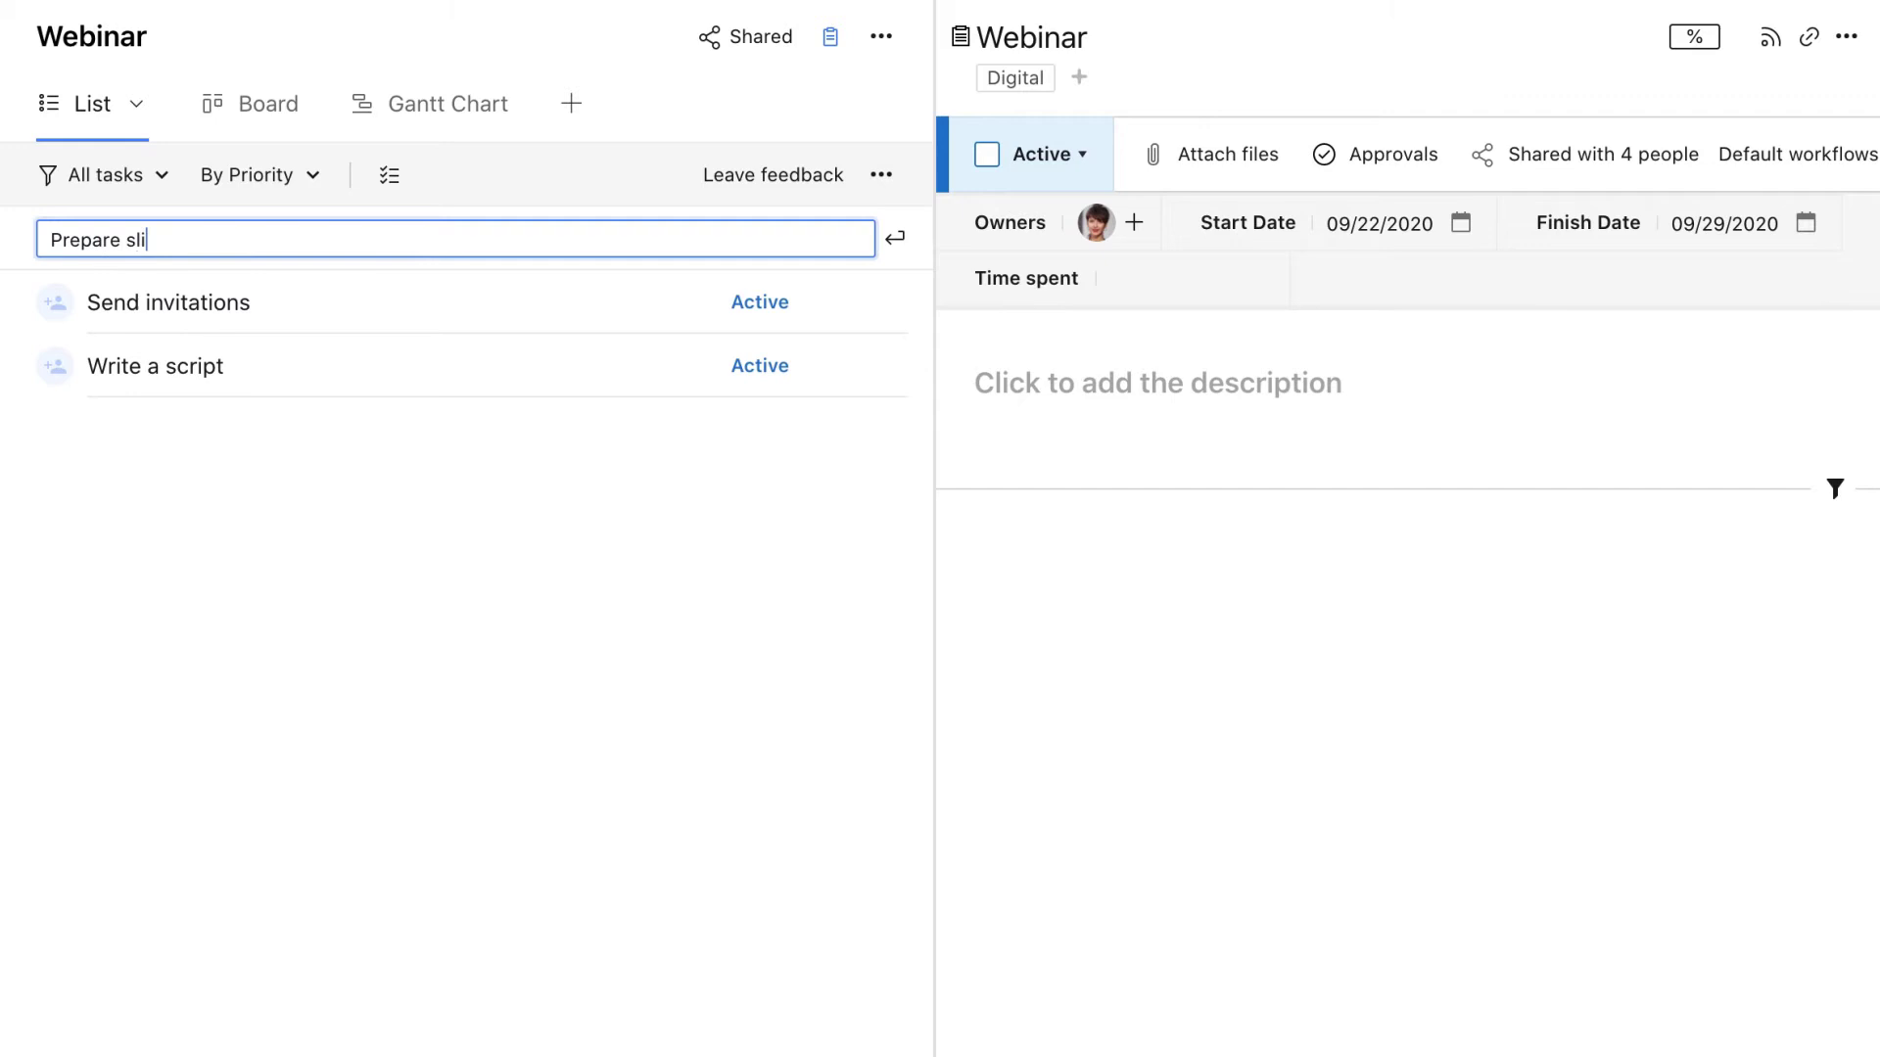
pyautogui.write('des')
pyautogui.press('Return')
pyautogui.write('Run the webinar')
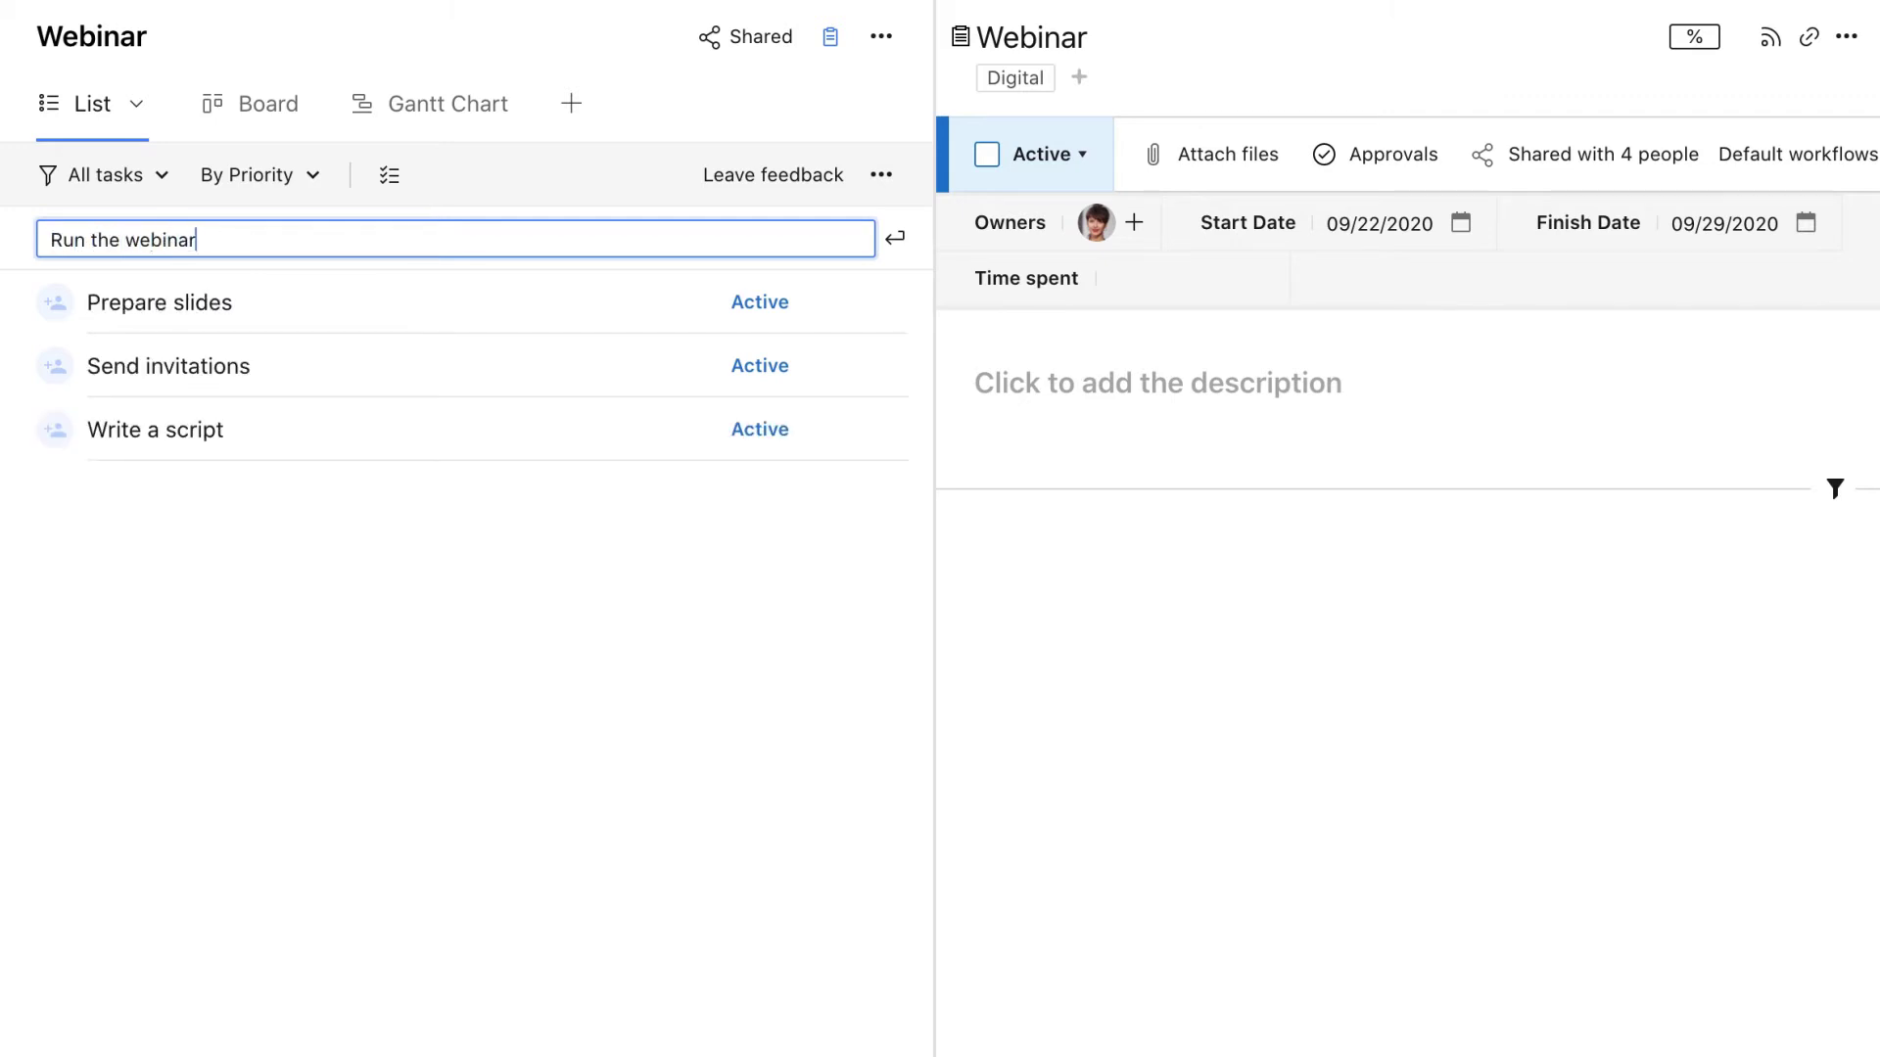
pyautogui.press('Return')
pyautogui.write('Collect stats')
pyautogui.press('Return')
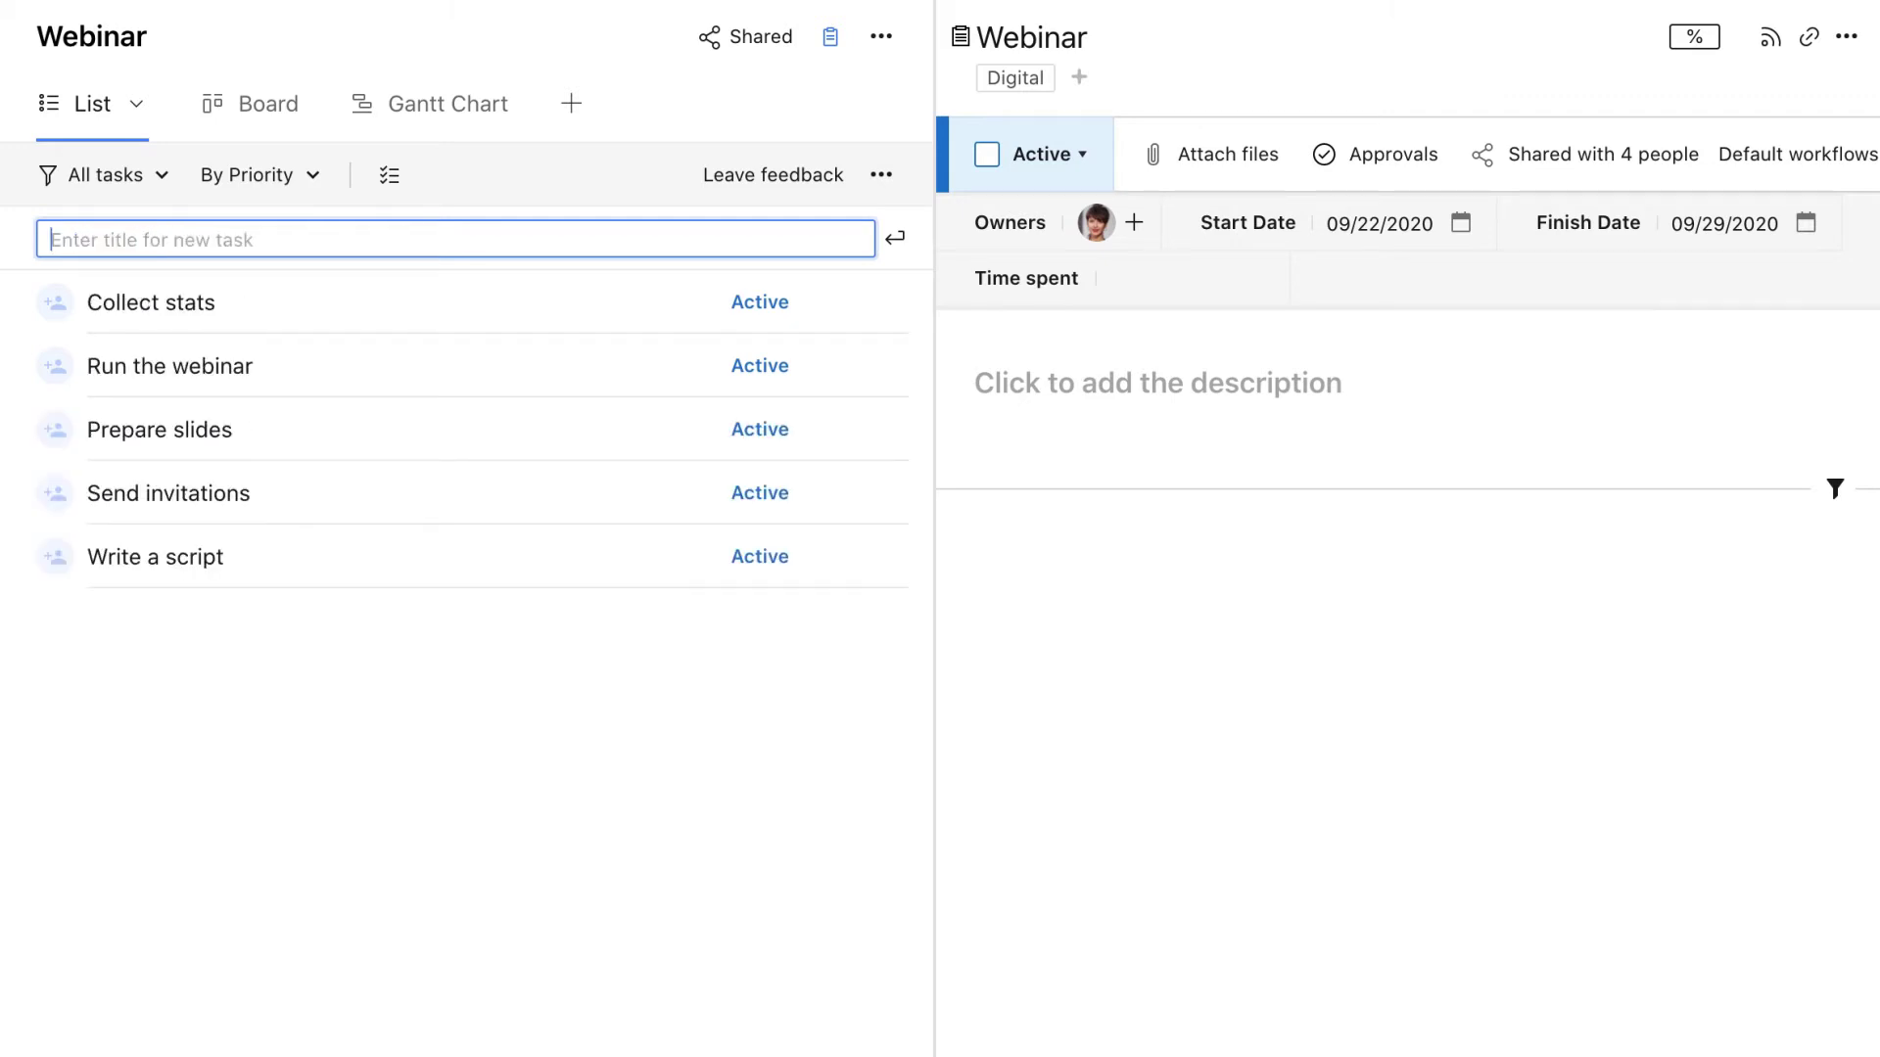
pyautogui.click(299, 603)
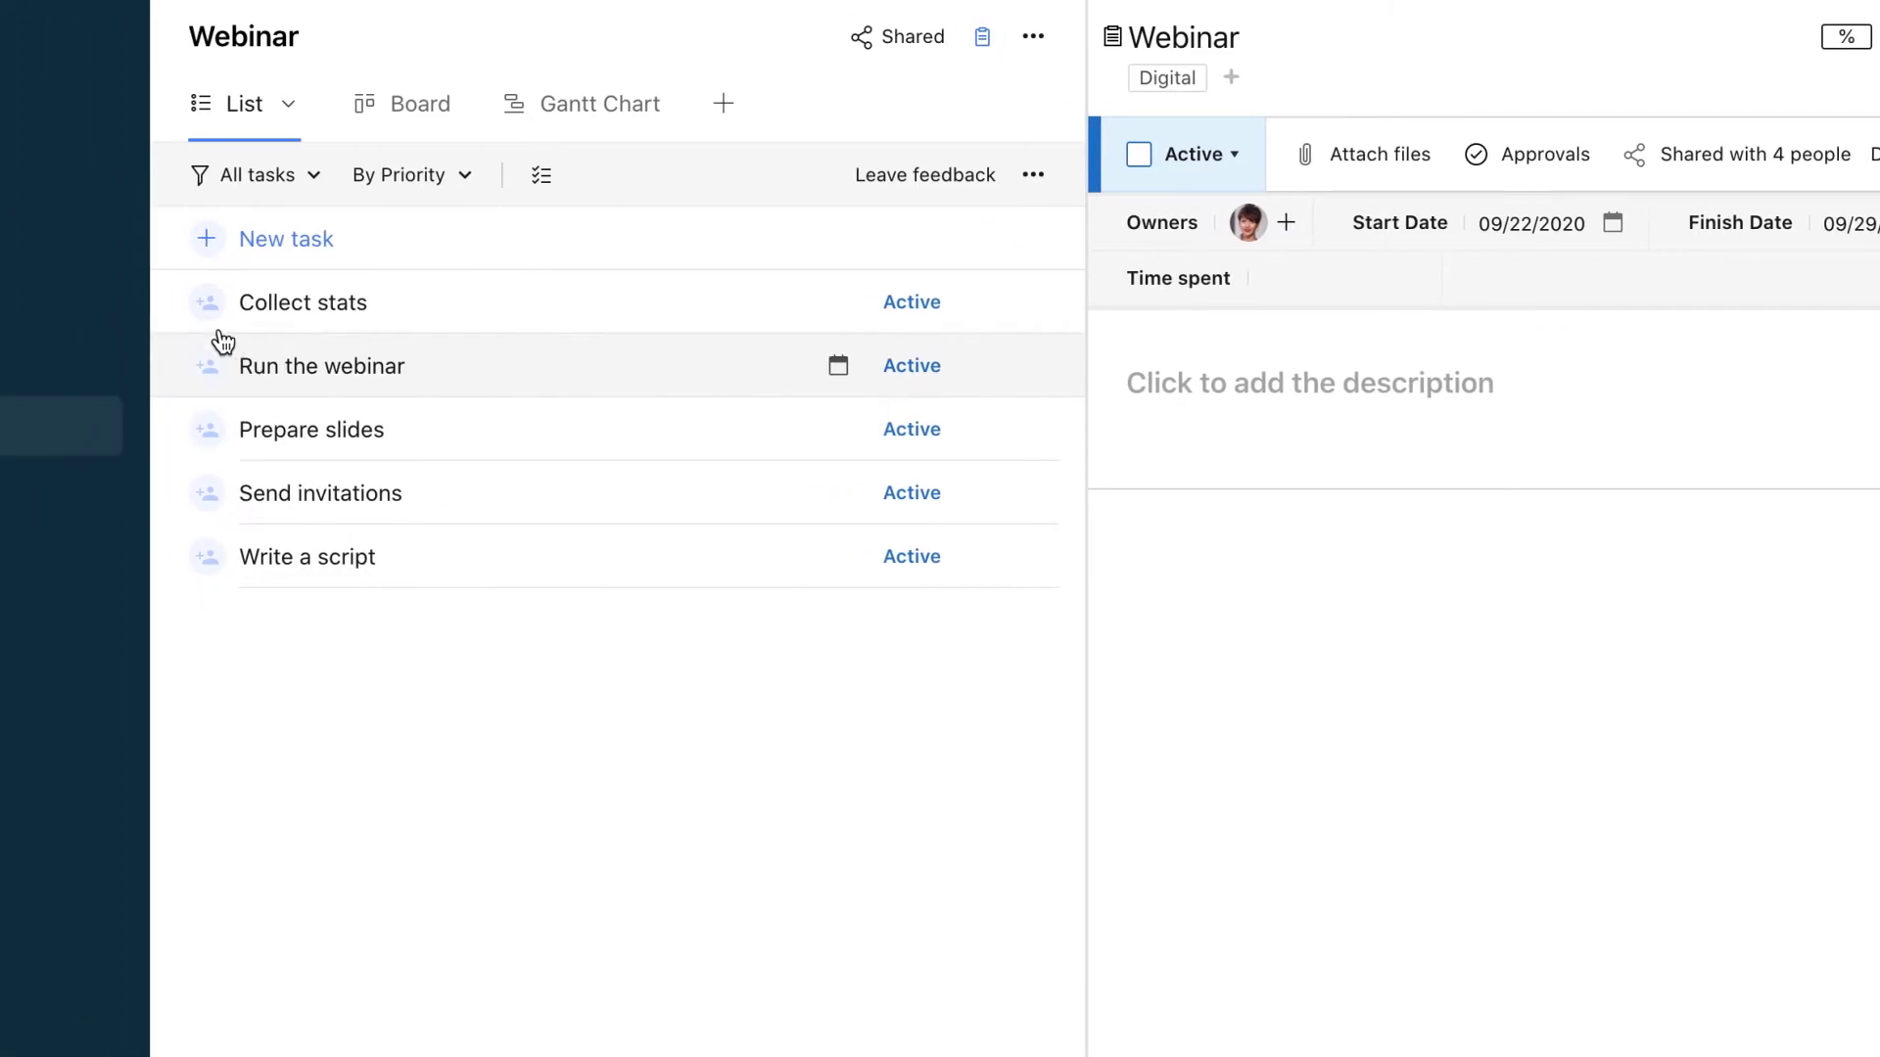
# Assign team members to Collect stats and Run the webinar
pyautogui.click(207, 306)
pyautogui.click(221, 445)
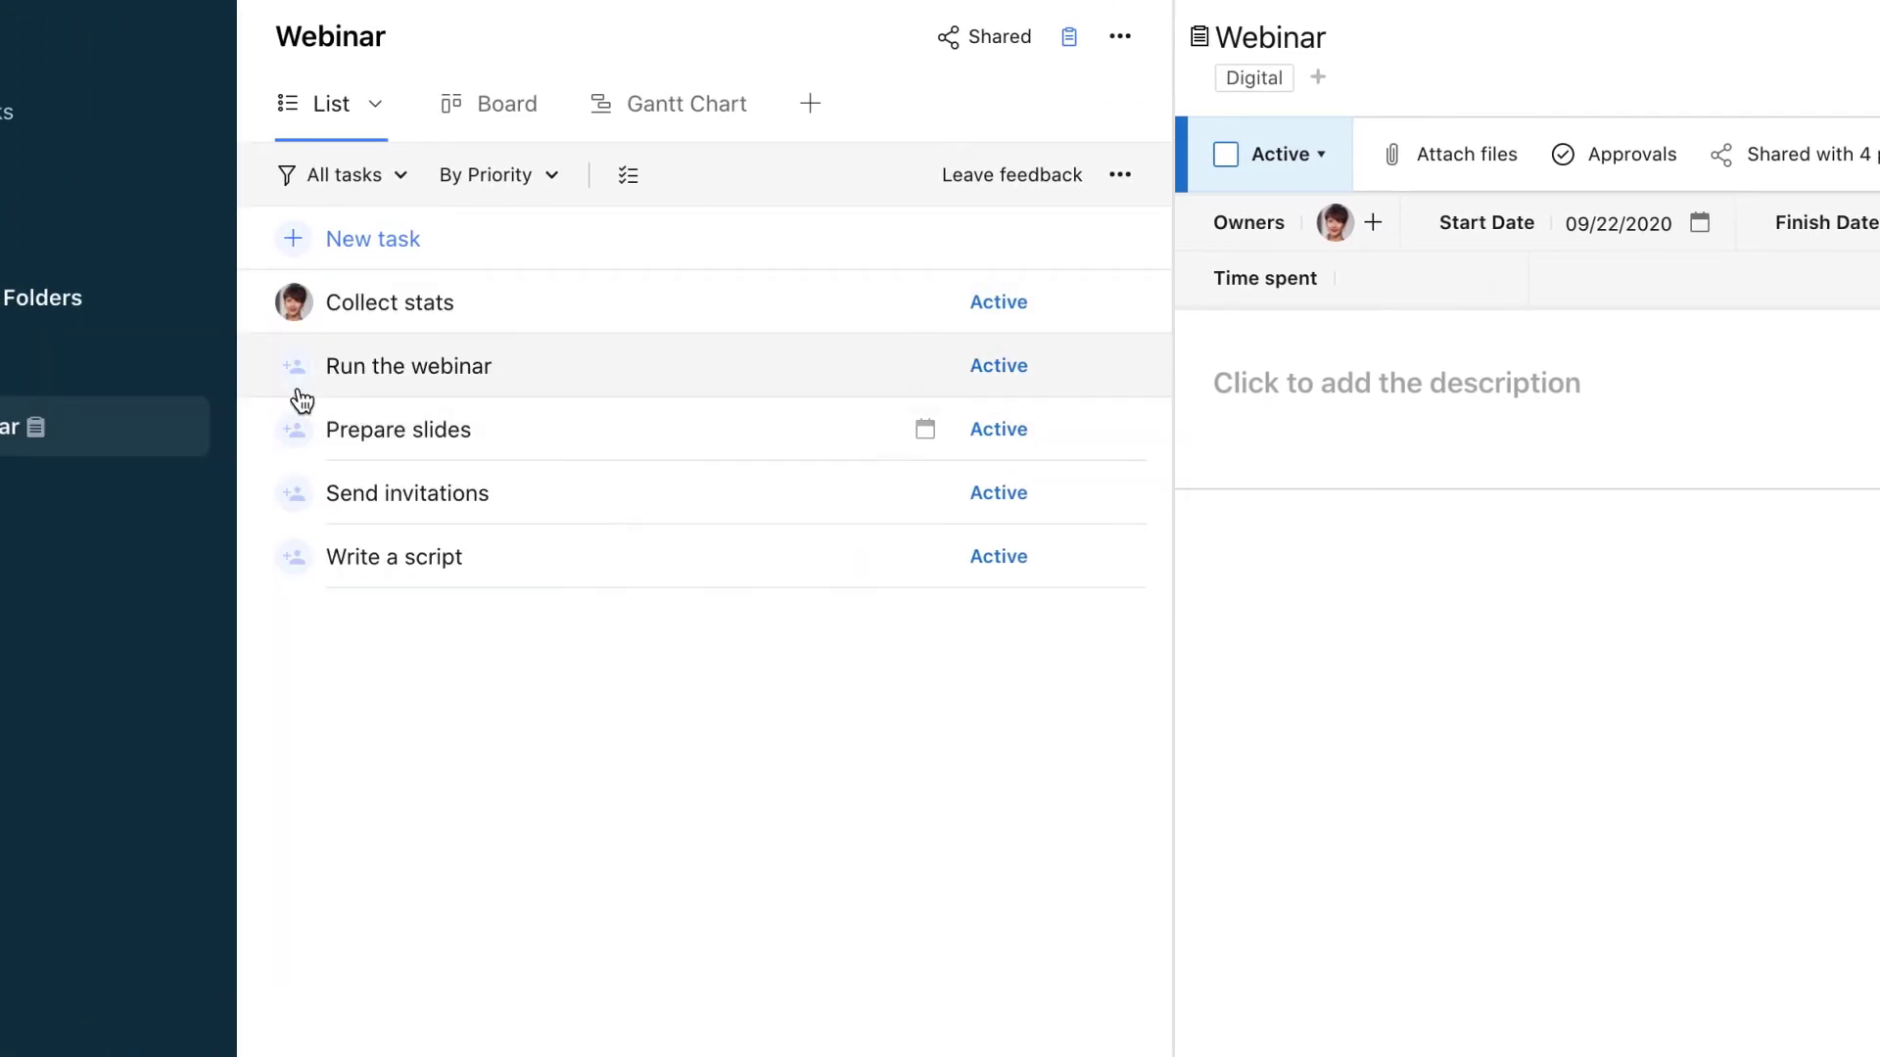
pyautogui.click(296, 377)
pyautogui.click(303, 601)
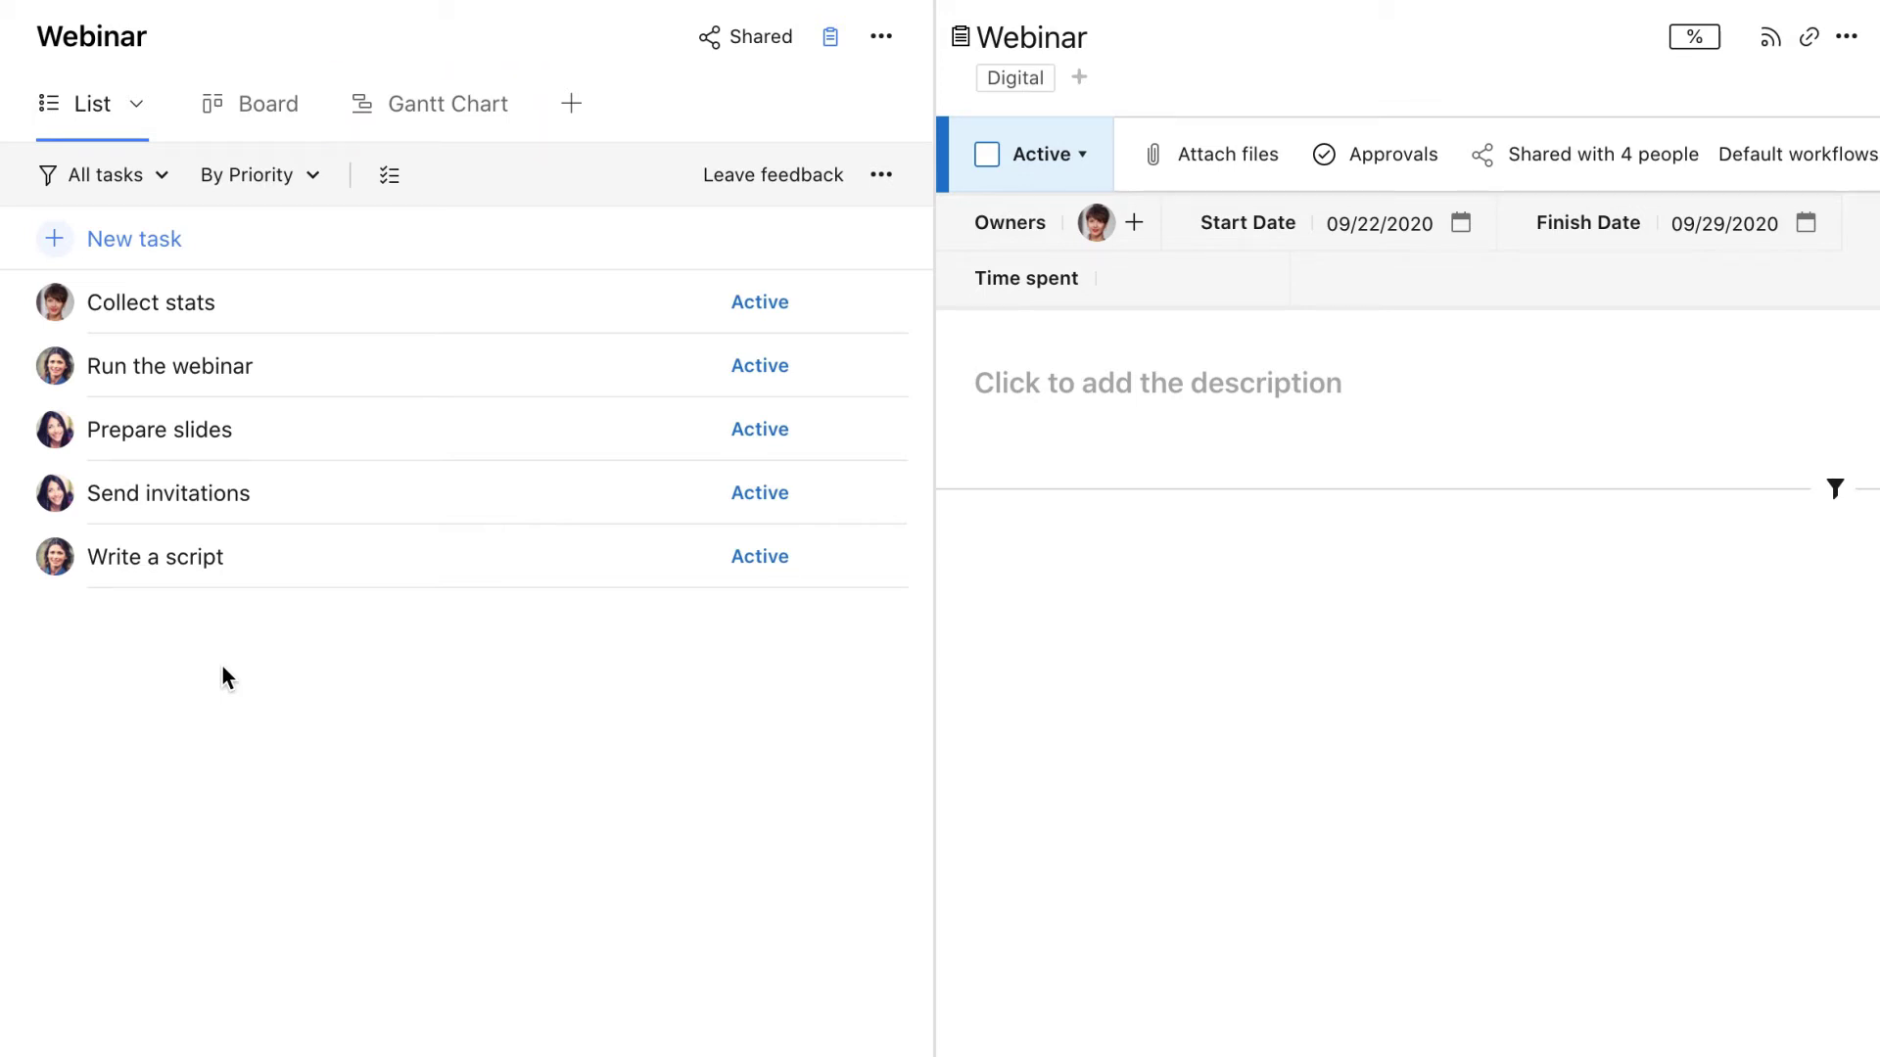
# Select all five tasks and reschedule them to today, Sep 22
pyautogui.click(387, 186)
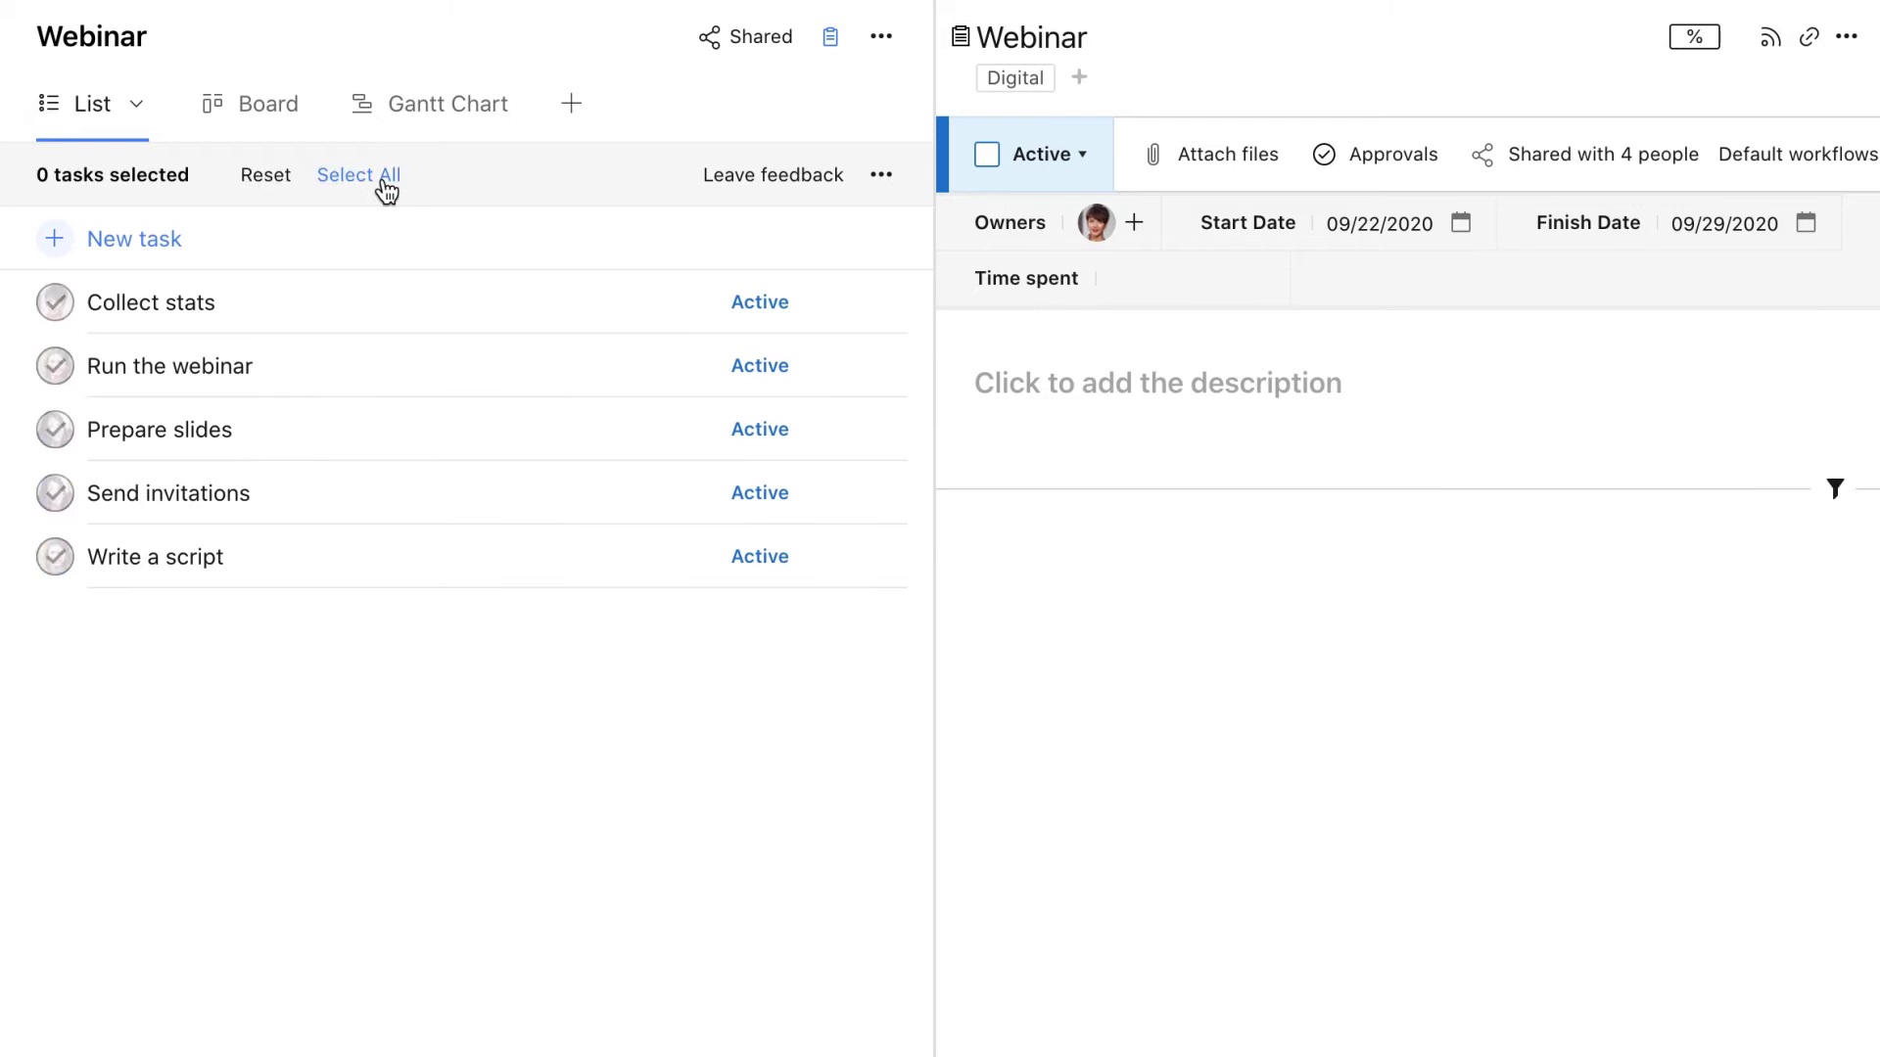
pyautogui.click(384, 179)
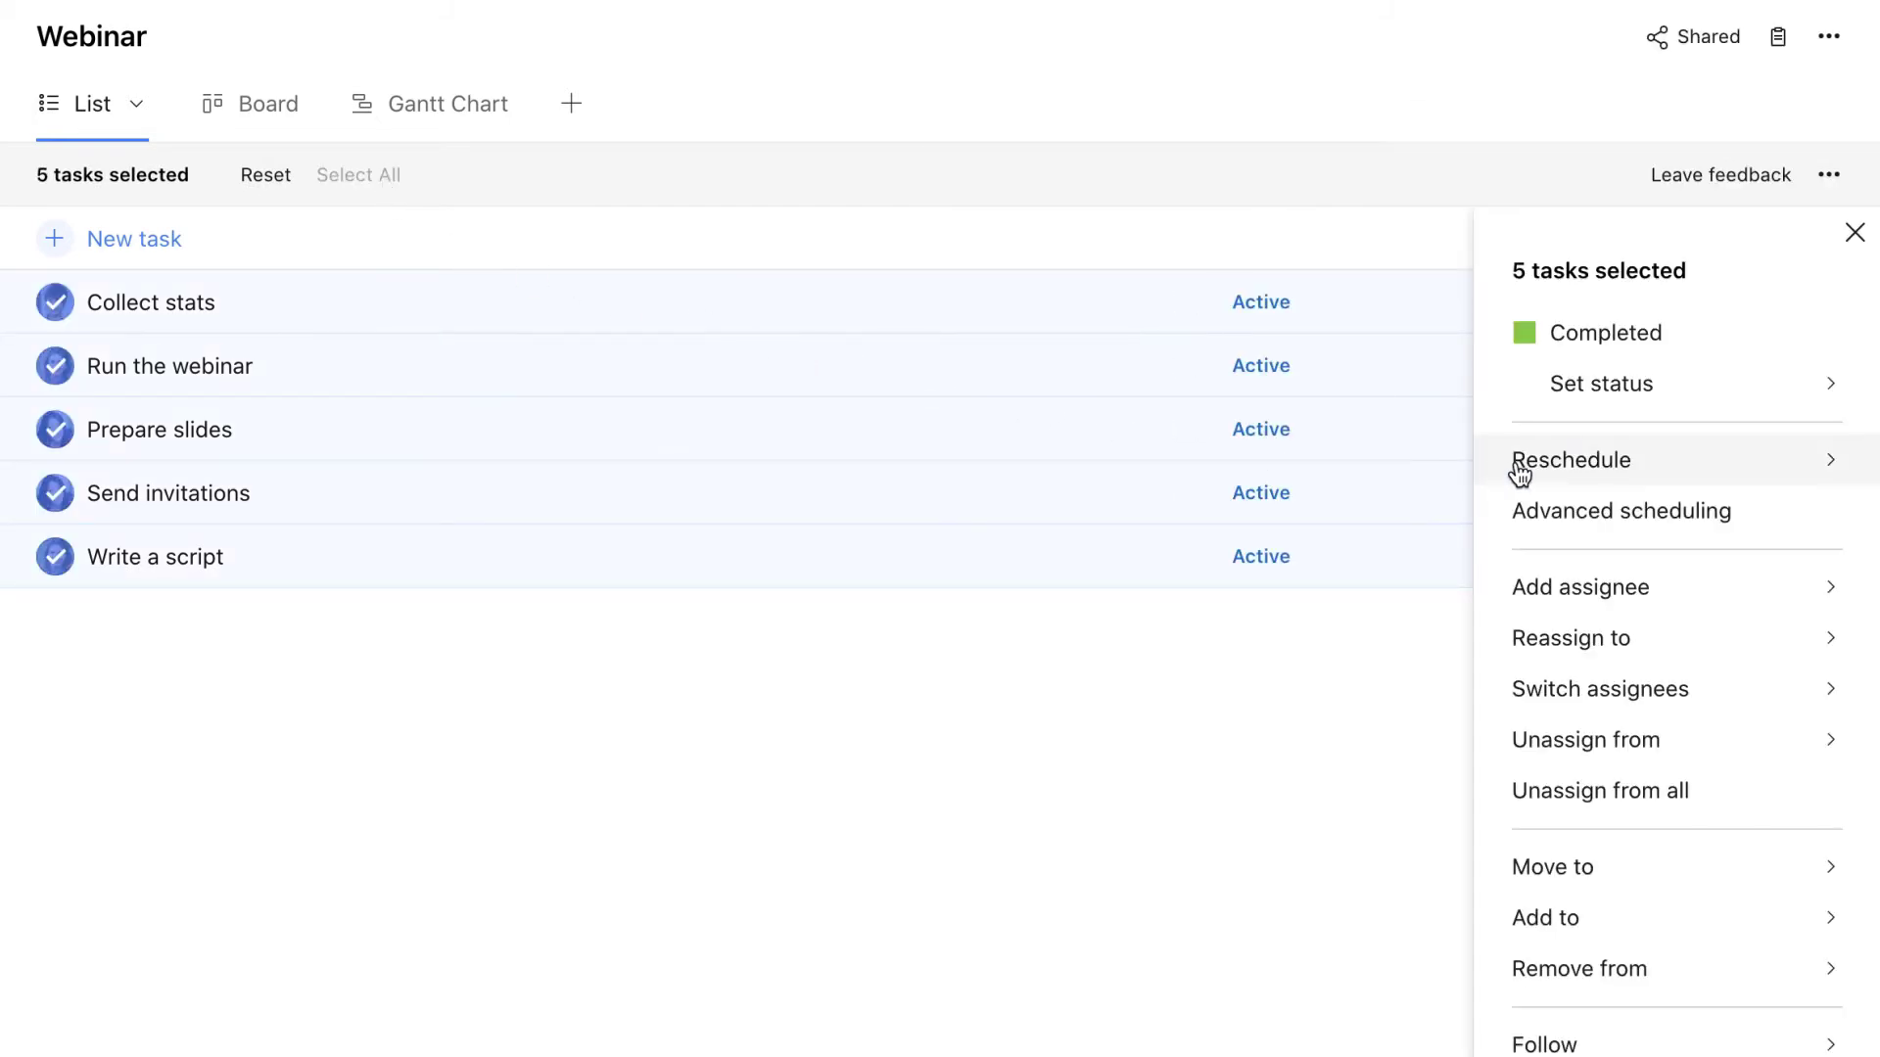
pyautogui.moveTo(1518, 474)
pyautogui.click(1435, 479)
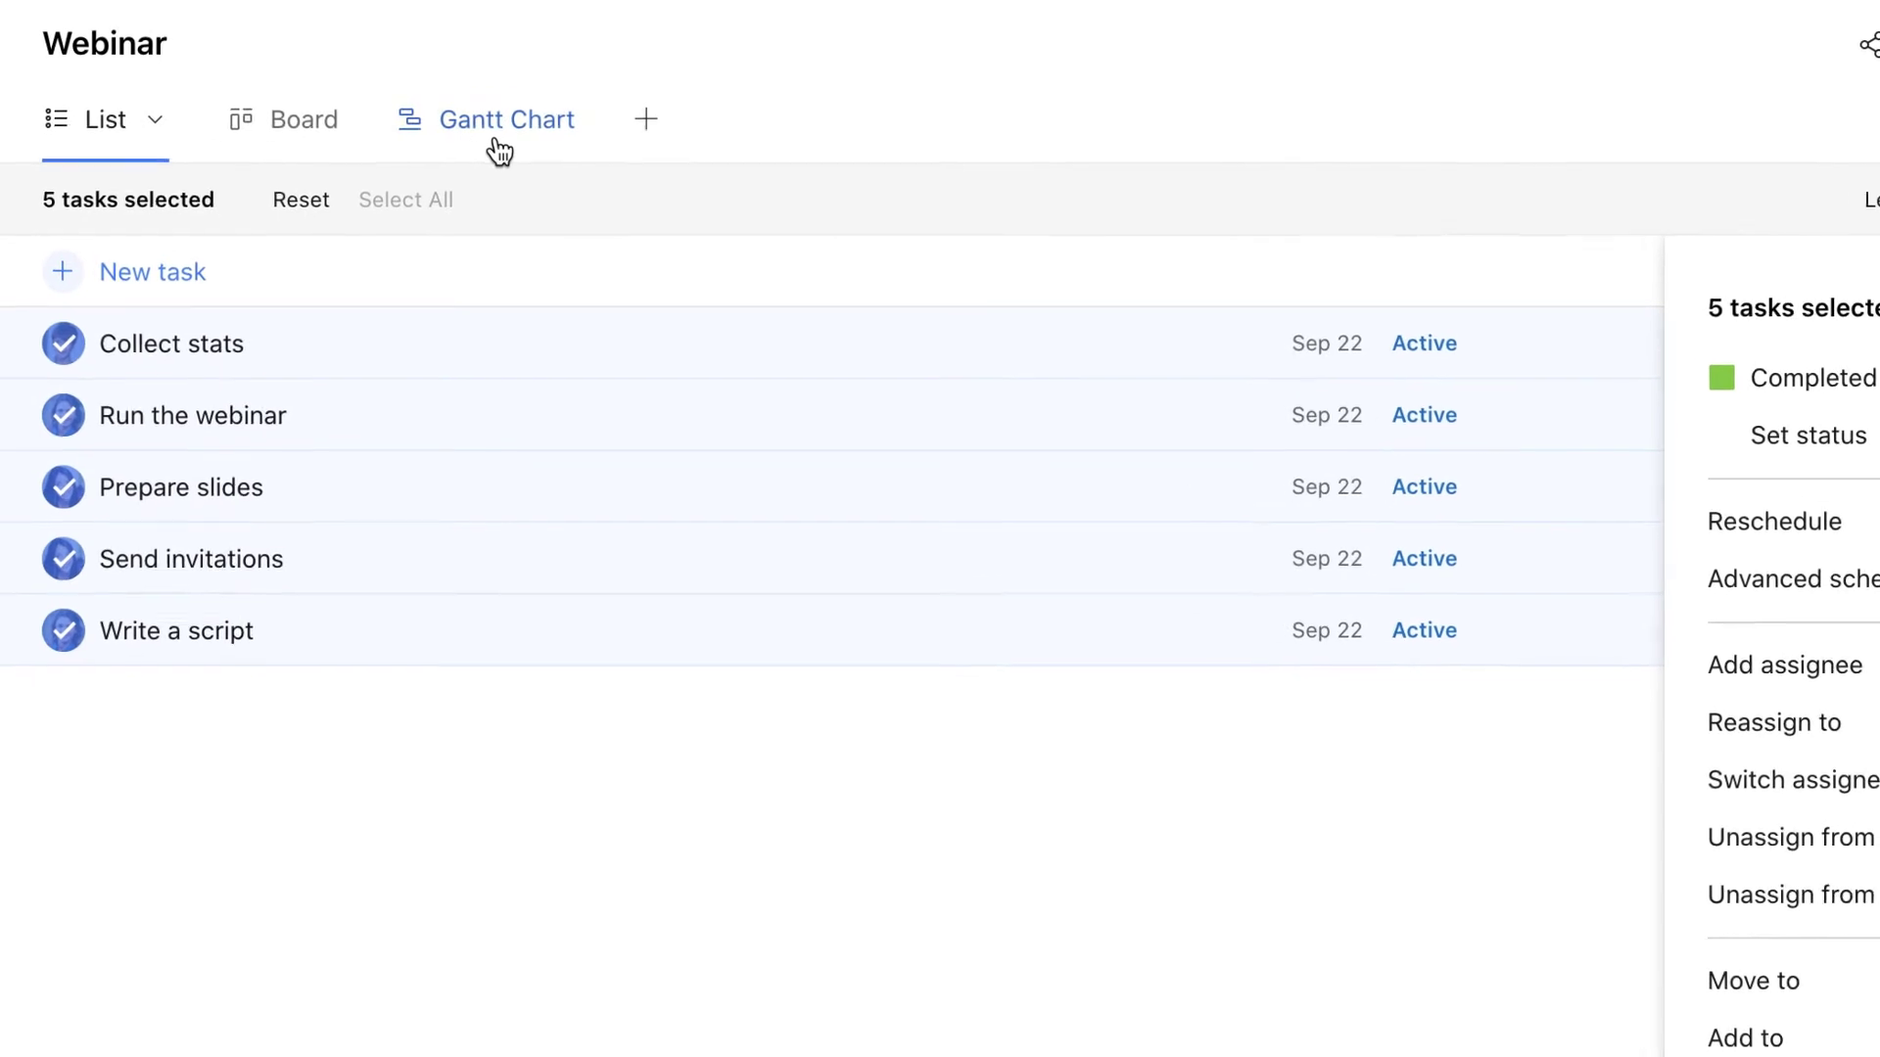
# In the Gantt chart, stretch Write a script, Prepare slides and Collect stats to two days
pyautogui.click(497, 142)
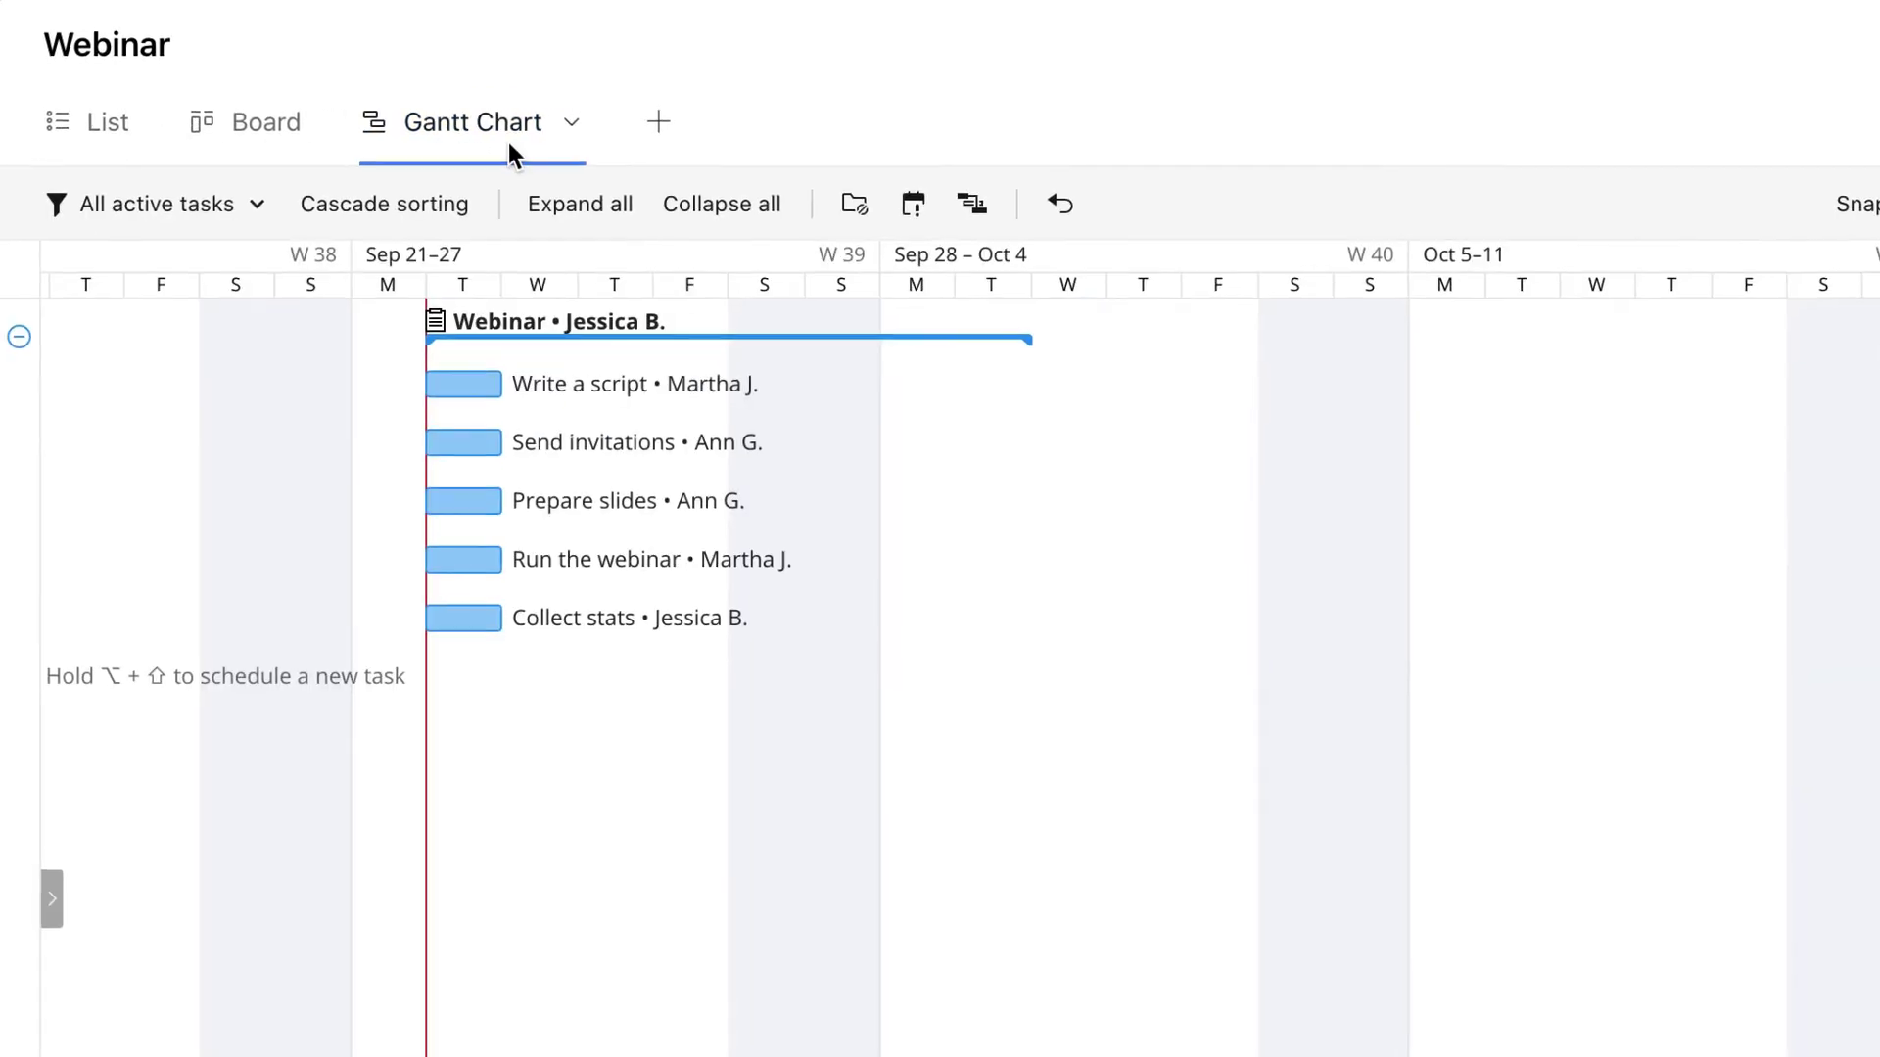
pyautogui.moveTo(503, 385); pyautogui.dragTo(578, 385)
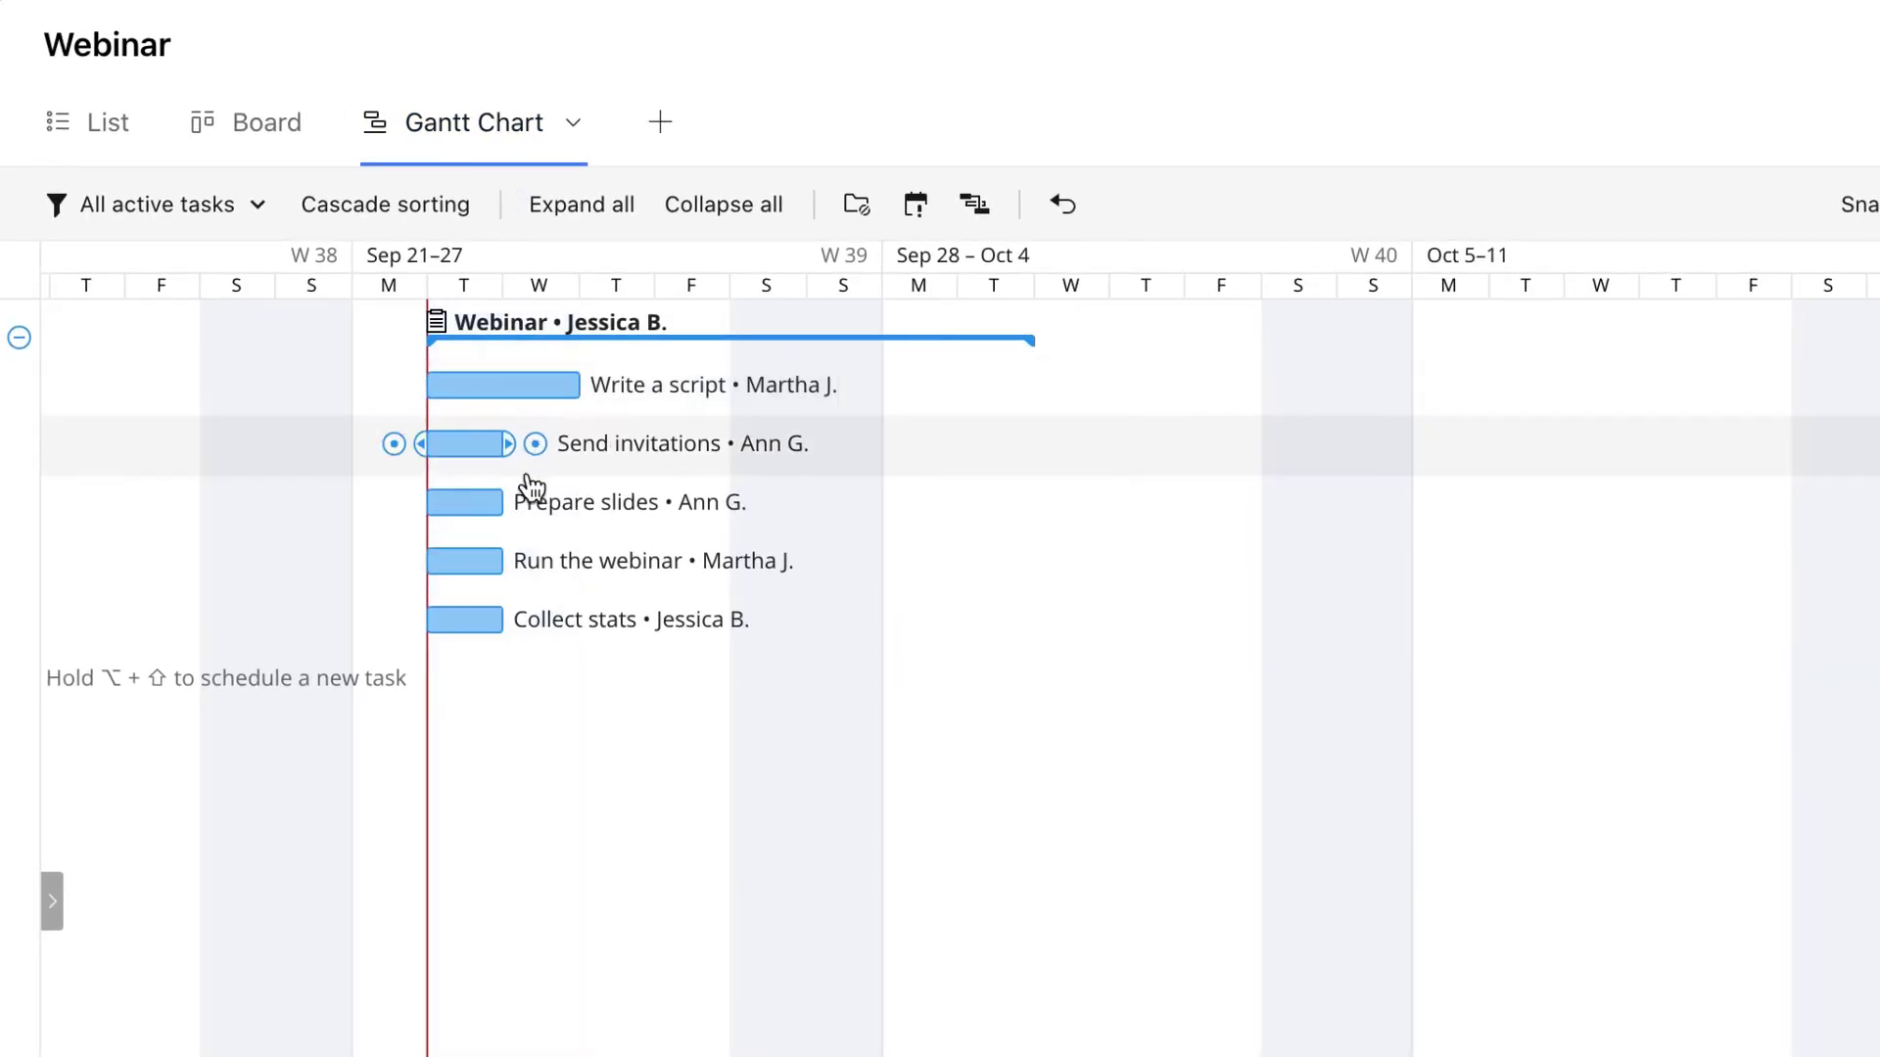
pyautogui.moveTo(502, 503); pyautogui.dragTo(579, 502)
pyautogui.moveTo(502, 620); pyautogui.dragTo(578, 619)
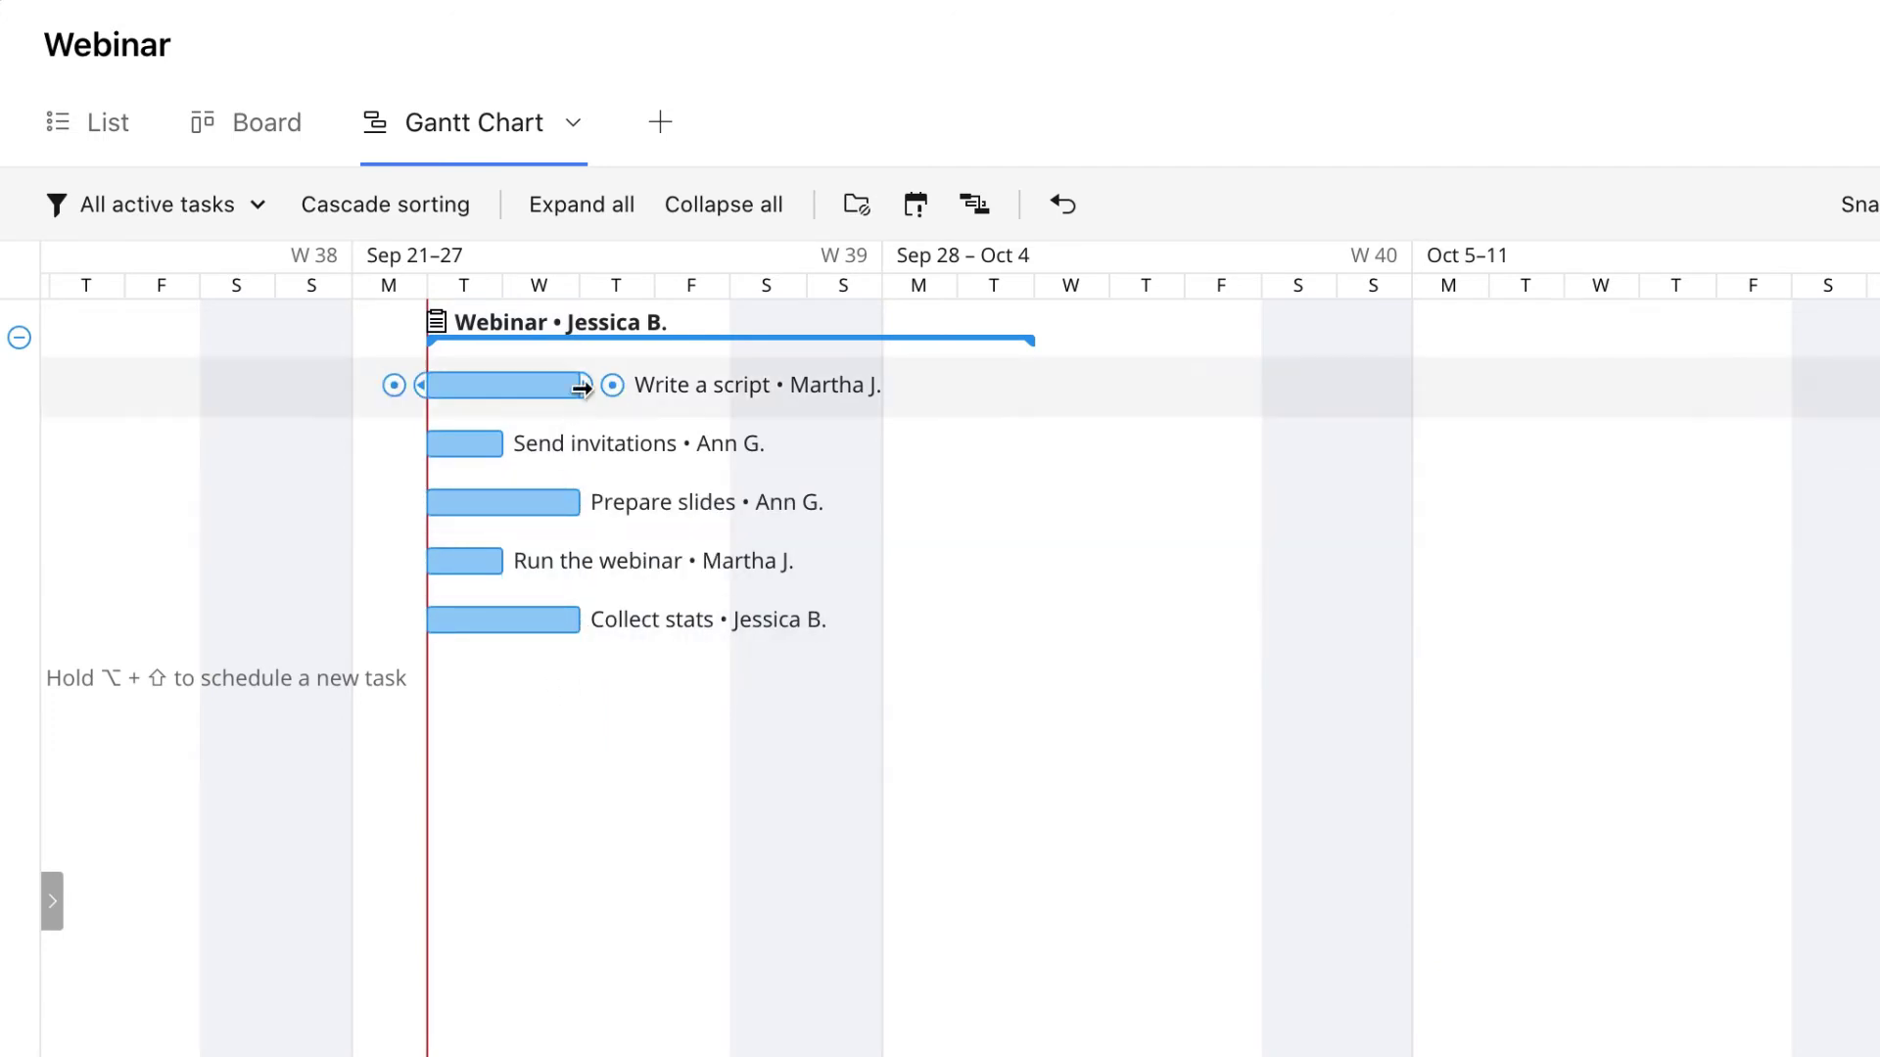
# Link Write a script → Send invitations → Prepare slides → Run the webinar → Collect stats, then move Prepare slides to Sep 28
pyautogui.moveTo(608, 387); pyautogui.dragTo(454, 443)
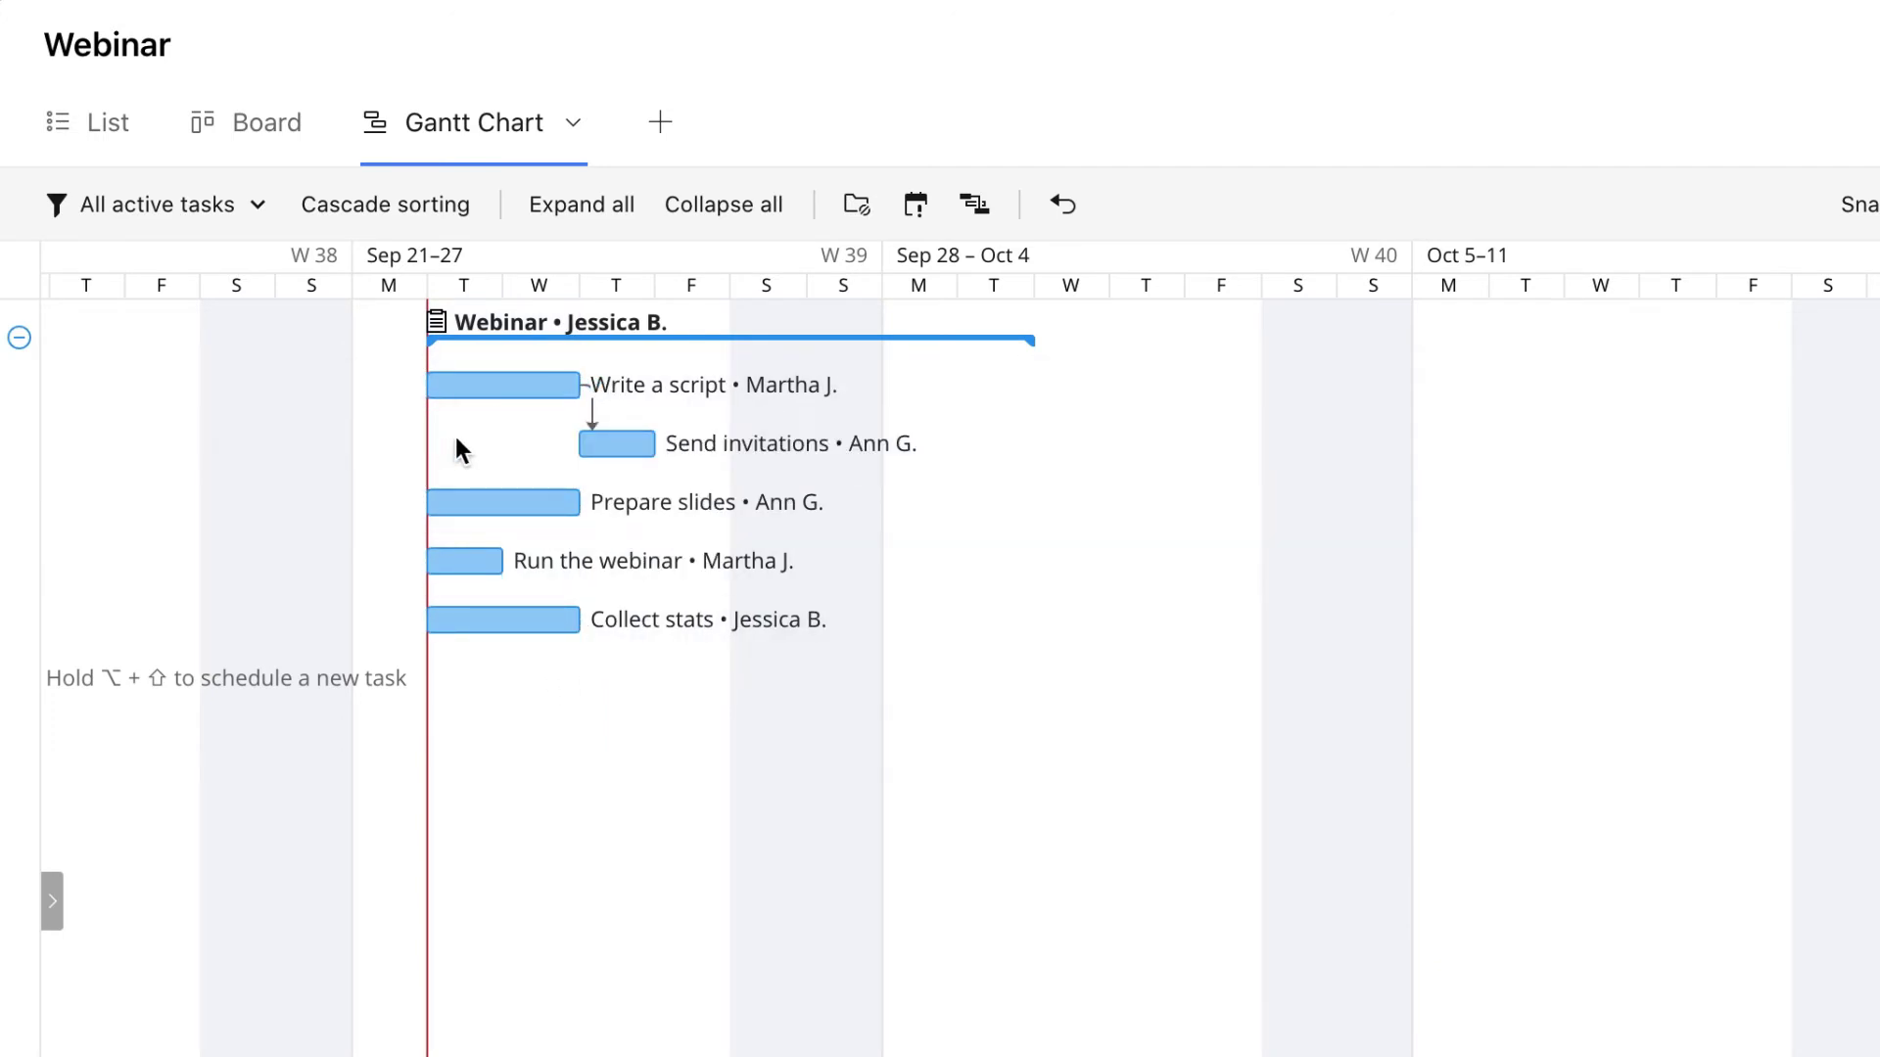
pyautogui.moveTo(684, 447); pyautogui.dragTo(438, 508)
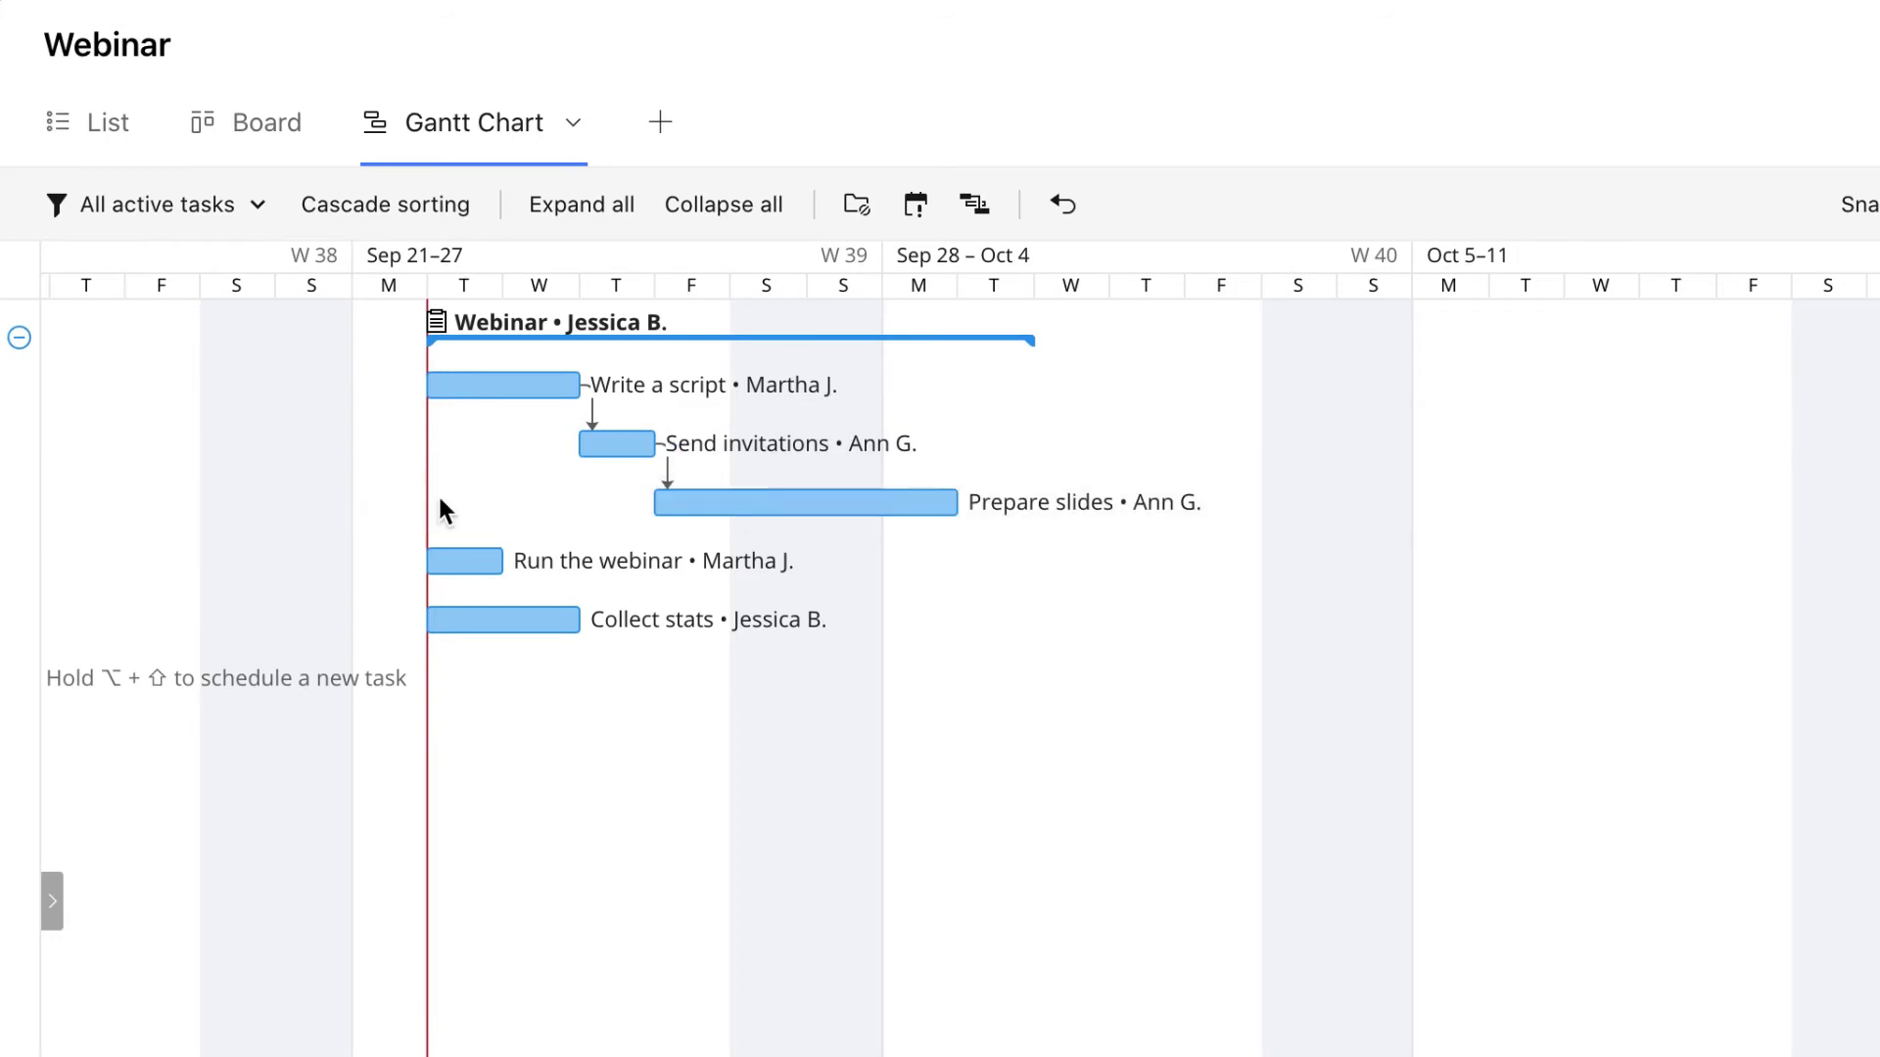
pyautogui.moveTo(991, 503); pyautogui.dragTo(474, 575)
pyautogui.moveTo(1067, 561); pyautogui.dragTo(450, 617)
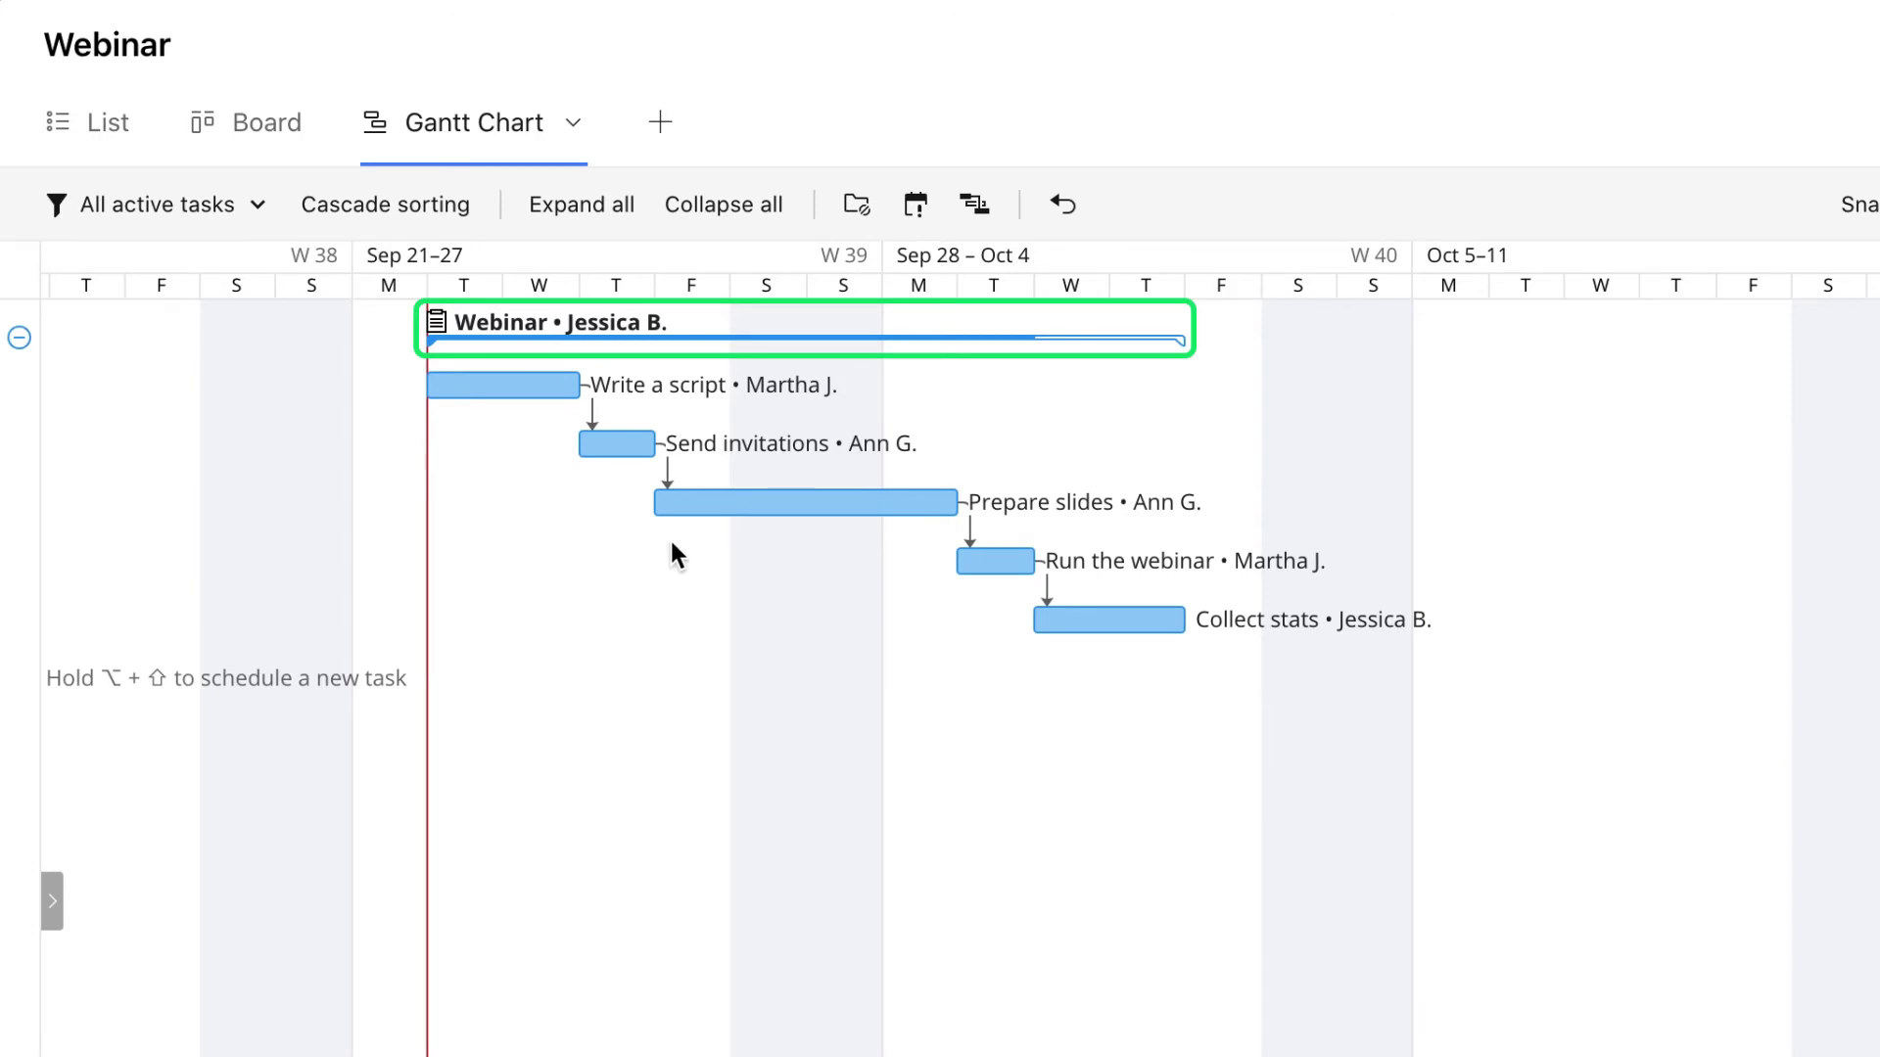
pyautogui.moveTo(683, 506); pyautogui.dragTo(899, 514)
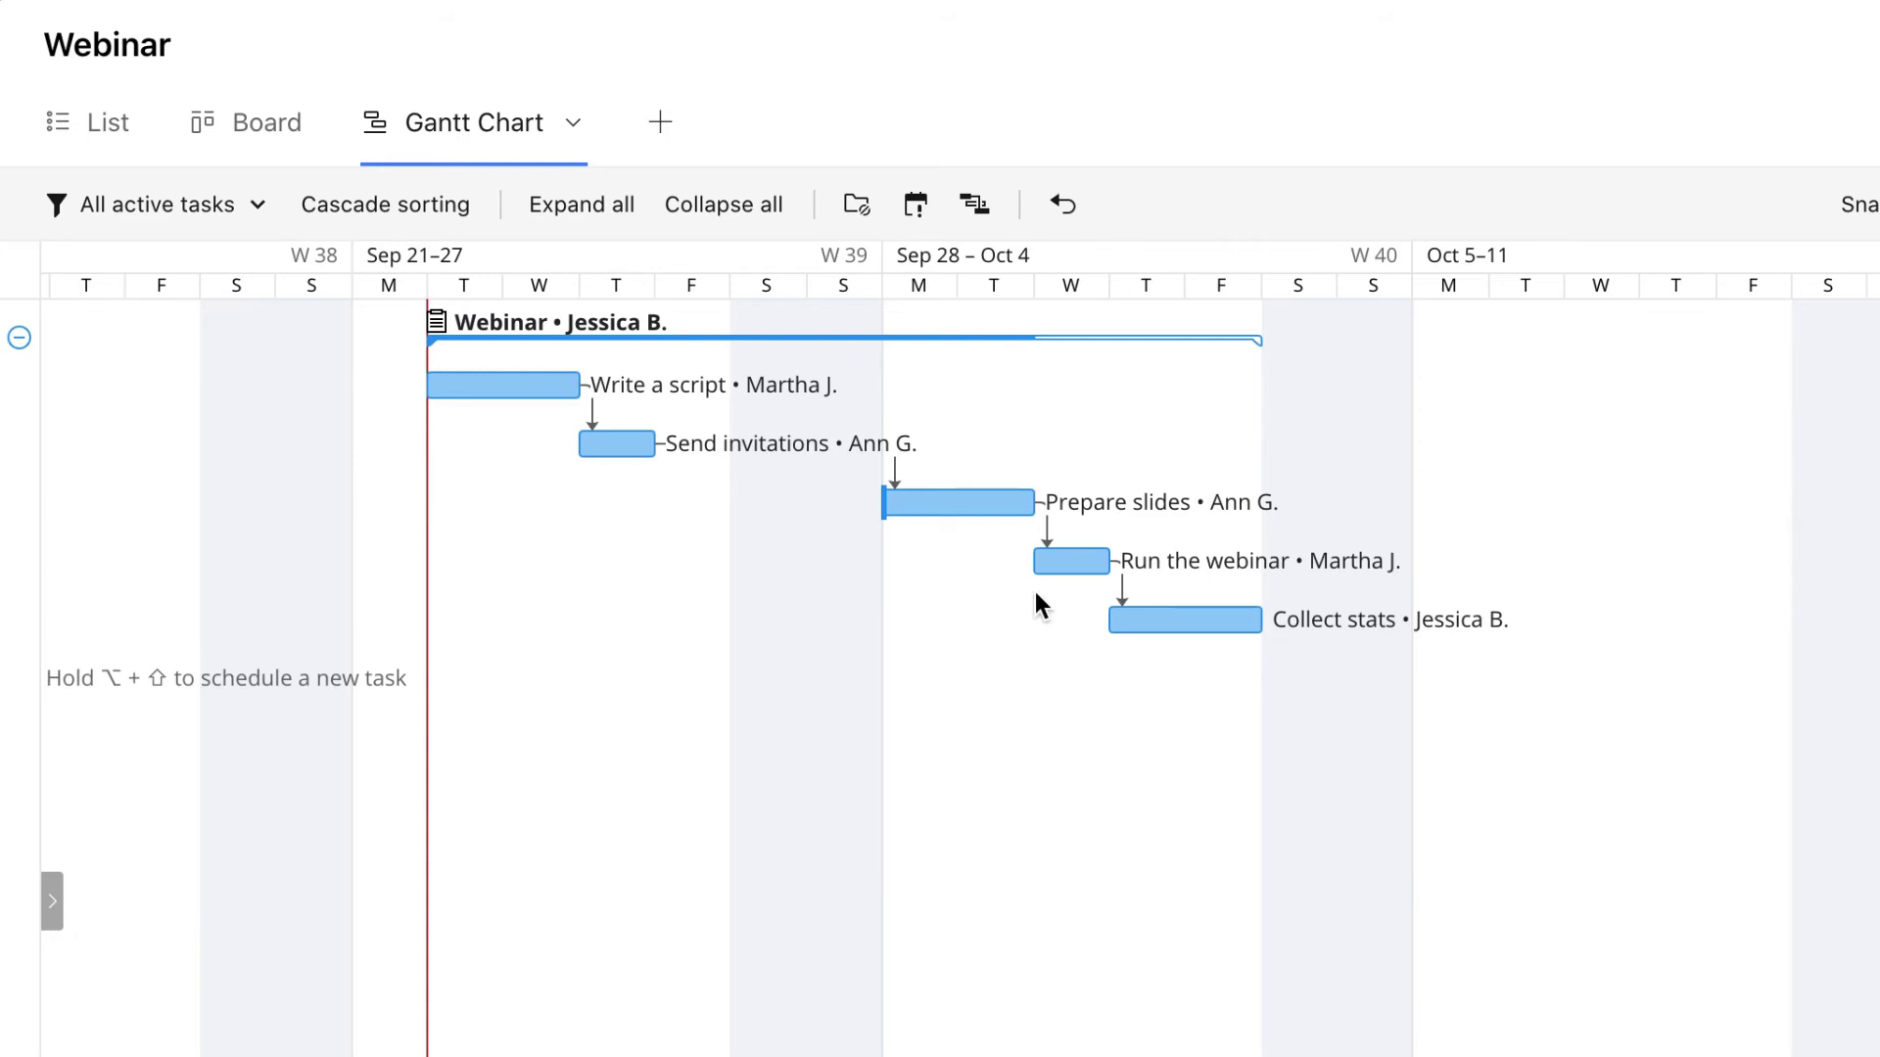
# Convert Run the webinar to a milestone and move Prepare slides to Sep 30–Oct 1
pyautogui.moveTo(1068, 566)
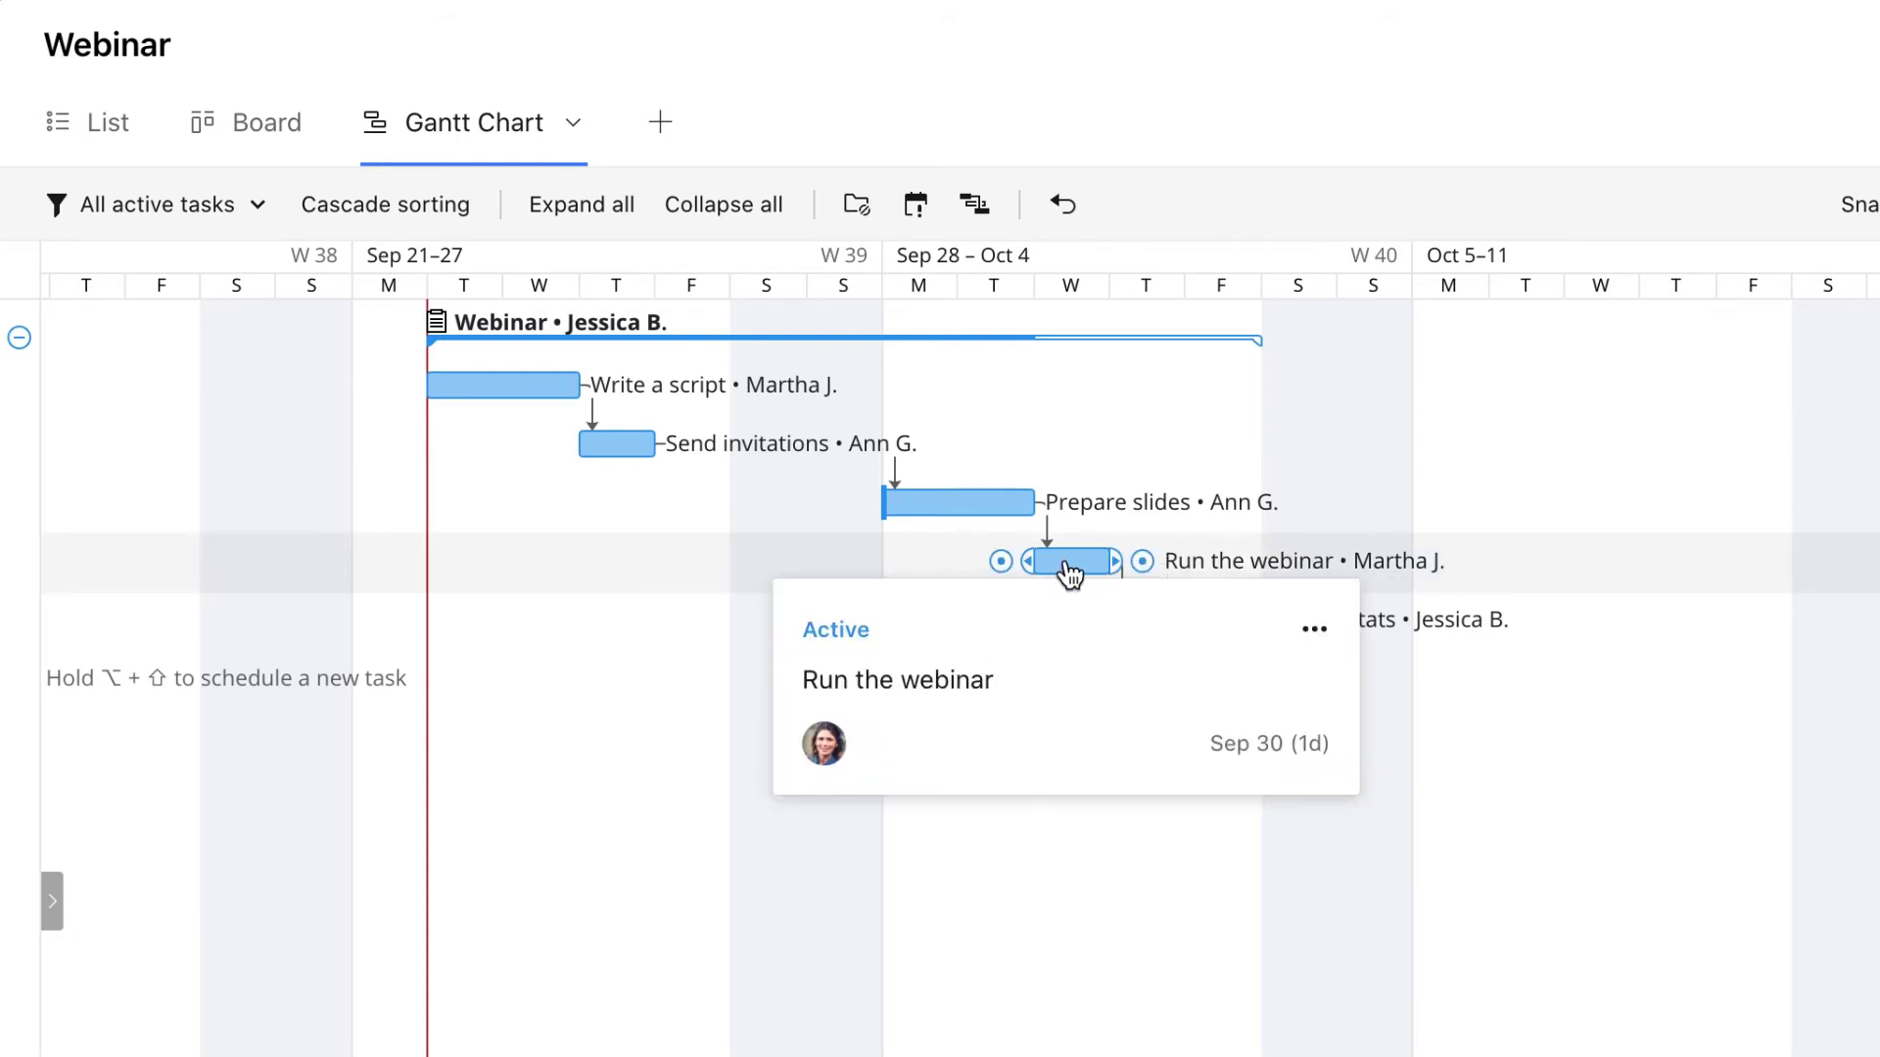
pyautogui.click(1315, 634)
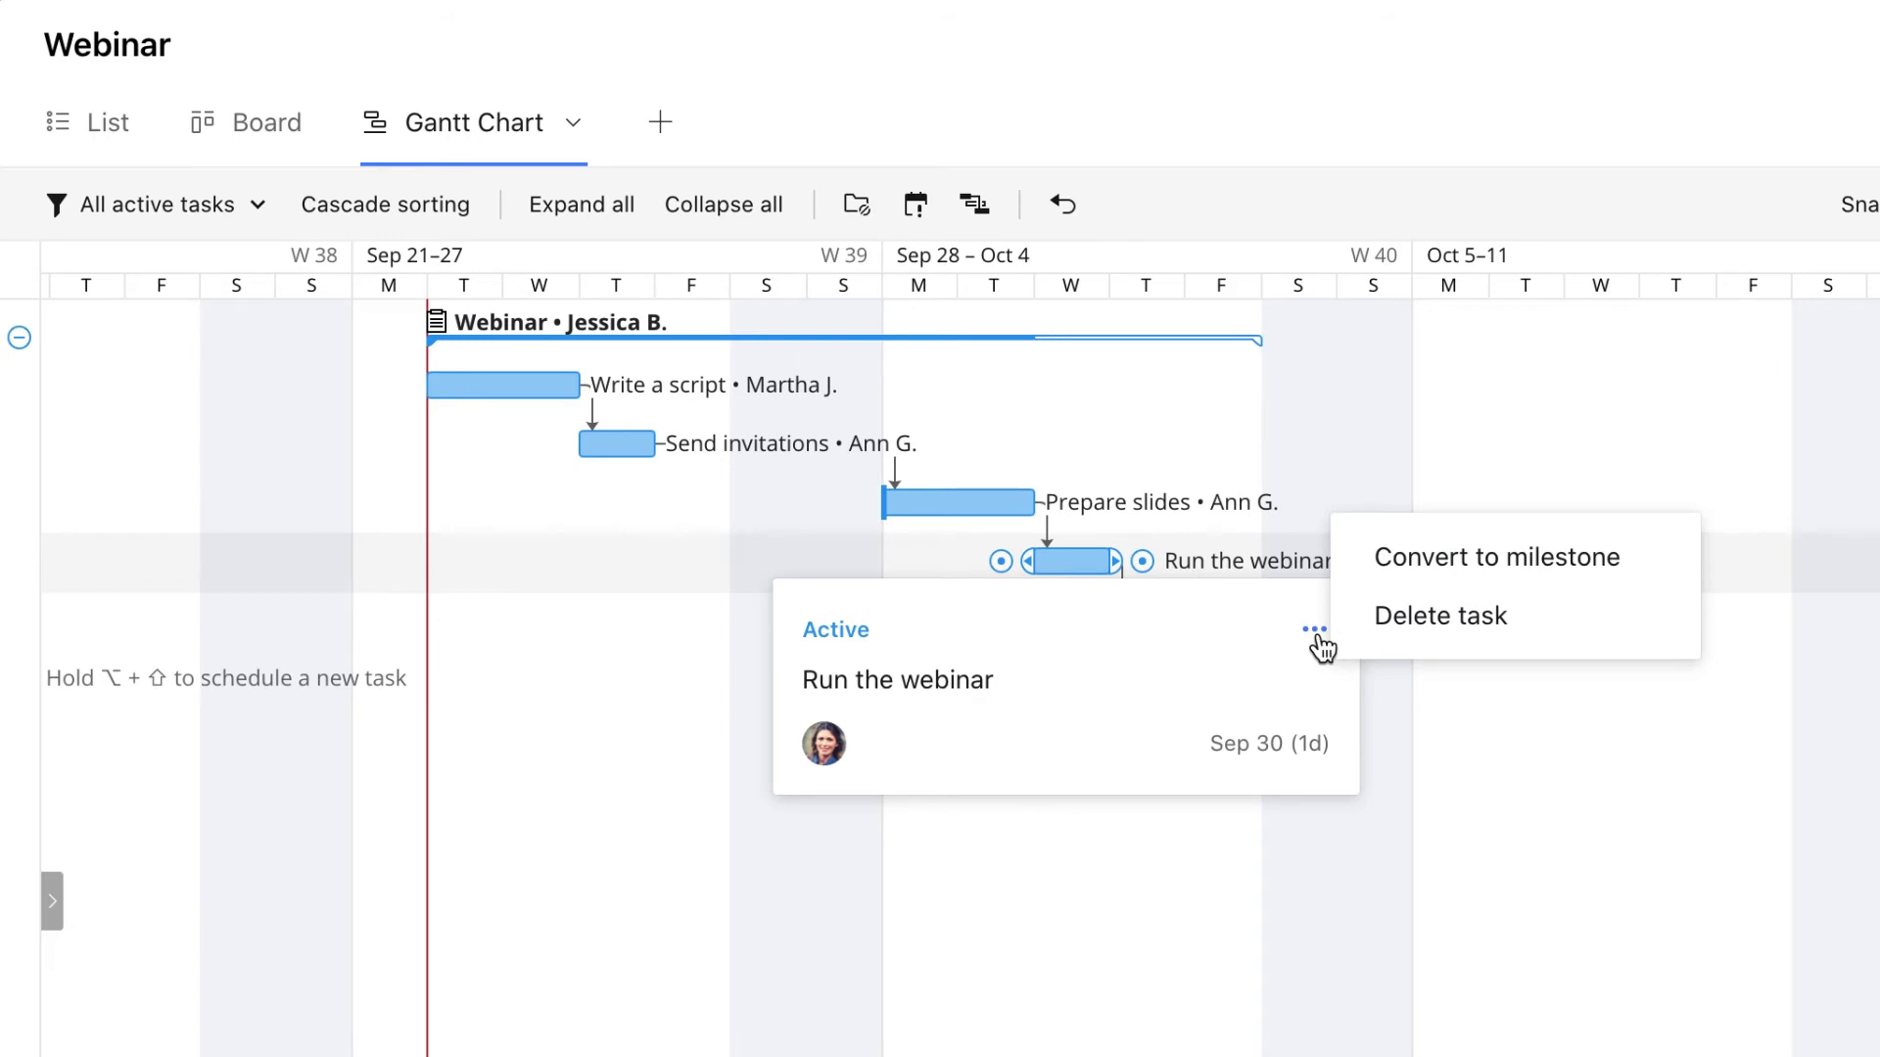
pyautogui.click(1359, 565)
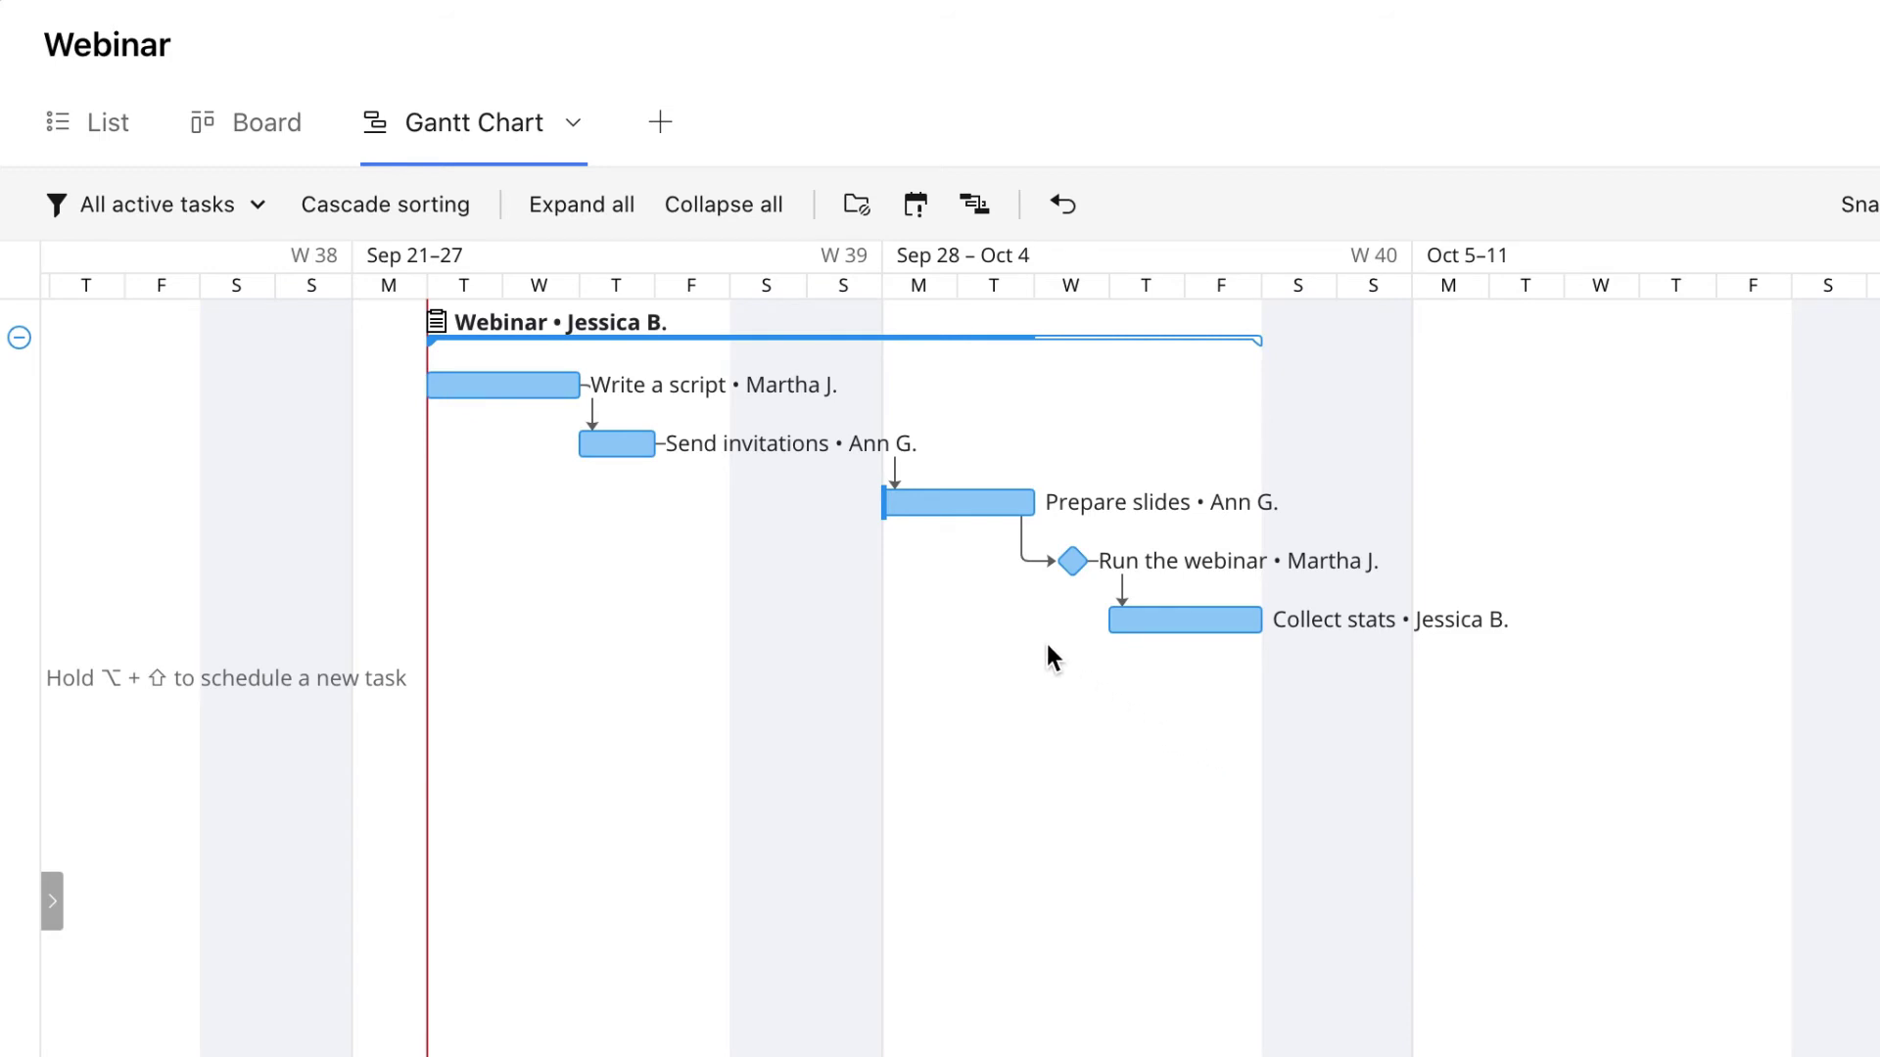
pyautogui.moveTo(944, 513); pyautogui.dragTo(1133, 511)
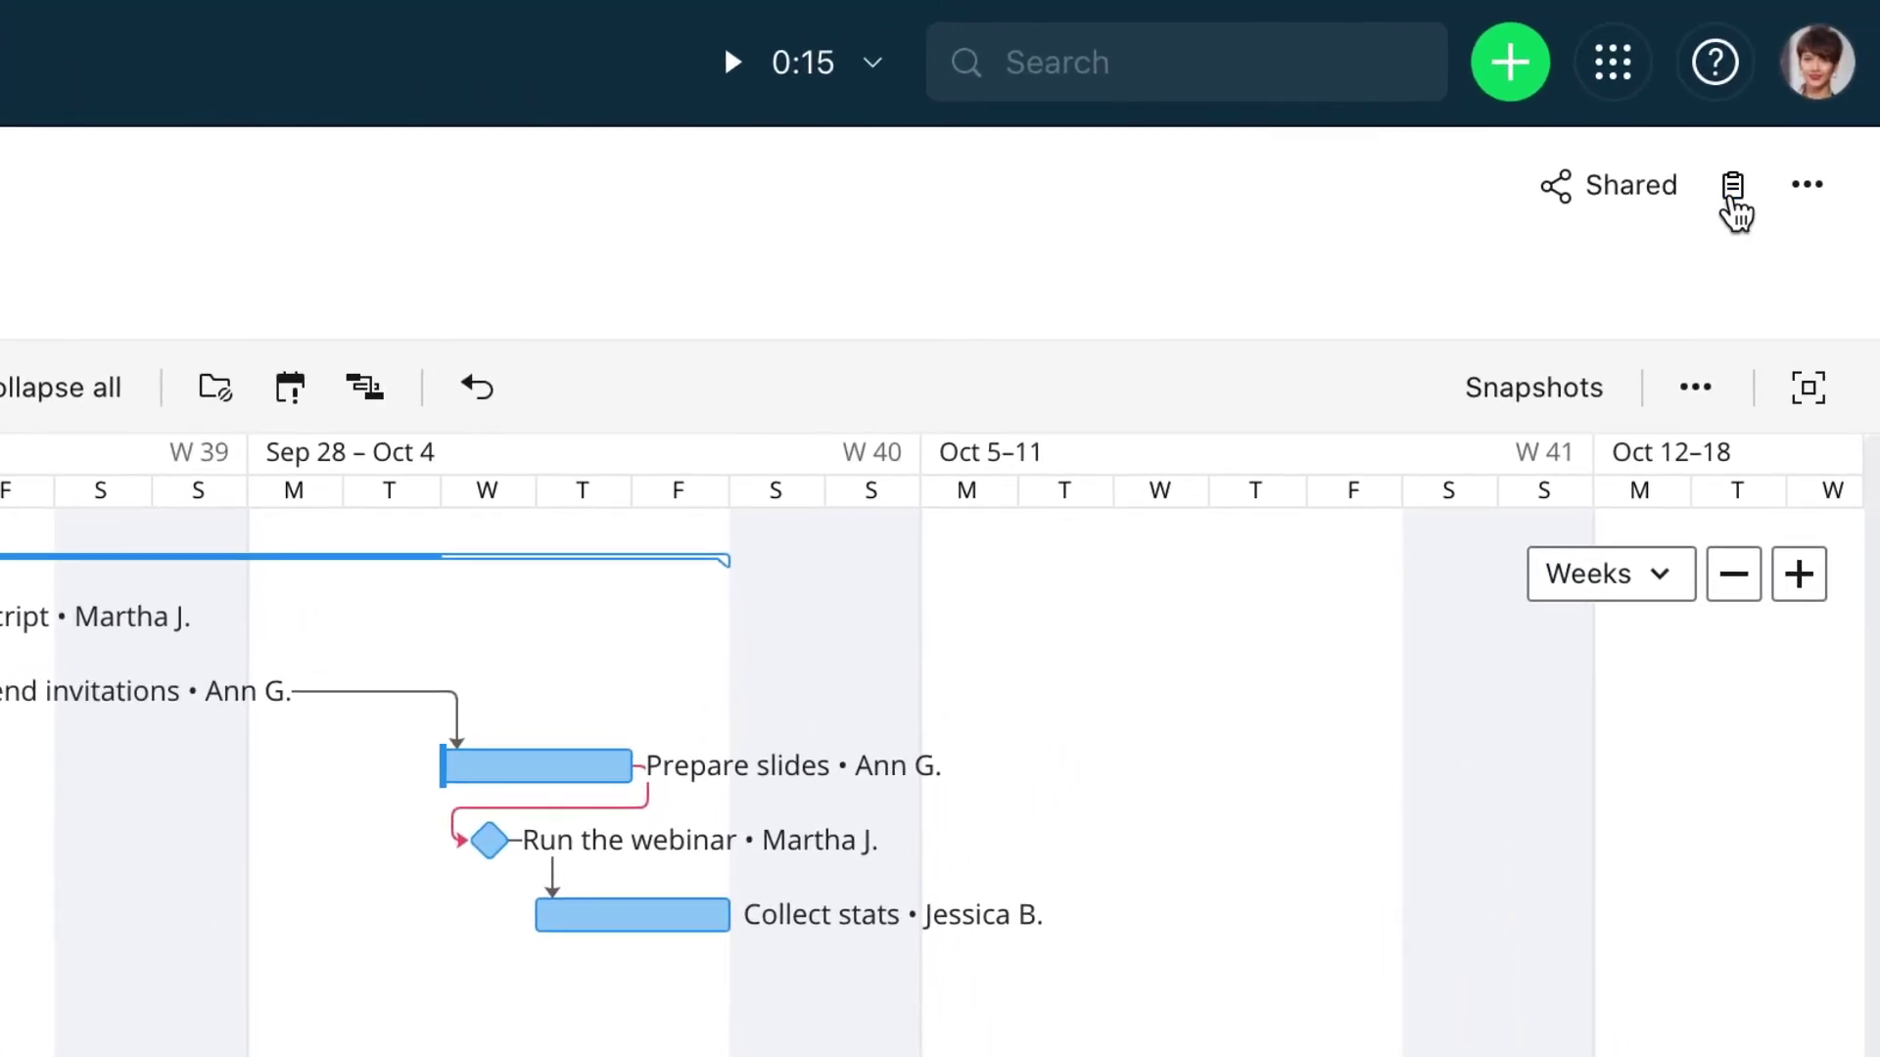
# Change the Webinar project status from Active to In Progress in its details panel
pyautogui.click(1758, 186)
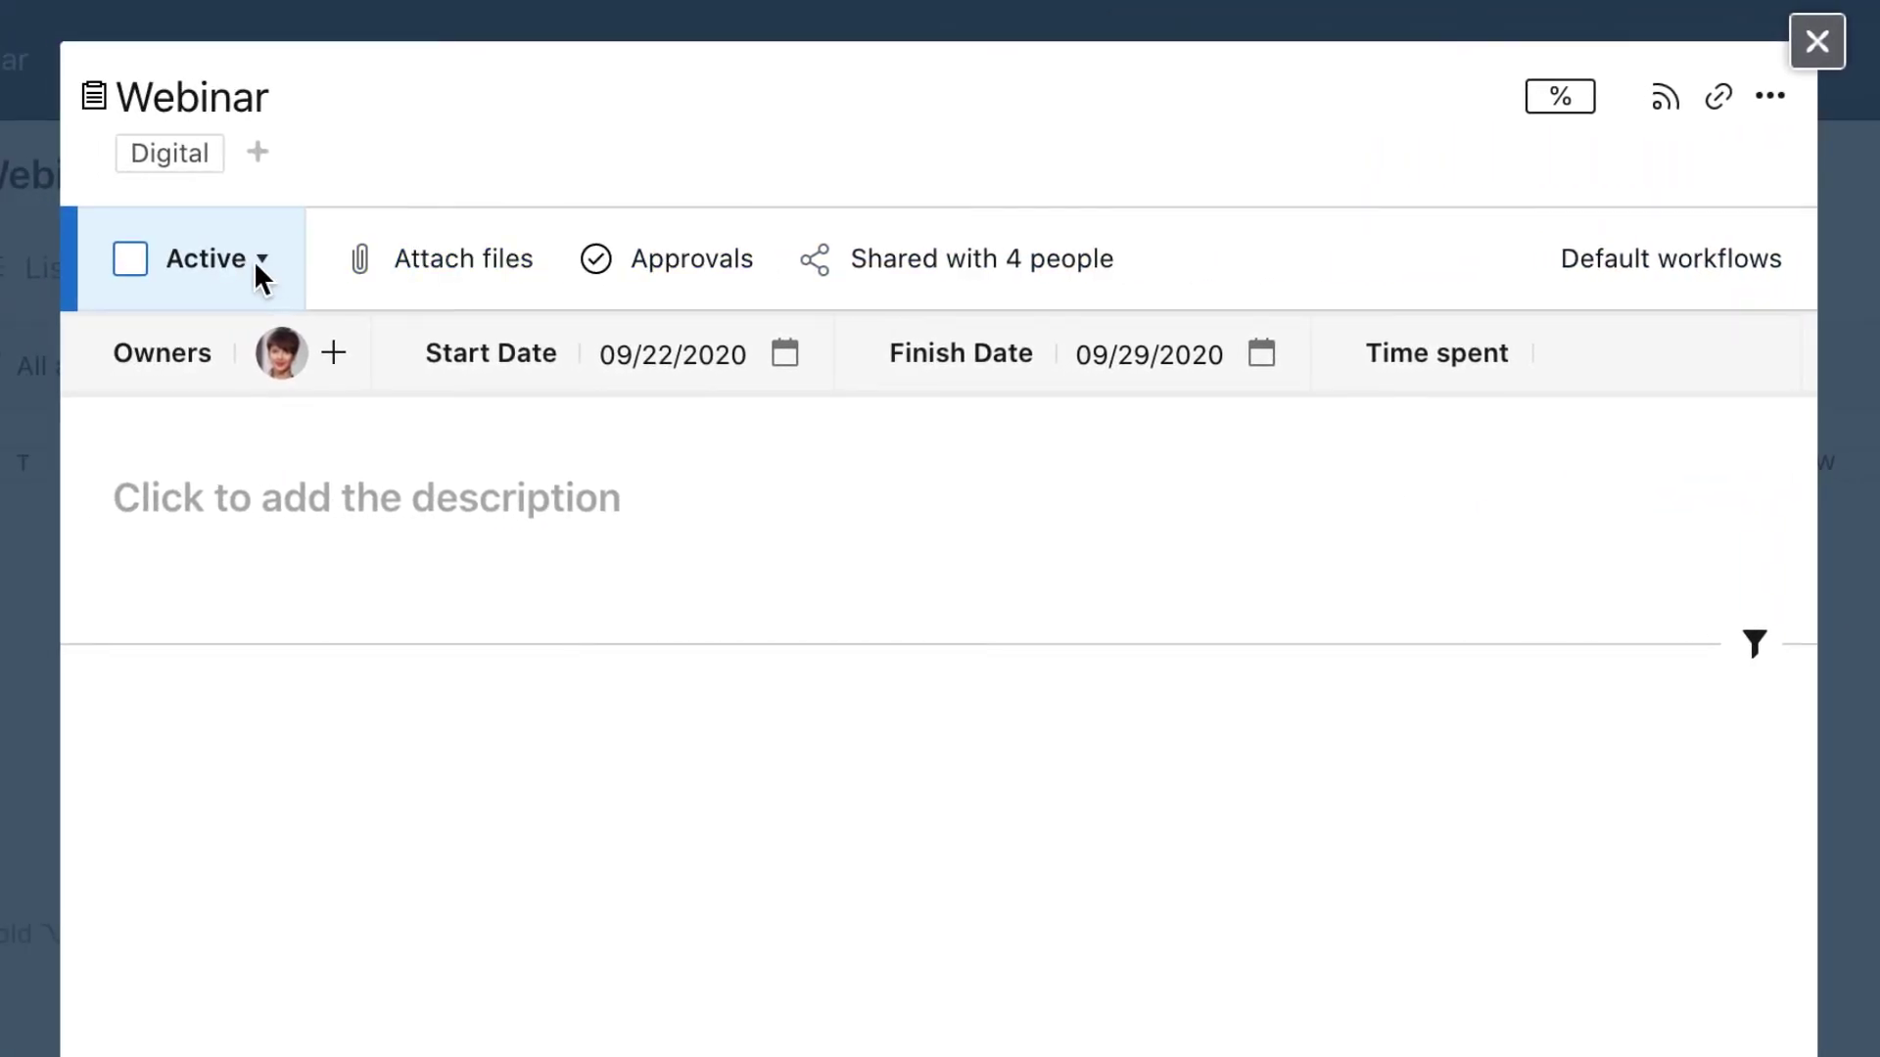
pyautogui.click(108, 262)
pyautogui.click(289, 537)
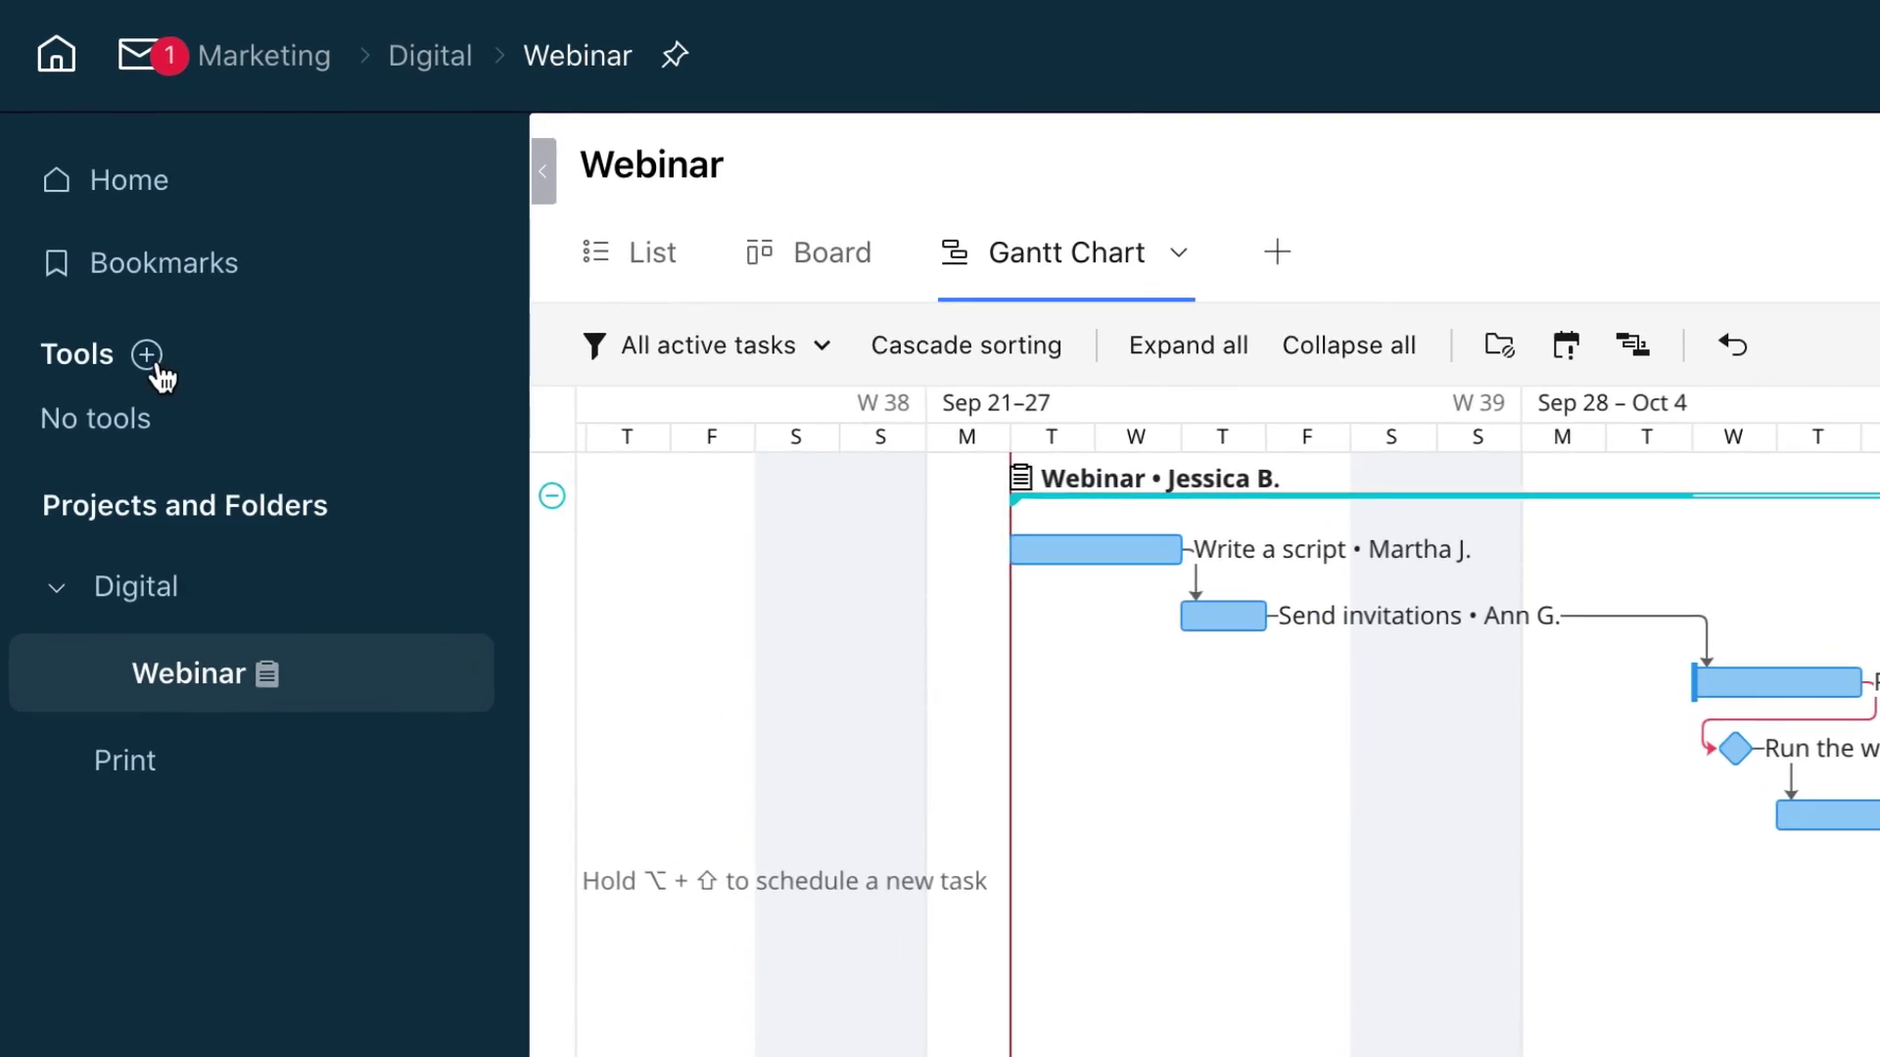
# Add a new dashboard under Tools named 'Team Dashboard'
pyautogui.click(147, 354)
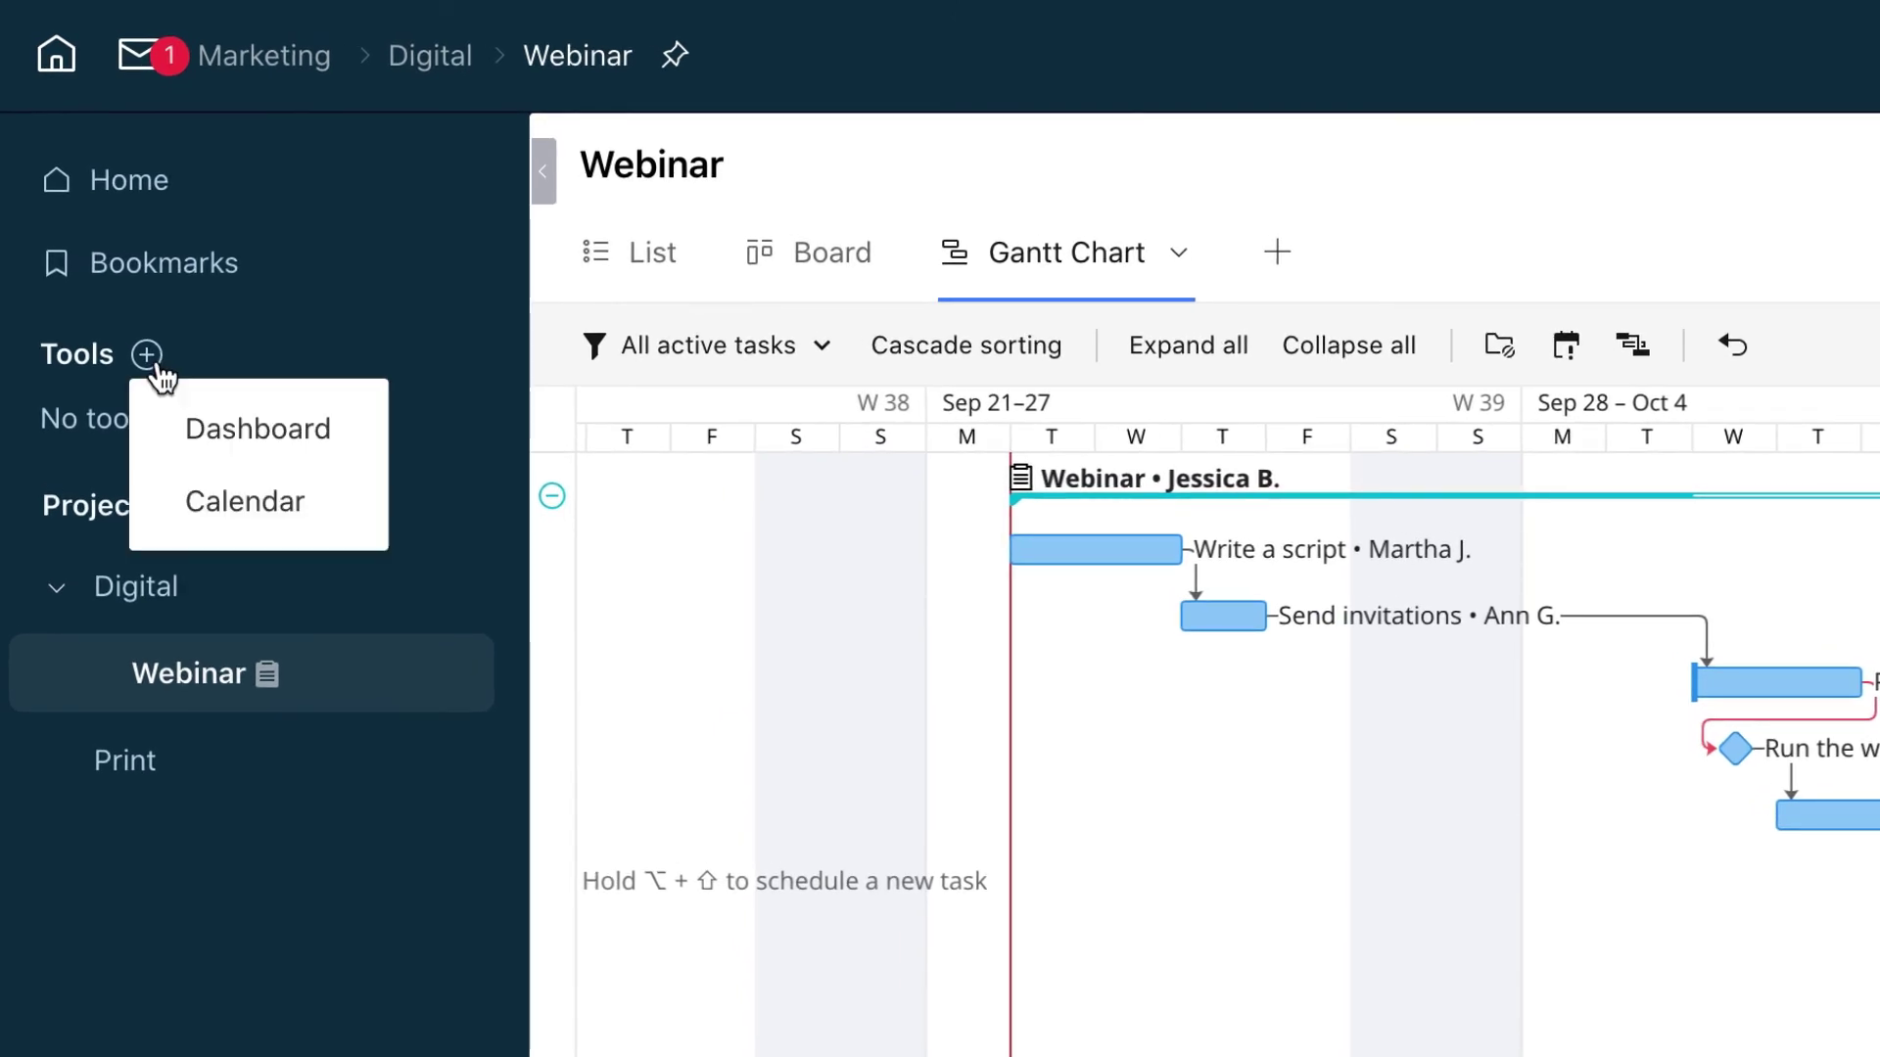
pyautogui.click(160, 431)
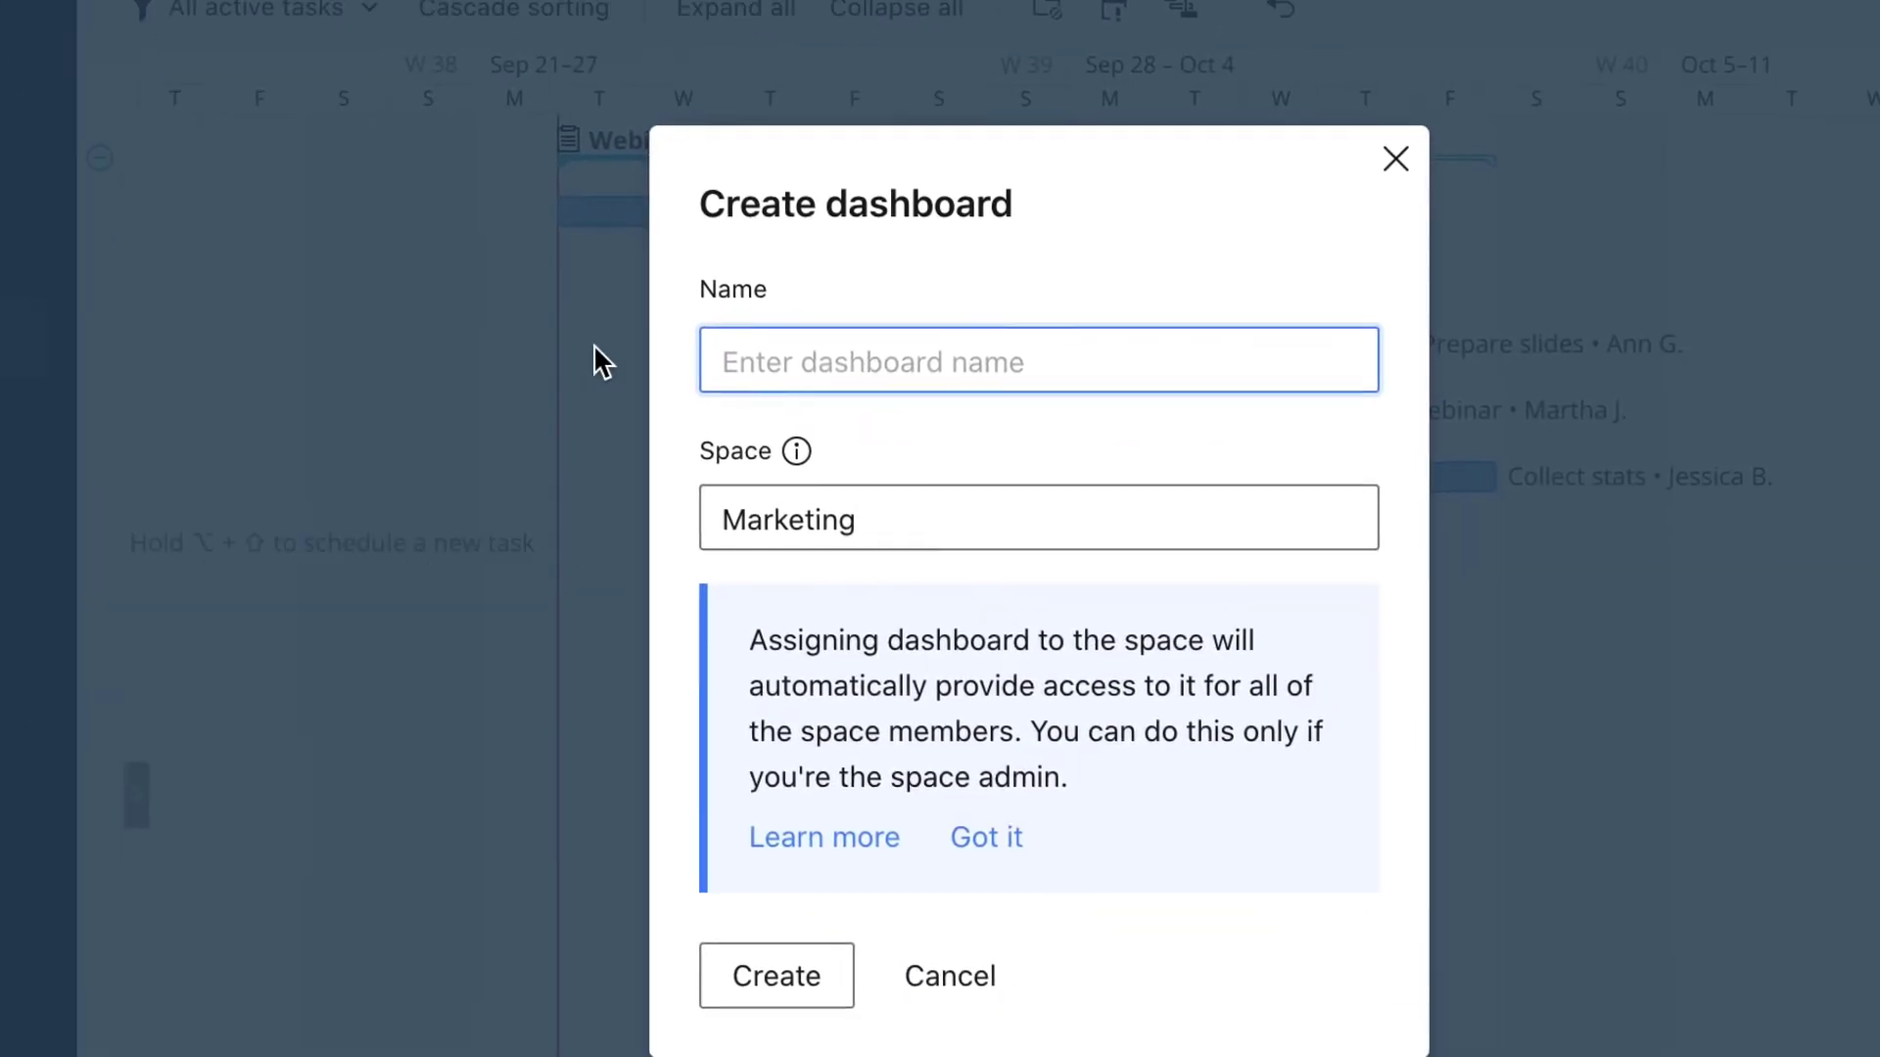
pyautogui.write('Team Dashboard')
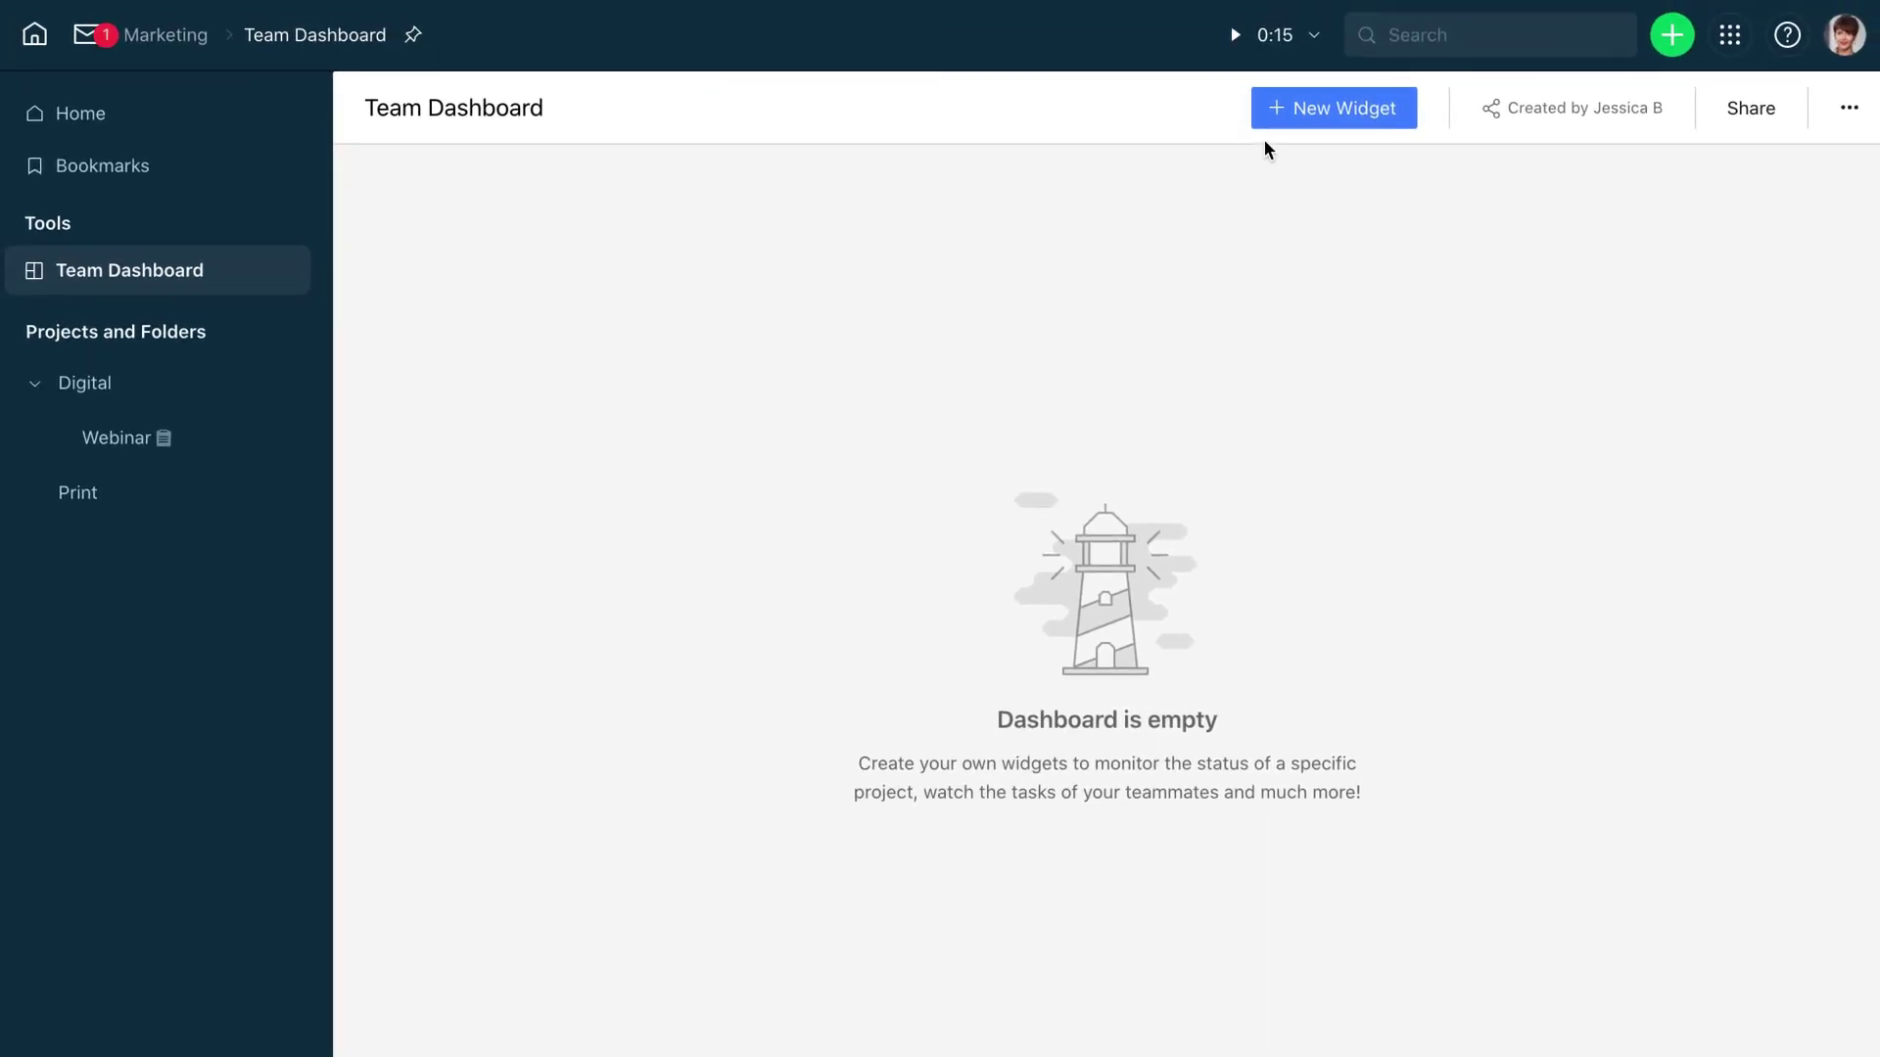
# Add an Active Tasks by Assignee widget for one teammate, limited to Marketing tasks
pyautogui.click(1271, 115)
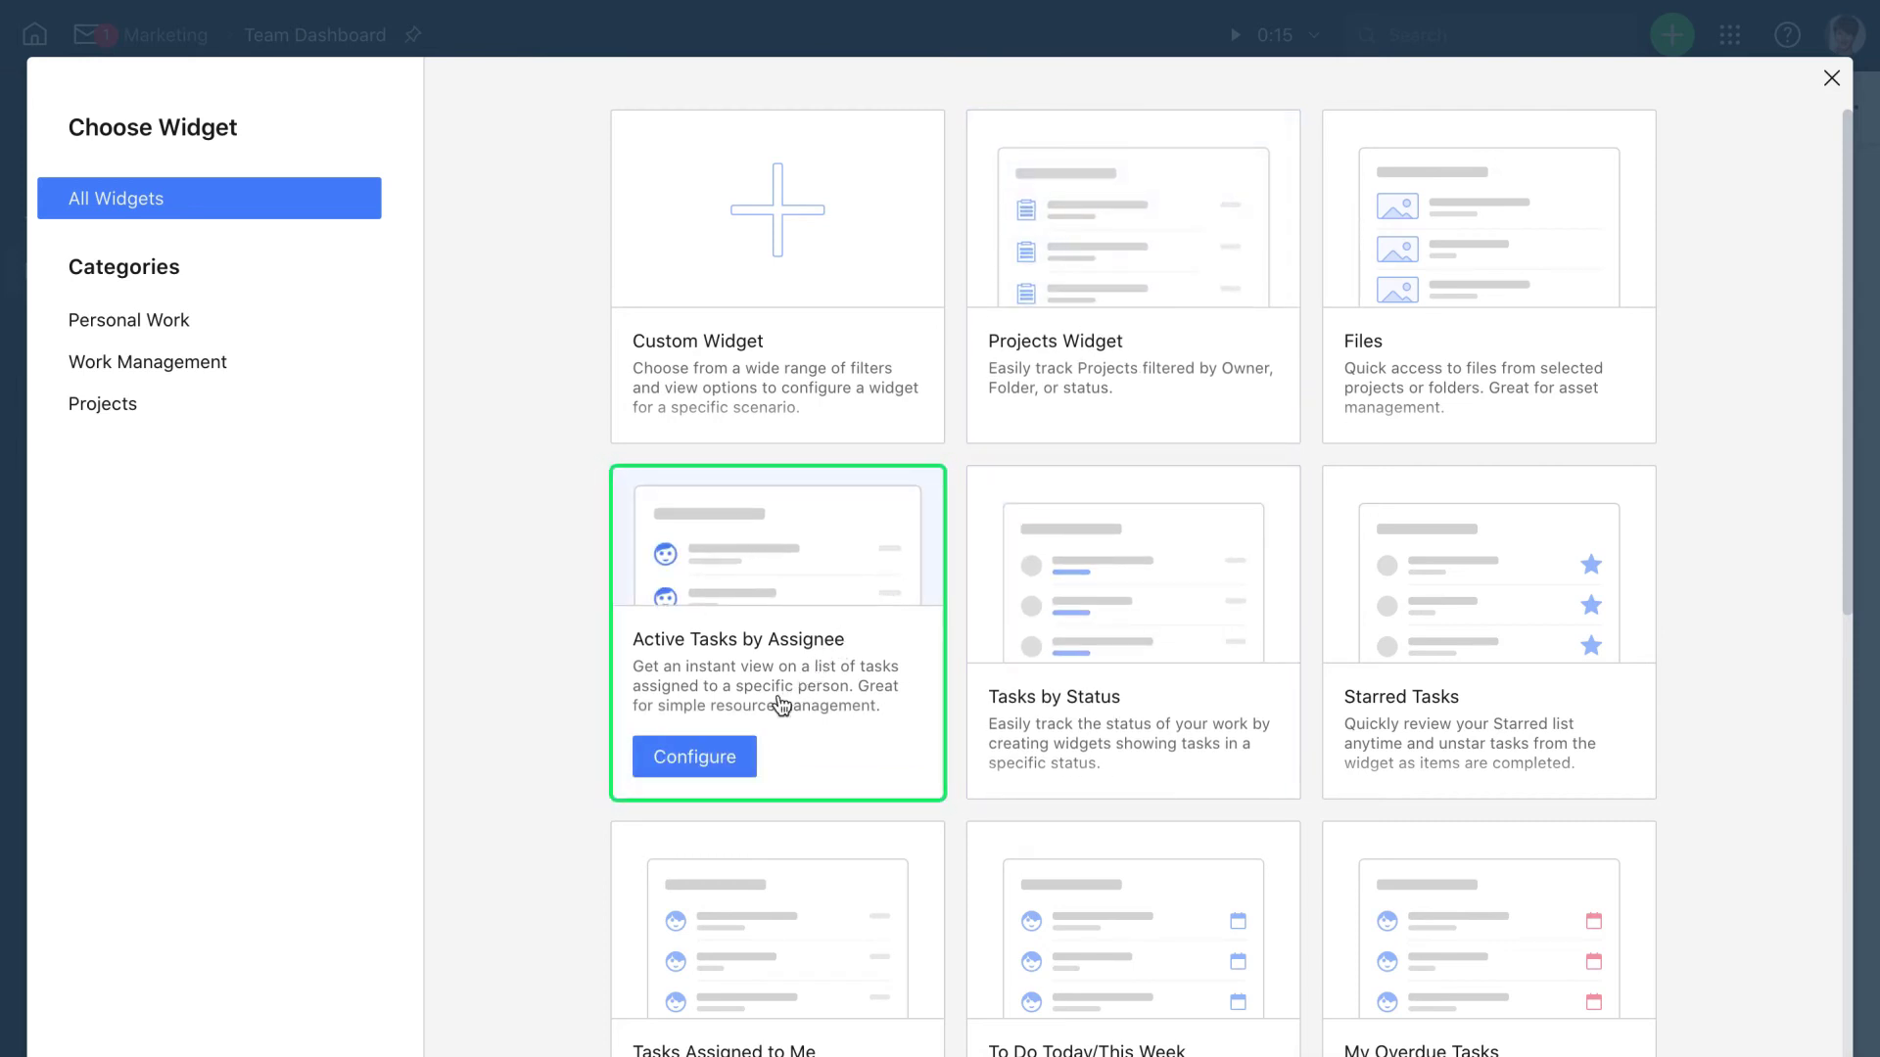
pyautogui.click(739, 755)
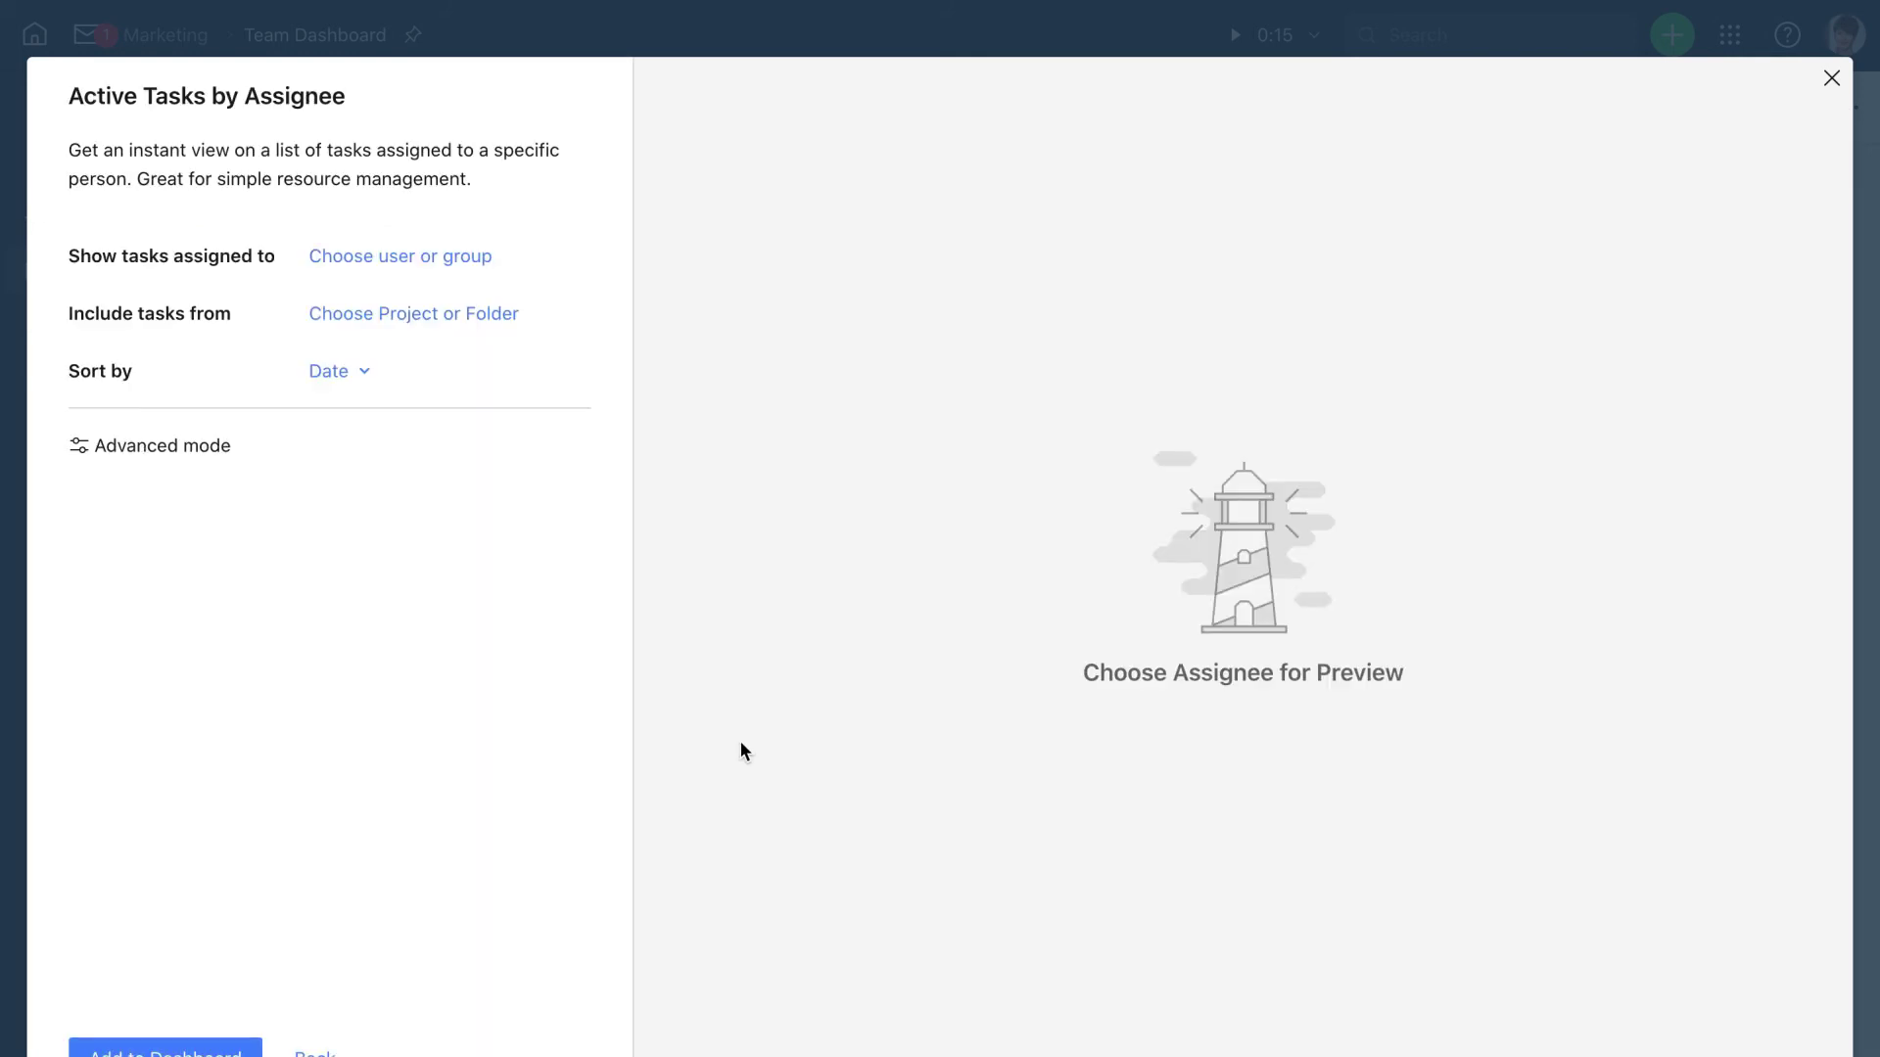
pyautogui.click(376, 261)
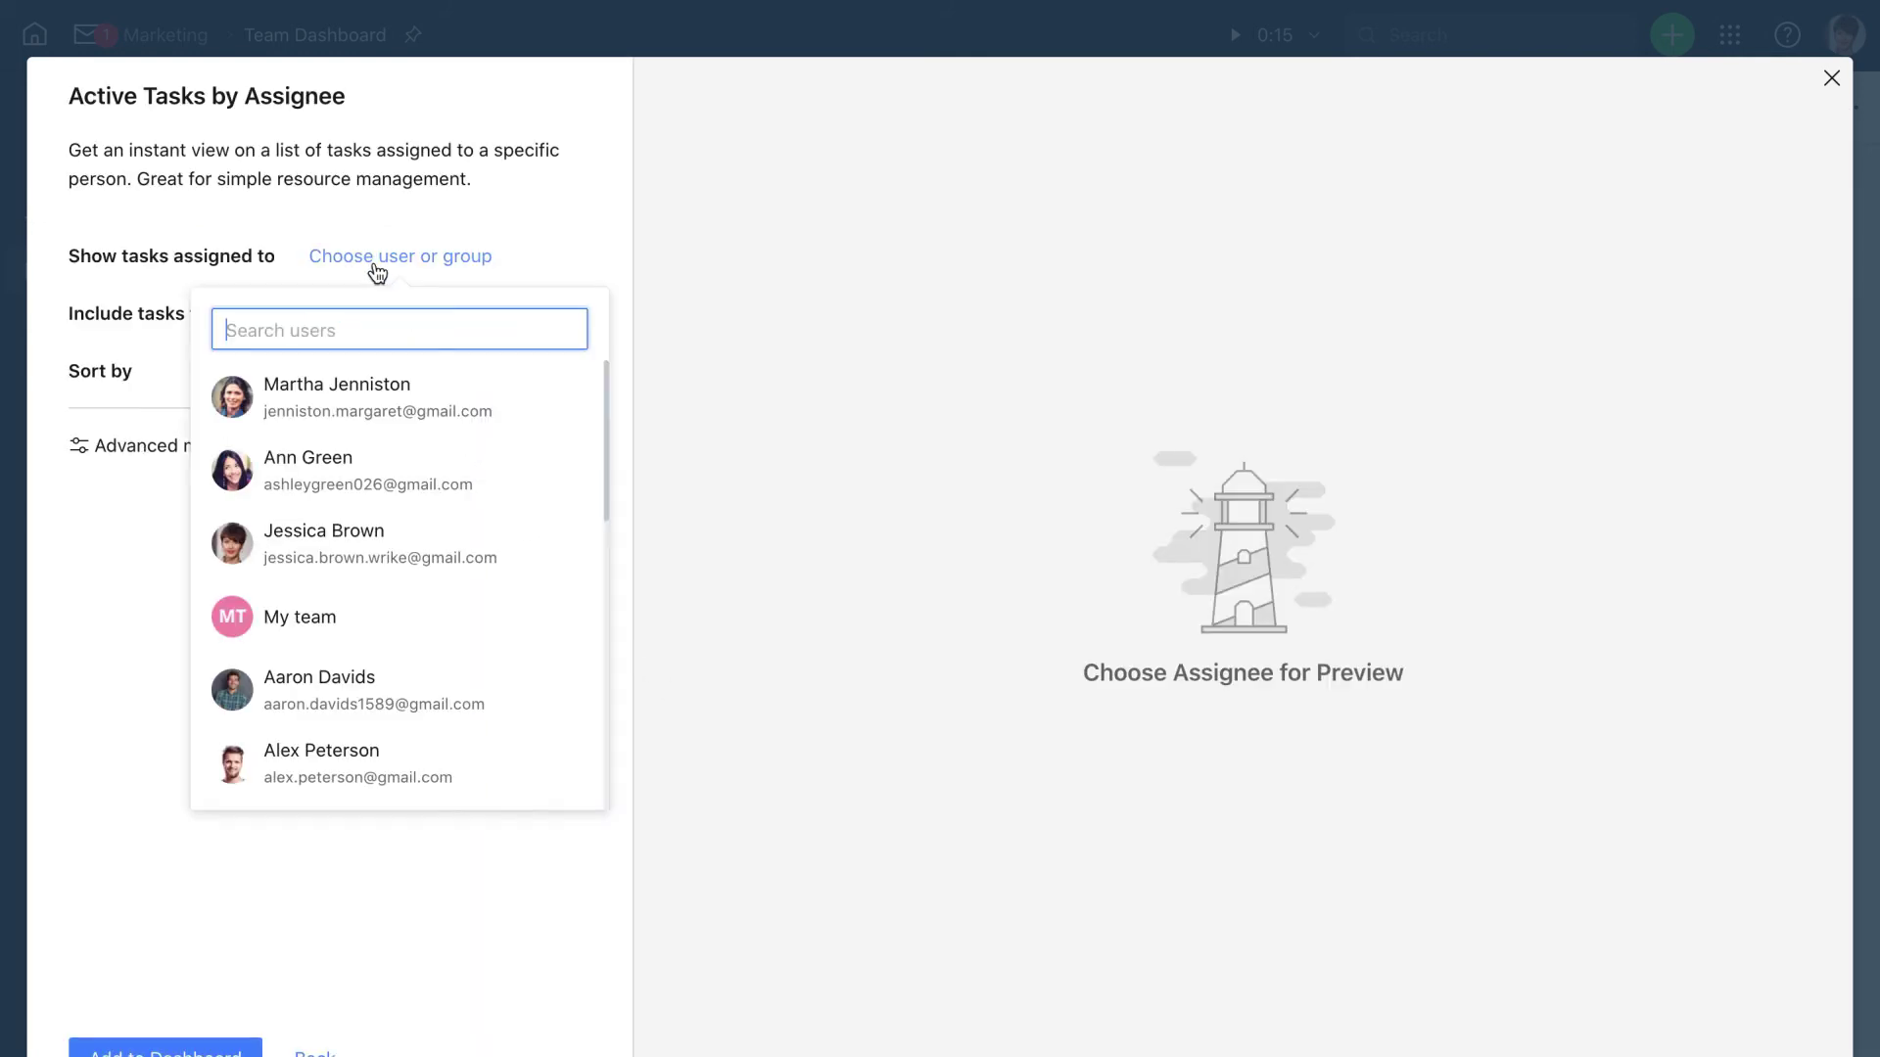
pyautogui.click(376, 382)
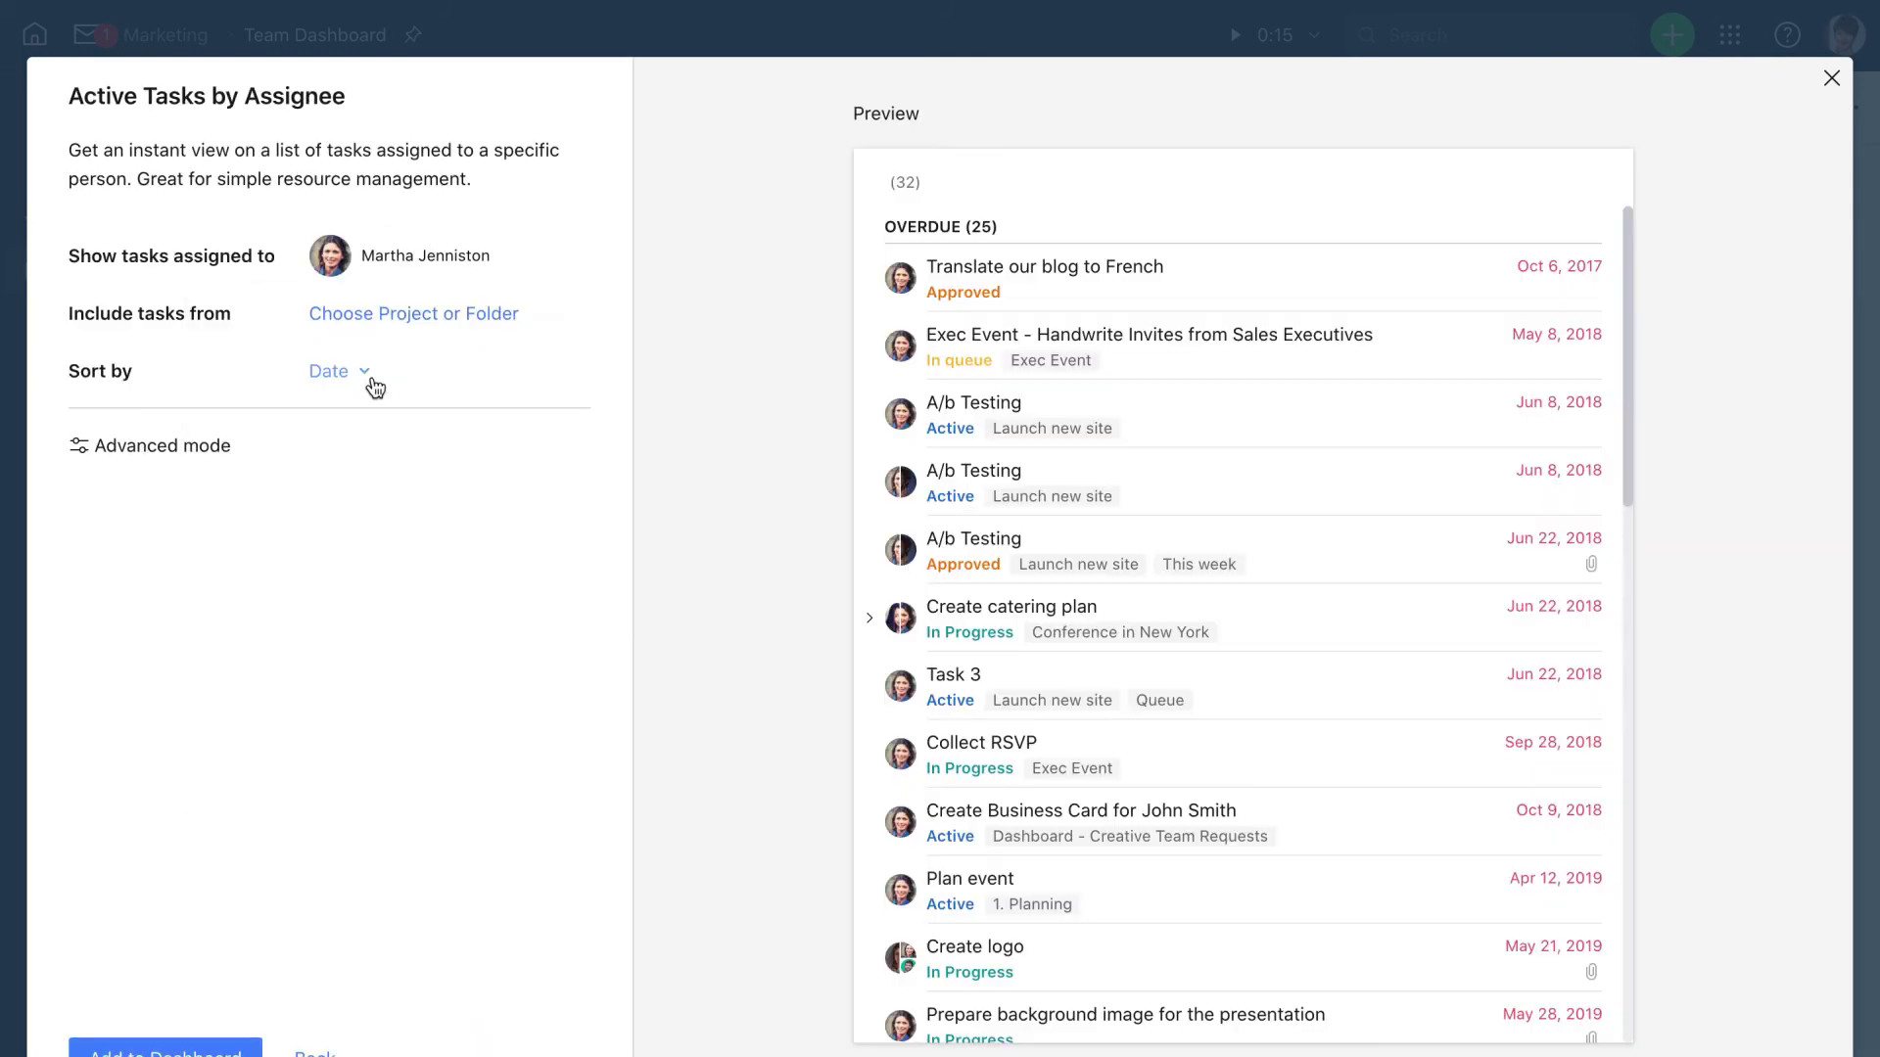
pyautogui.click(380, 314)
pyautogui.click(402, 661)
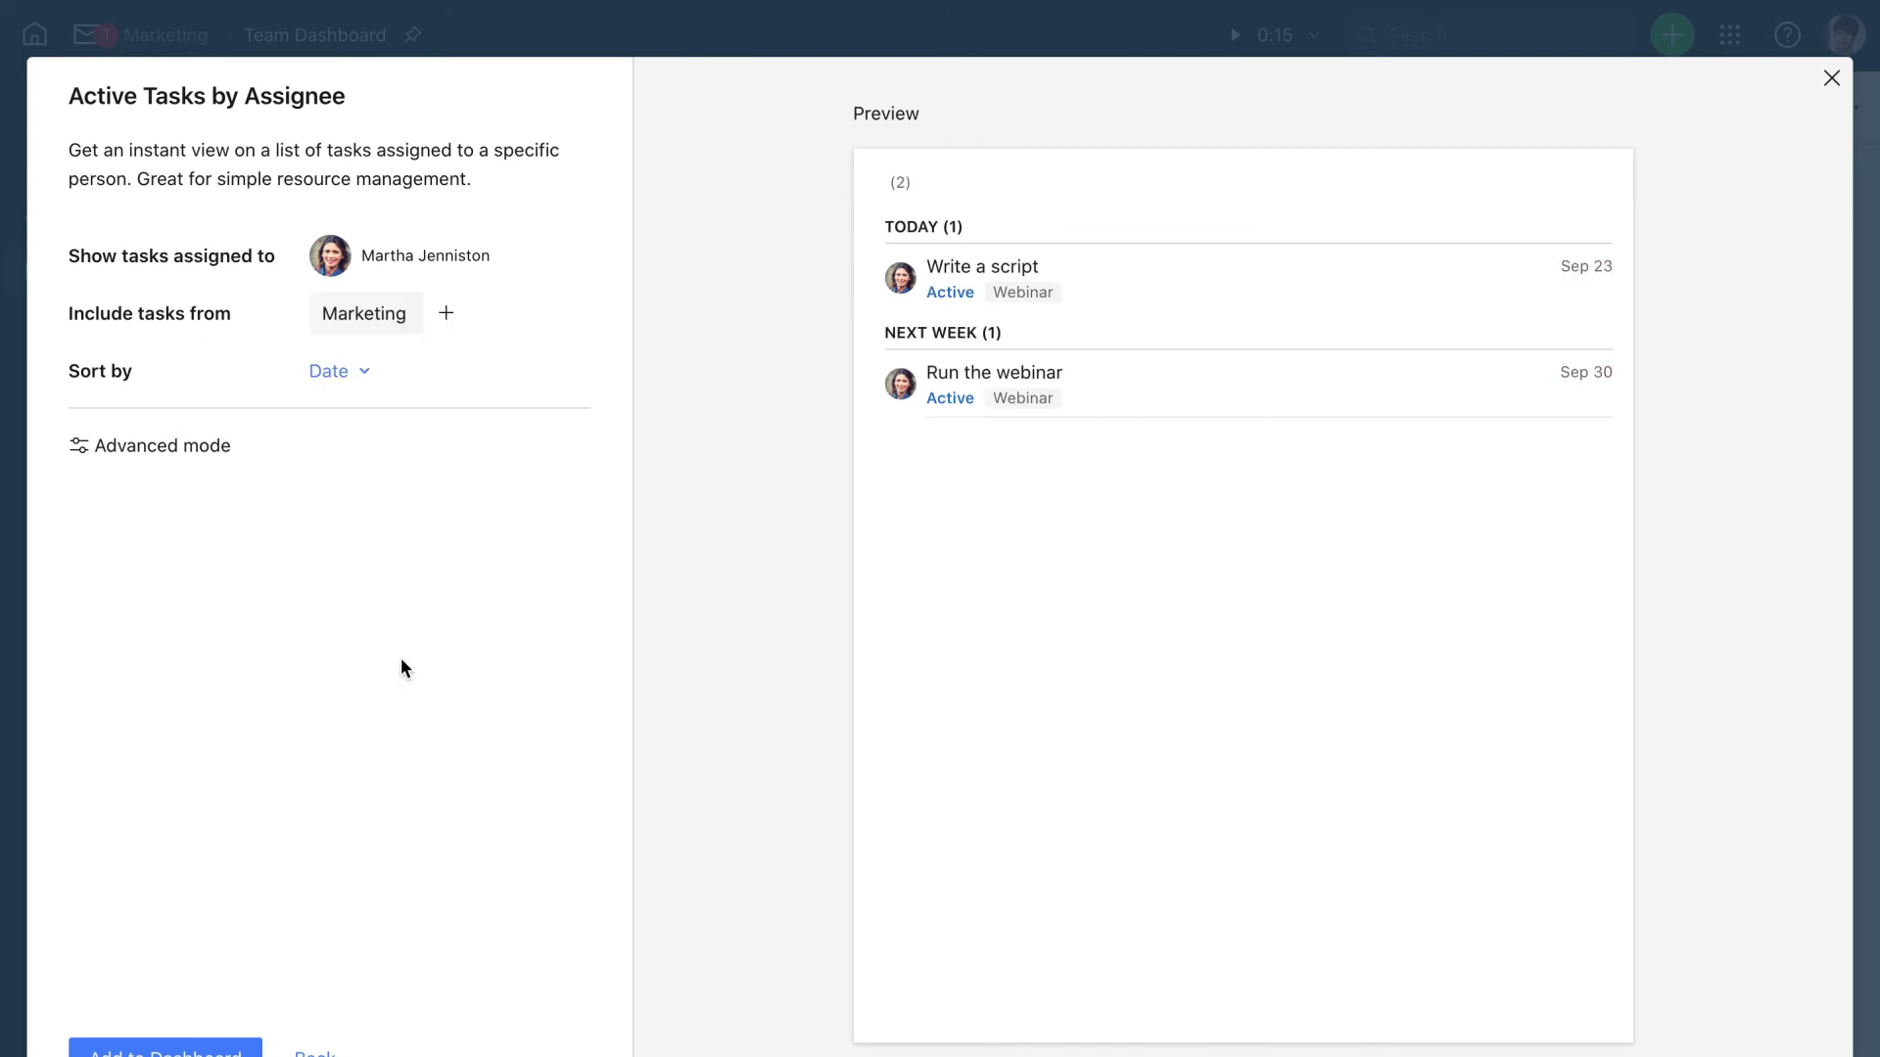
pyautogui.click(233, 954)
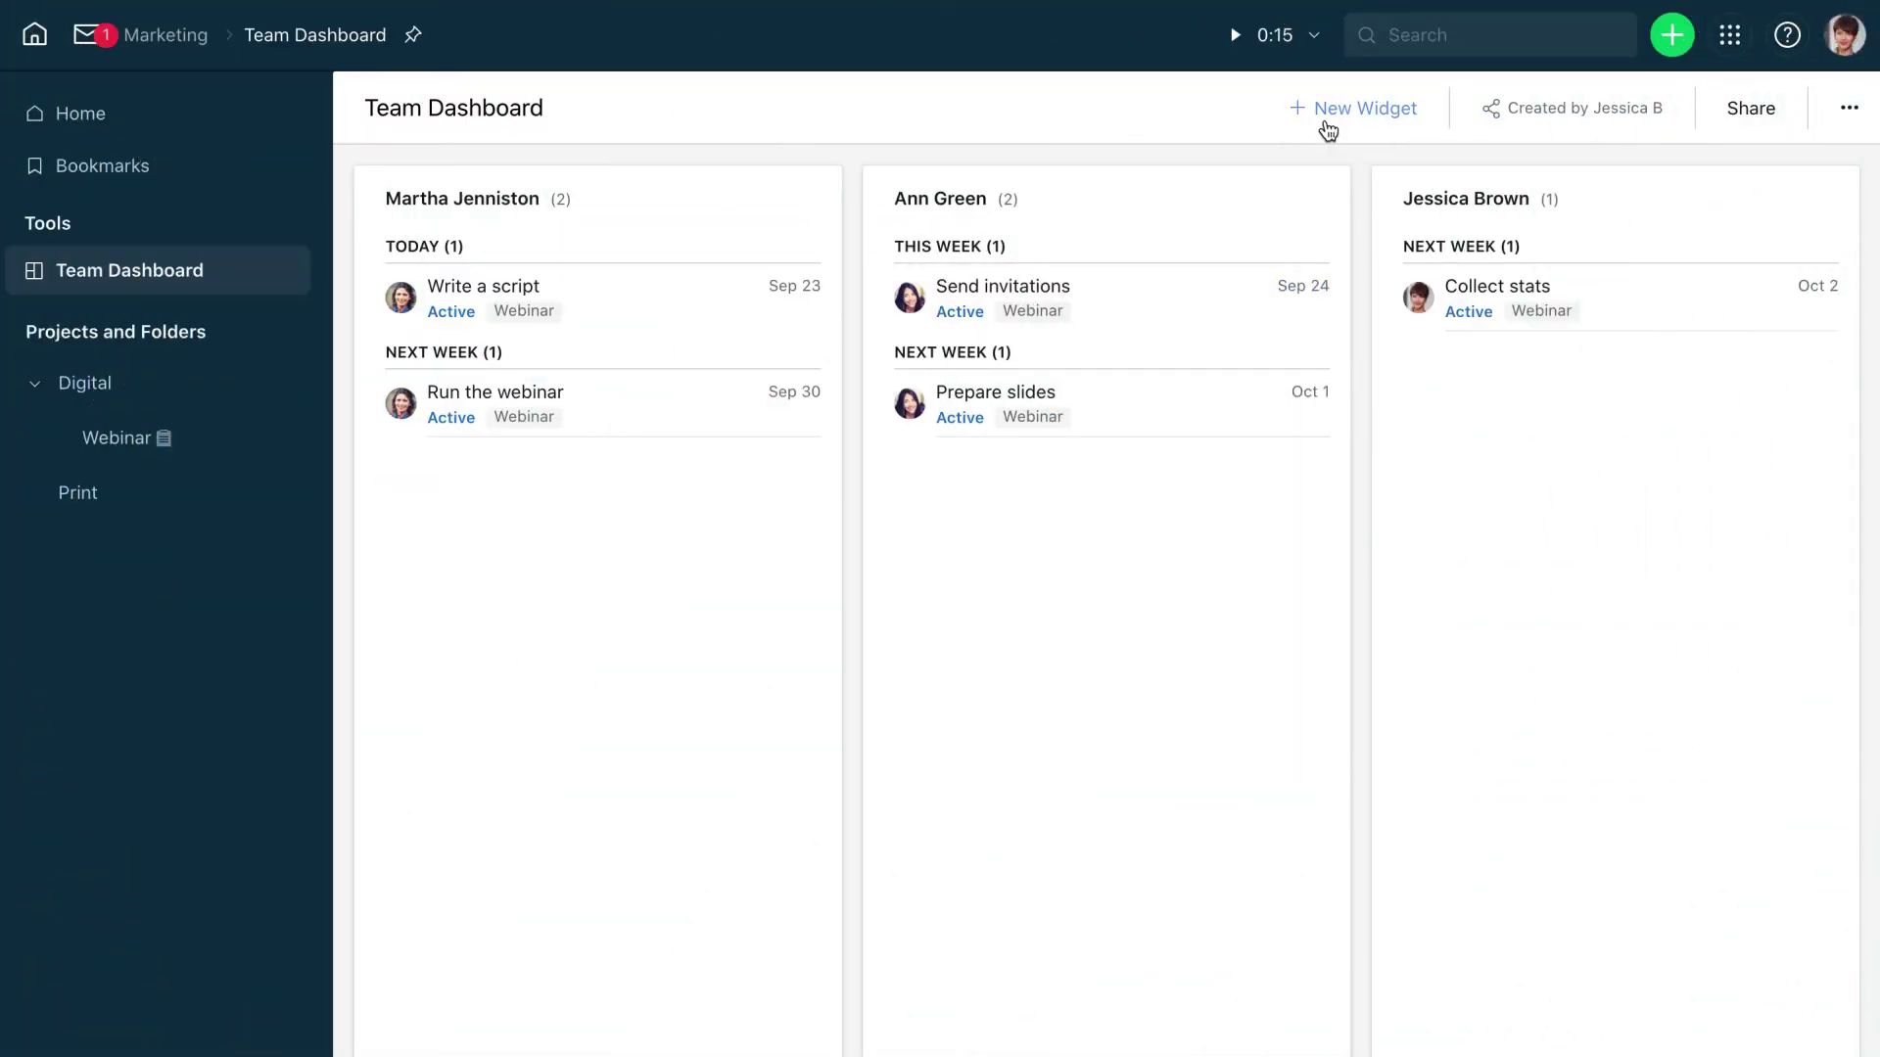
# Add a custom 'Unassigned Tasks' widget covering Marketing and its subfolders, filtered to Assignee Unassigned
pyautogui.click(1327, 127)
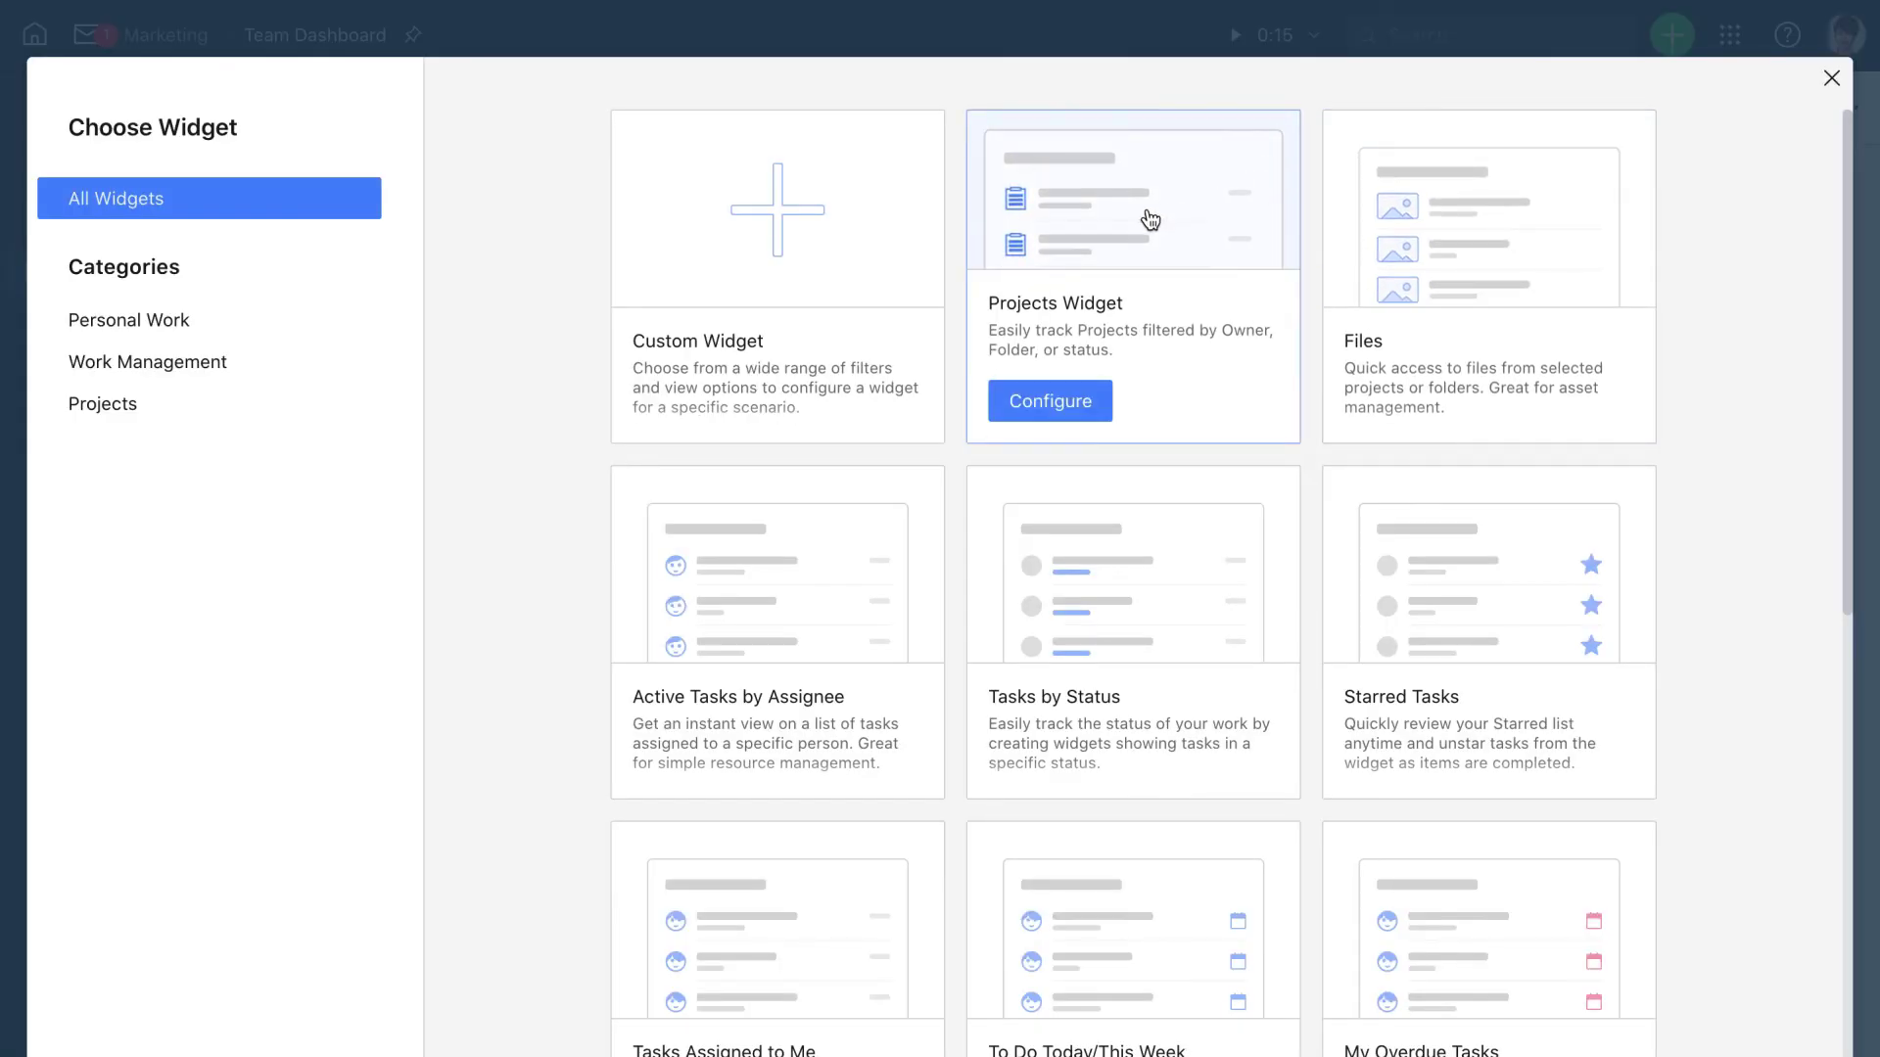
pyautogui.click(886, 259)
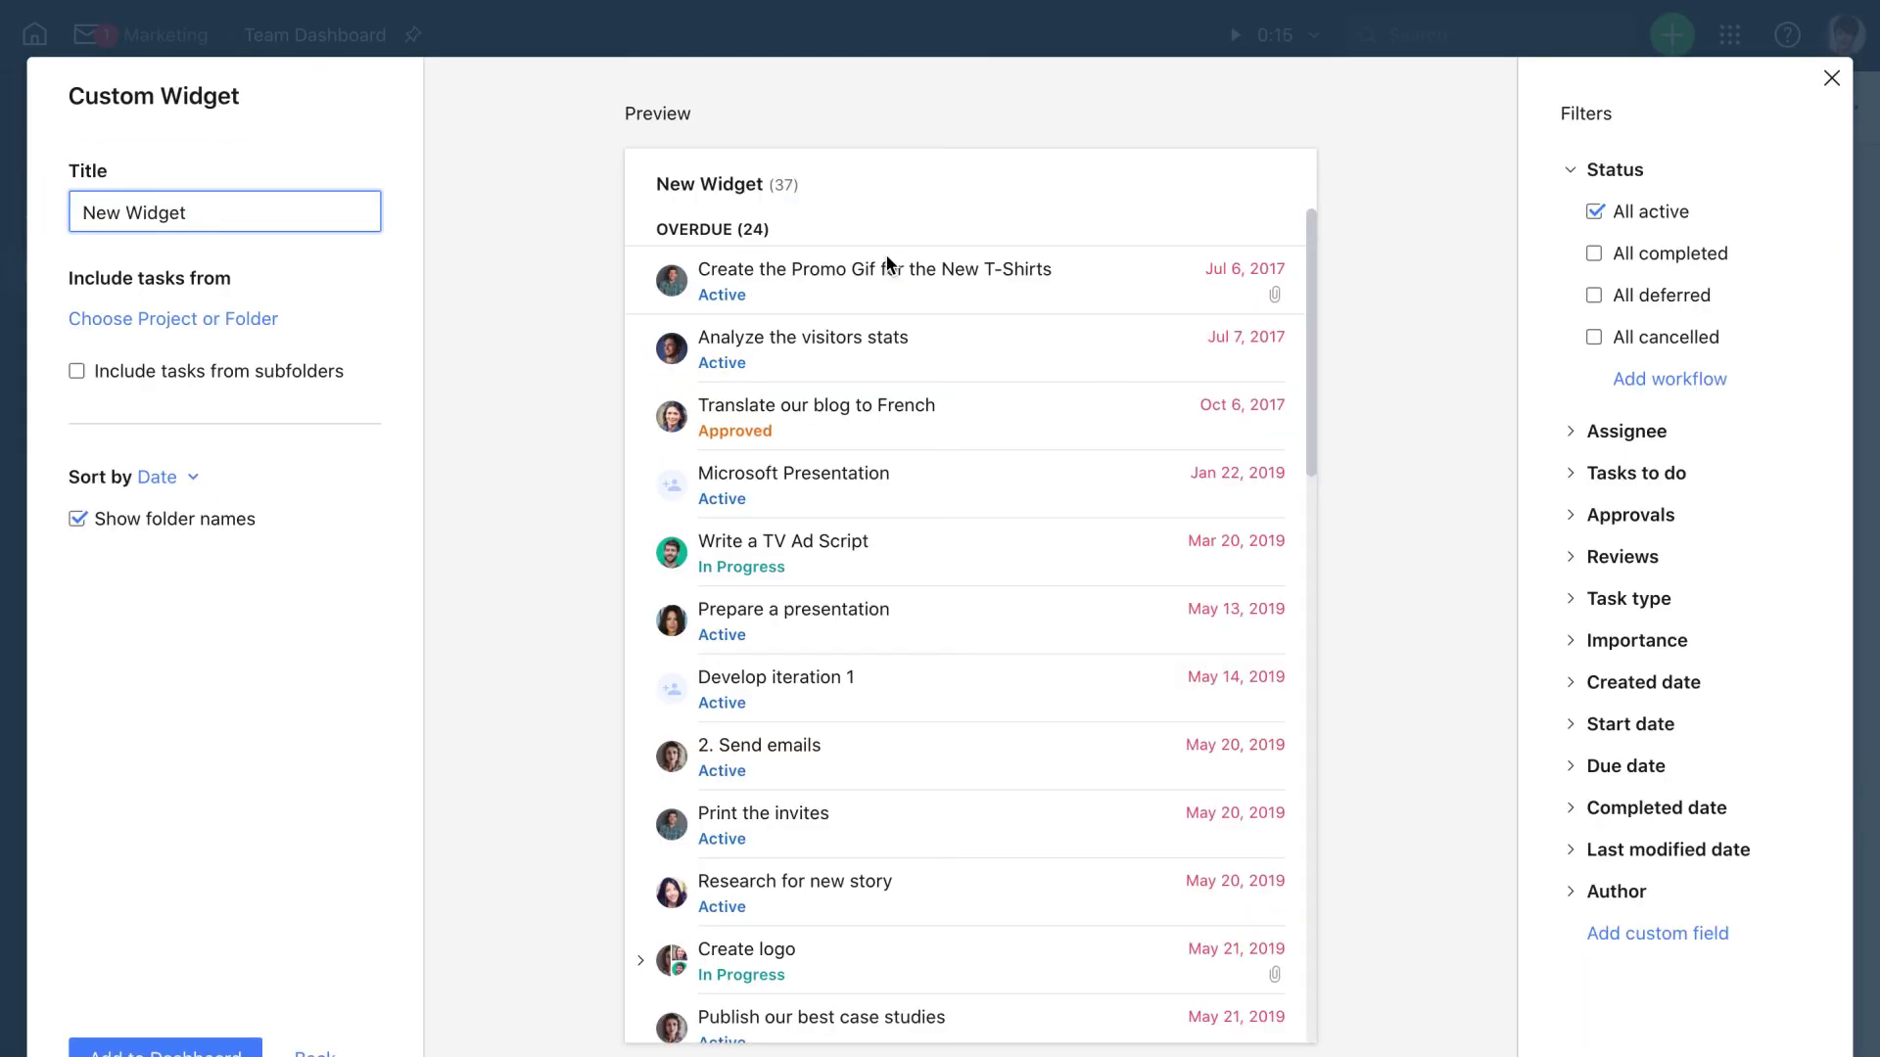
pyautogui.moveTo(336, 208); pyautogui.dragTo(74, 210)
pyautogui.write('U')
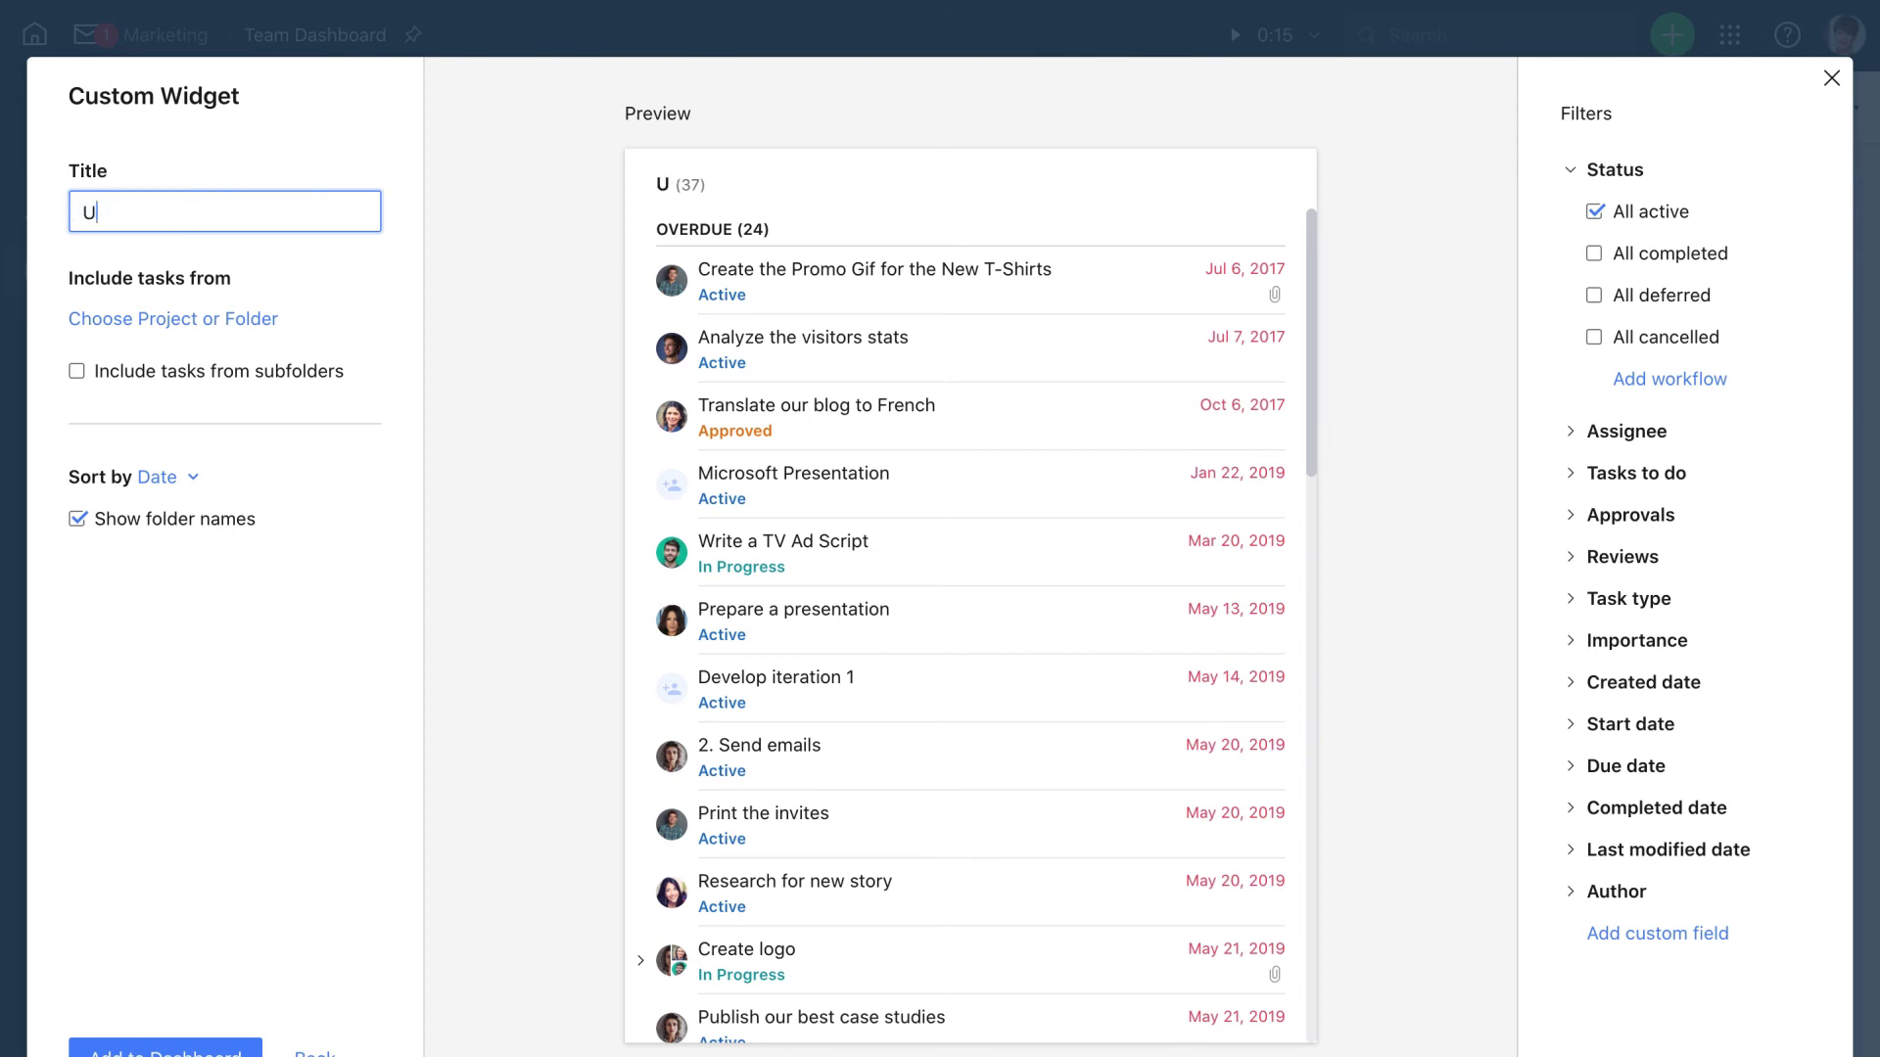
pyautogui.write('nassigned Tasks')
pyautogui.click(108, 311)
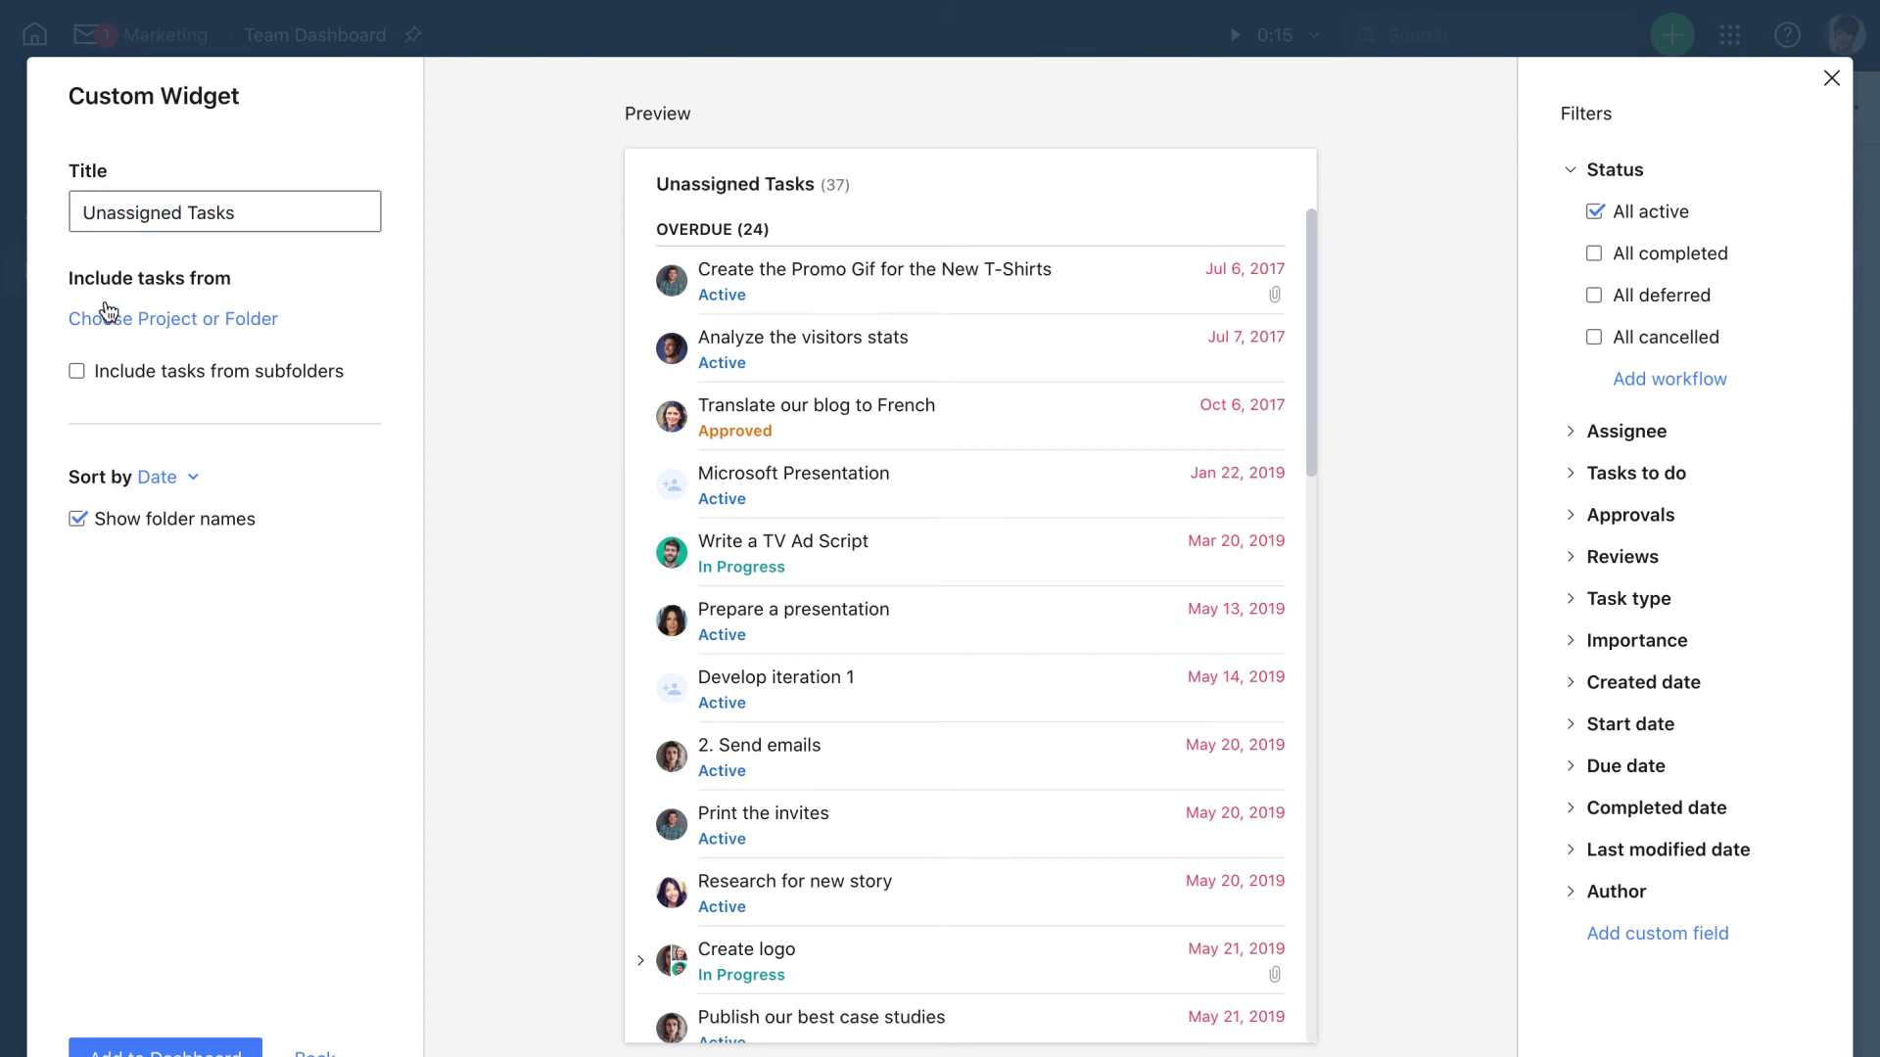
pyautogui.click(213, 664)
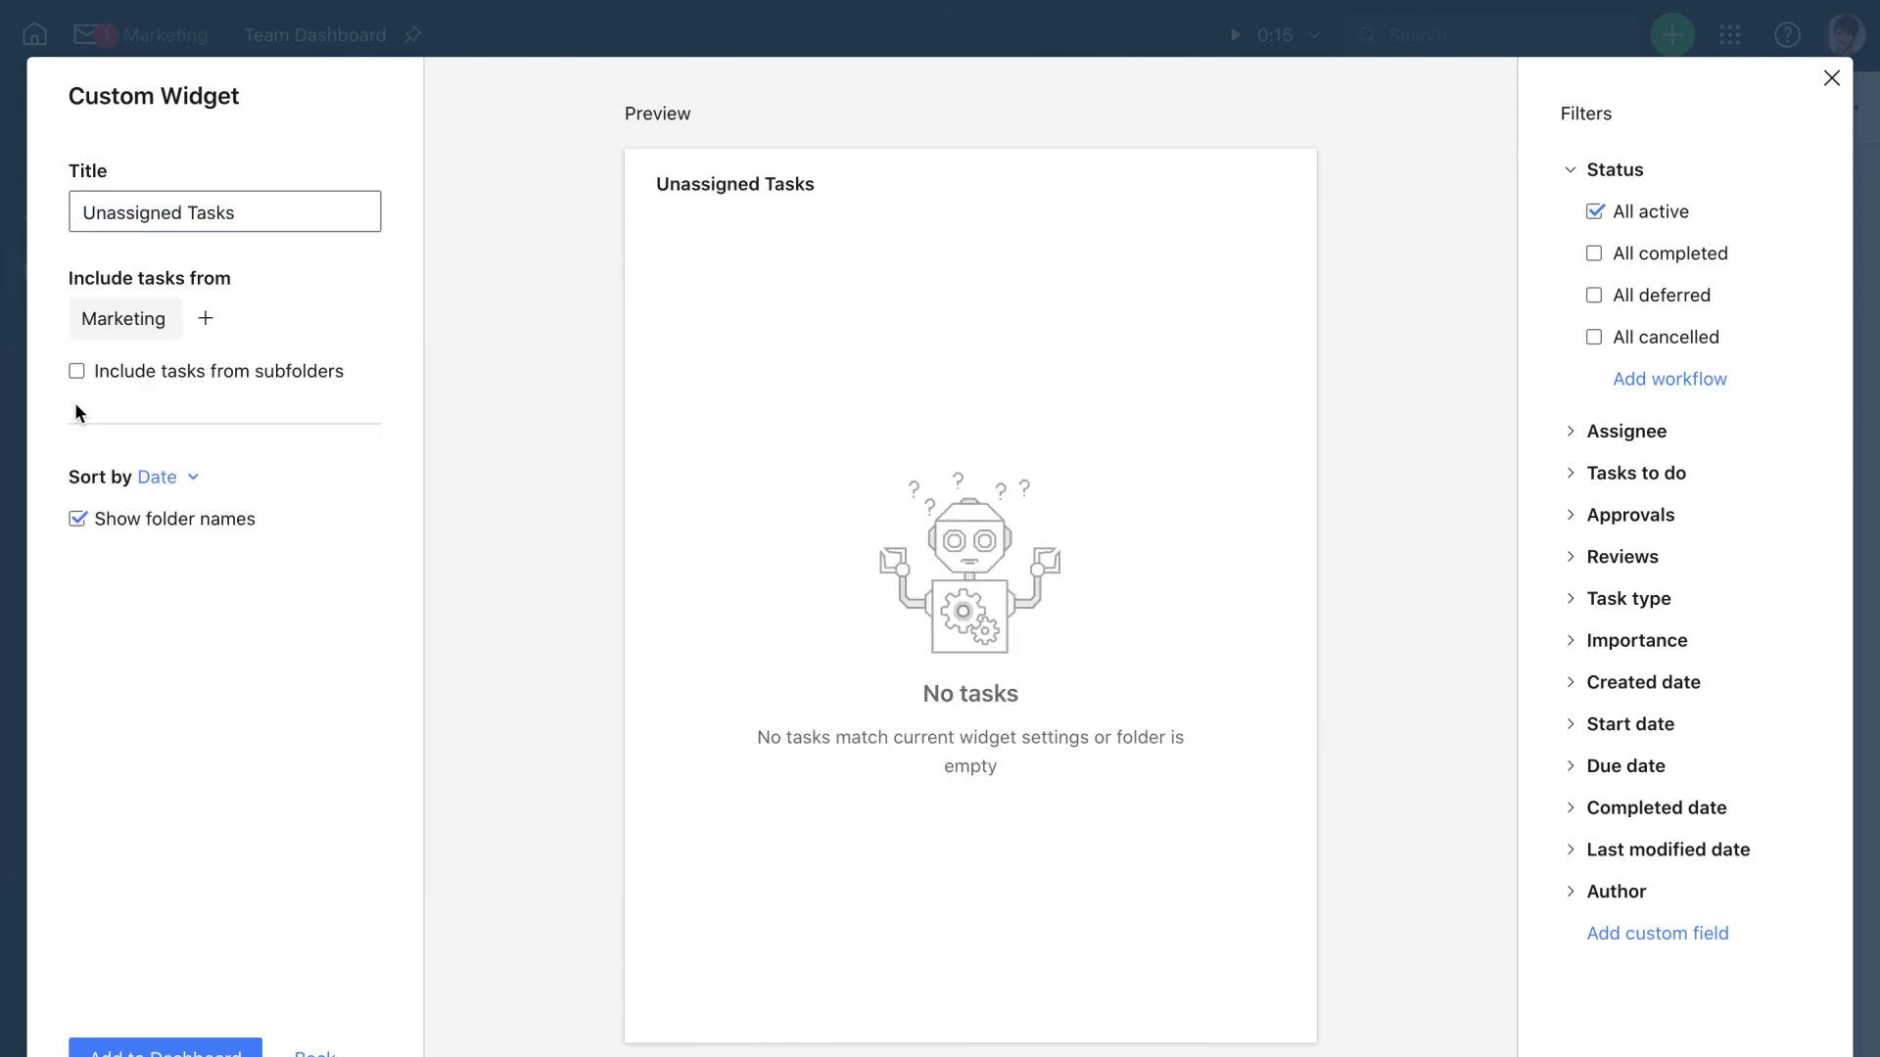
pyautogui.click(75, 374)
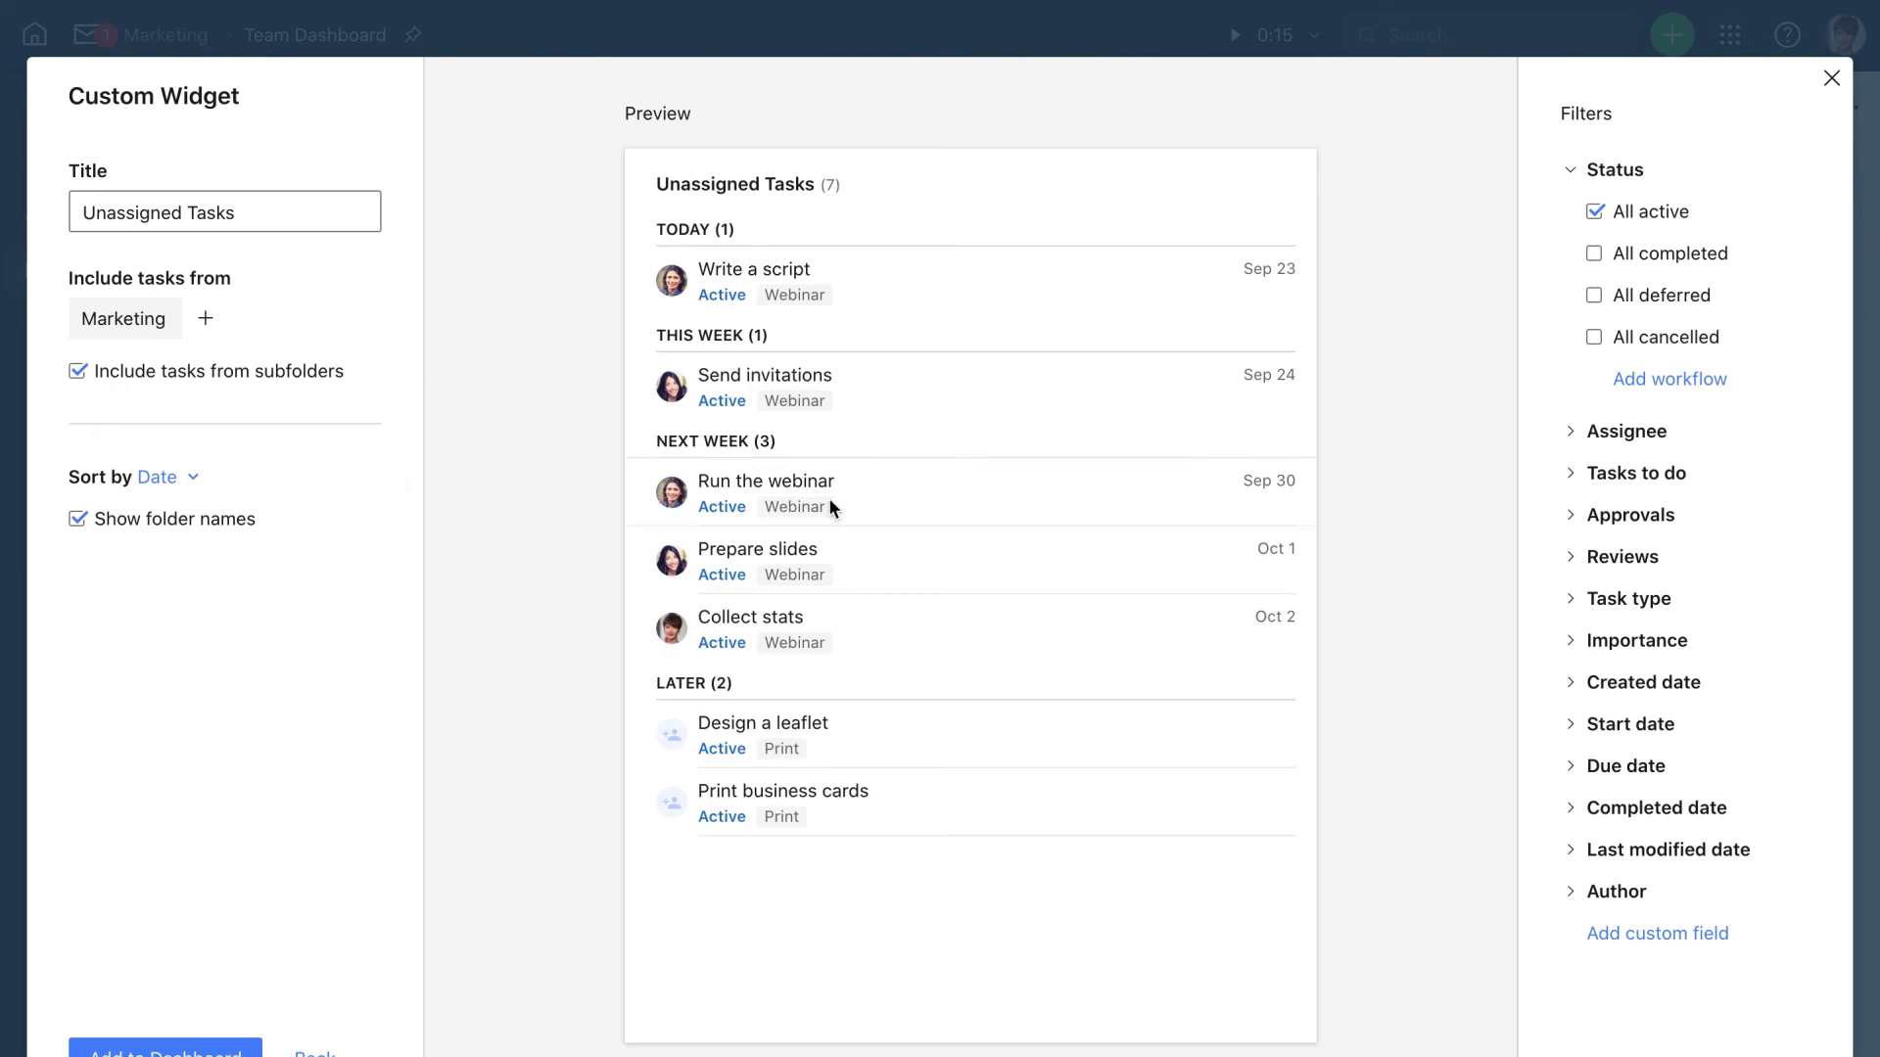
pyautogui.click(1573, 432)
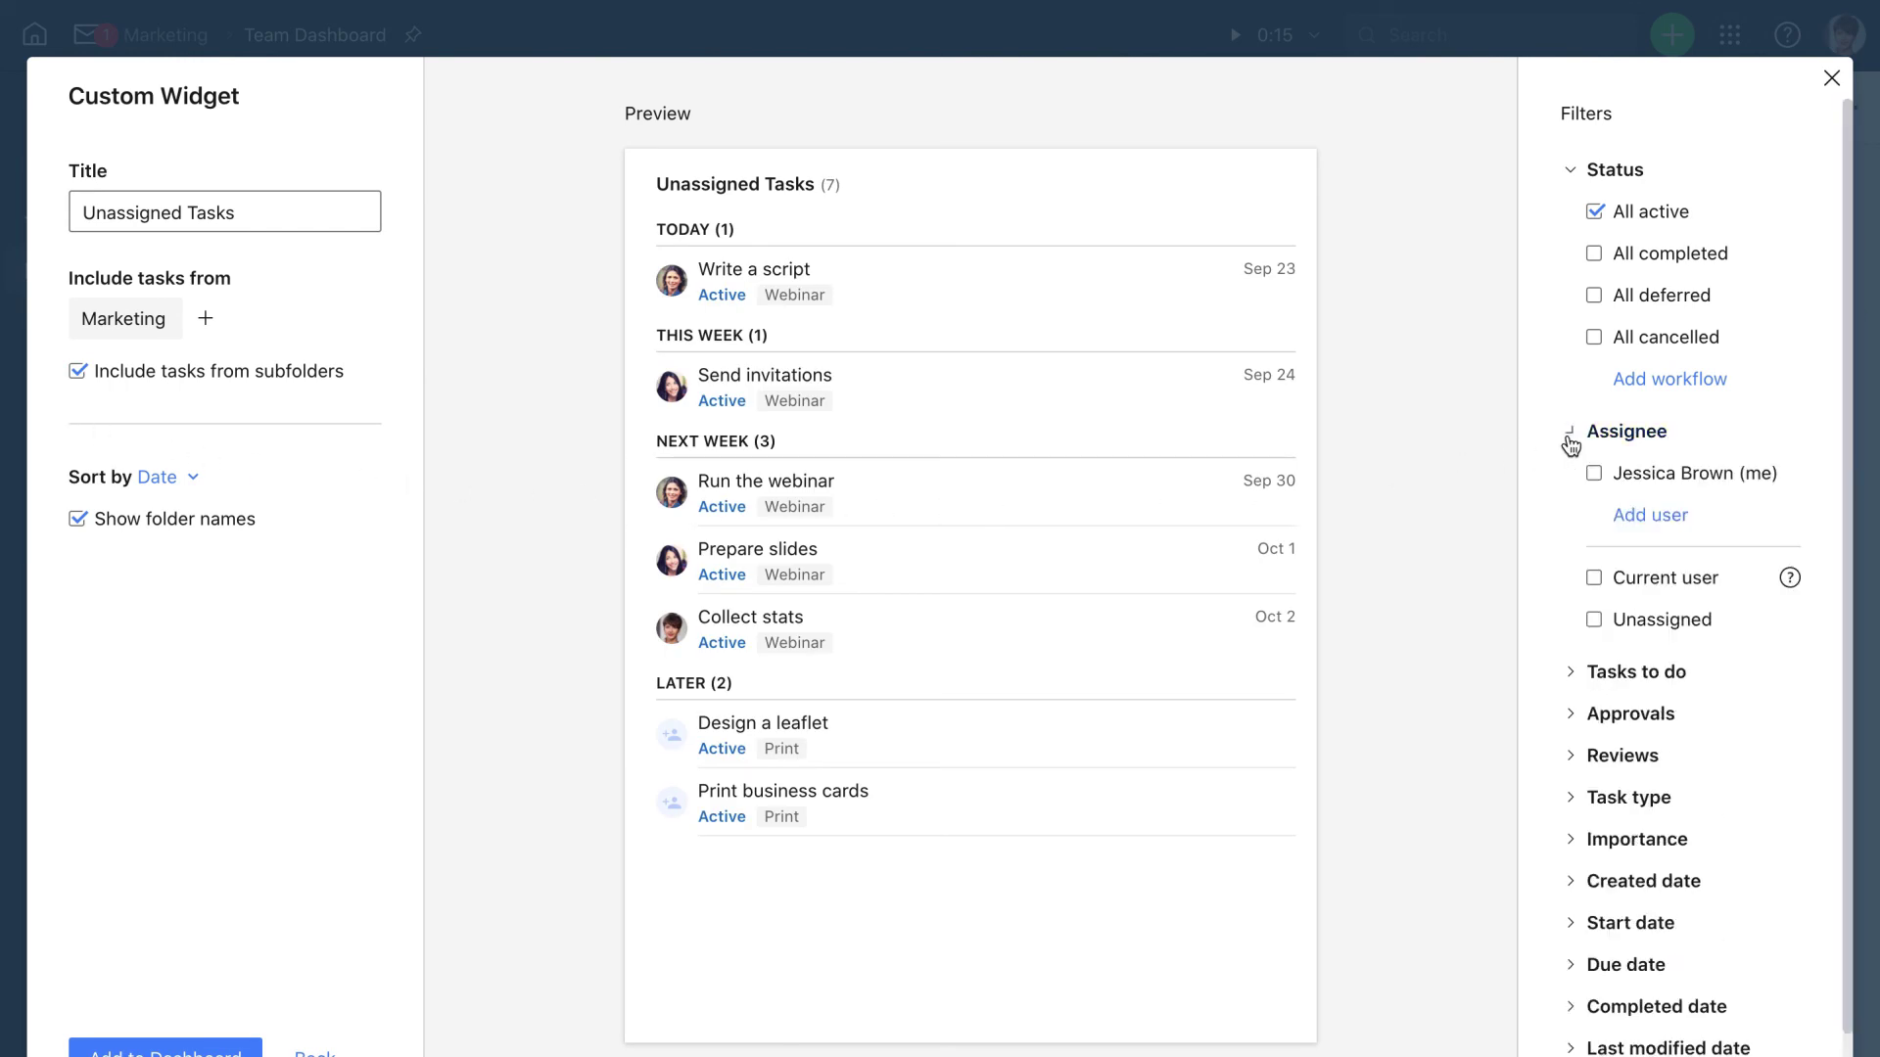
pyautogui.click(1593, 623)
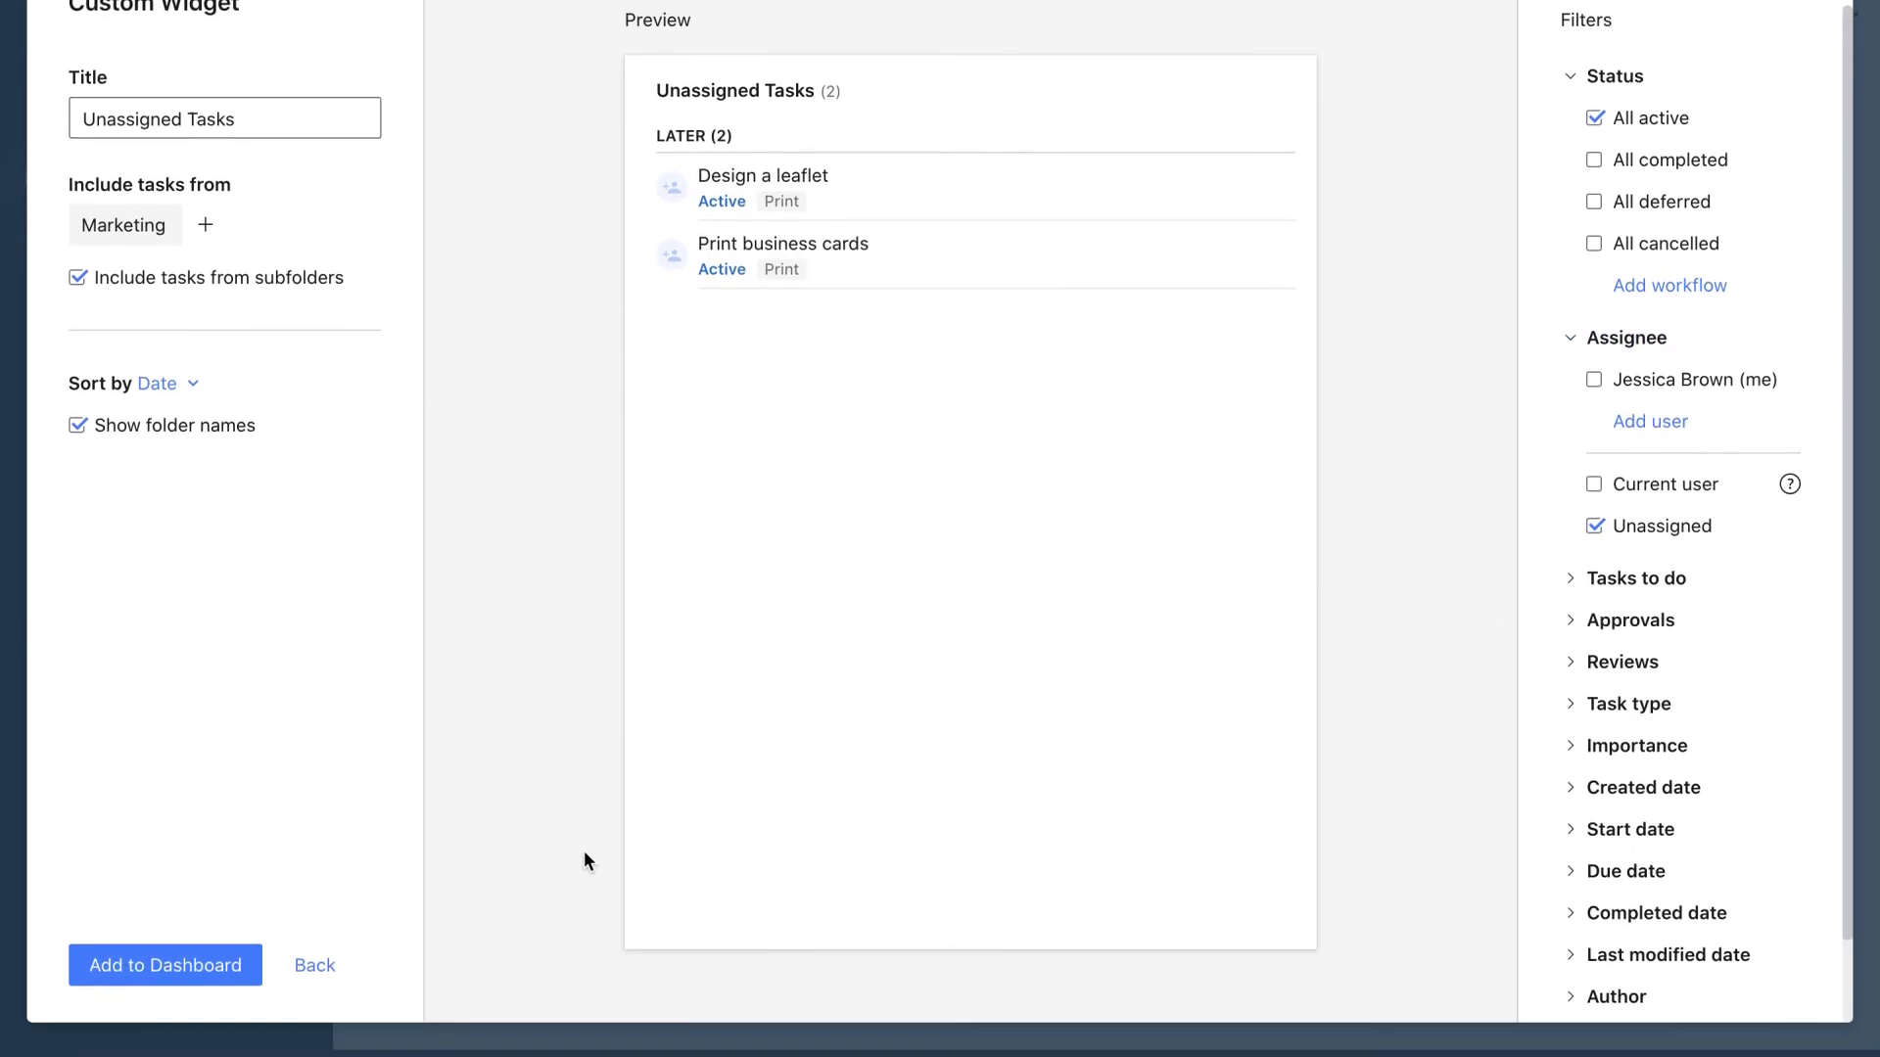
pyautogui.click(243, 950)
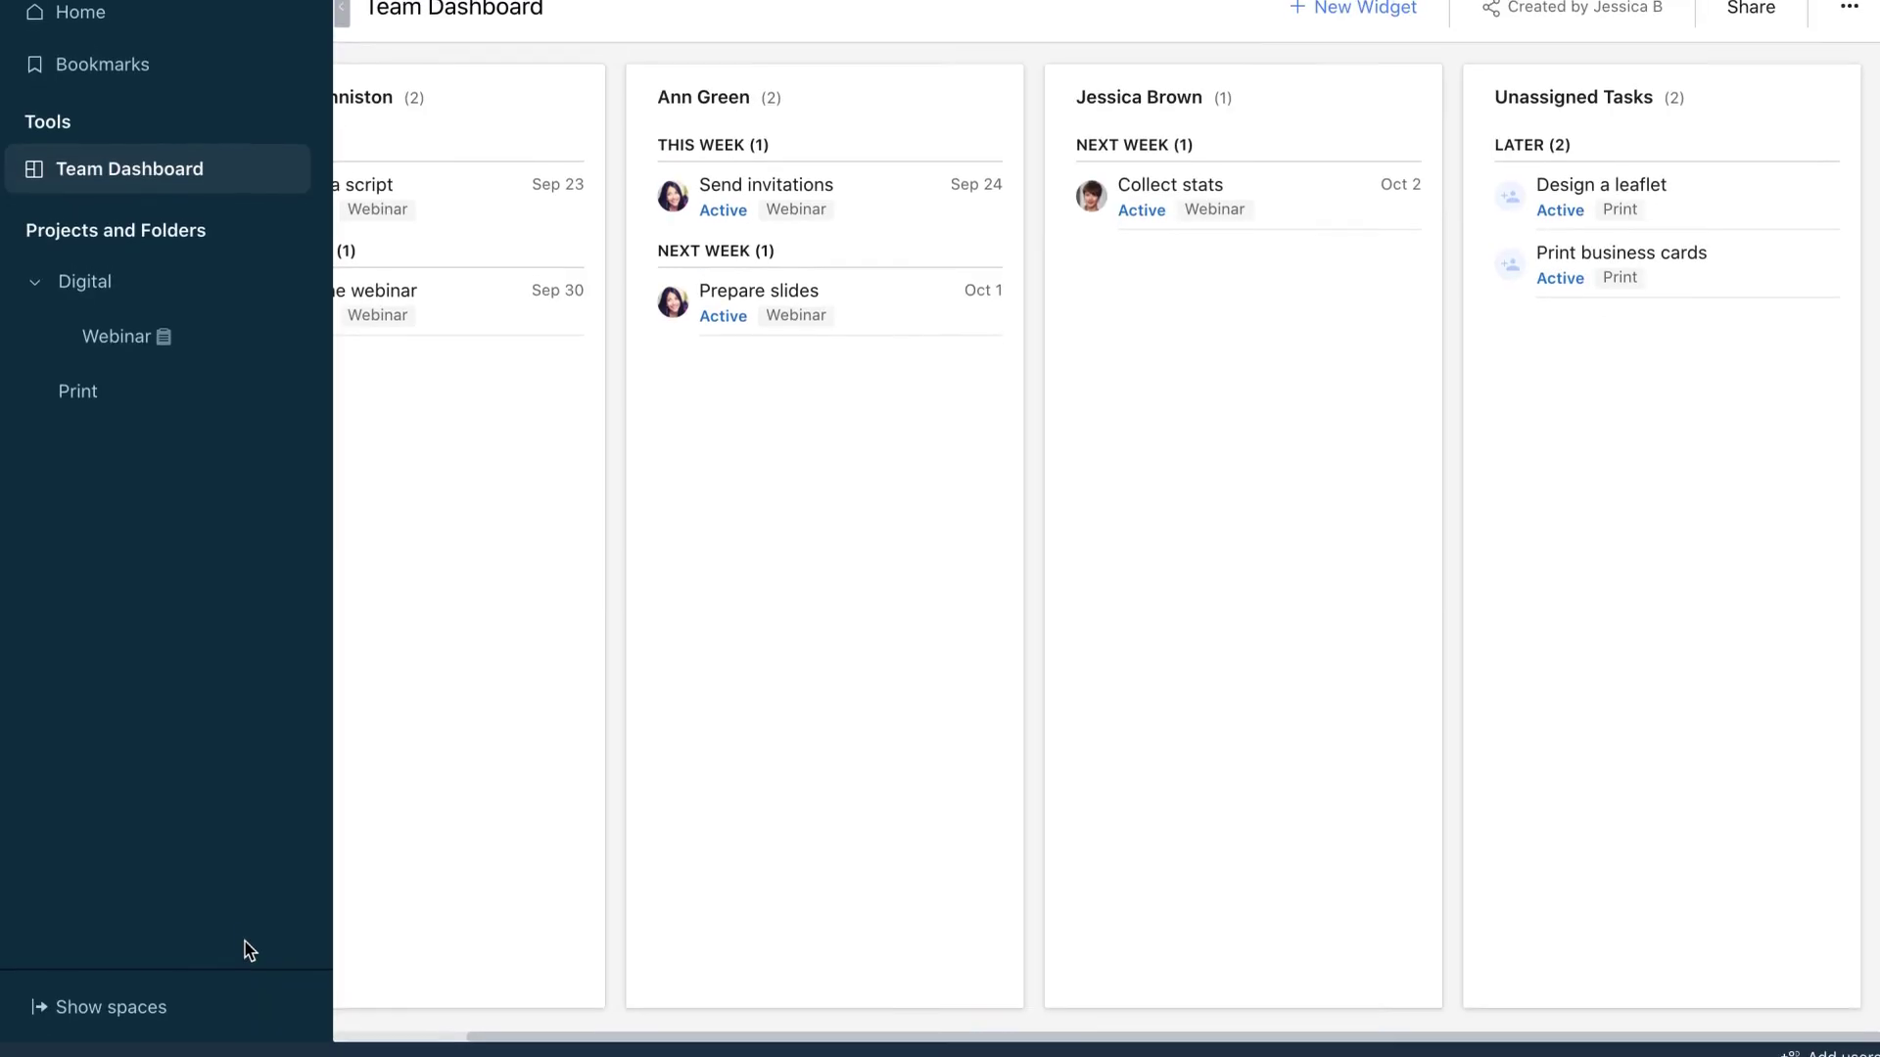
# Drag Prepare slides, Design a leaflet and Print business cards into three teammates' widgets
pyautogui.hscroll(-3, 677, 859)
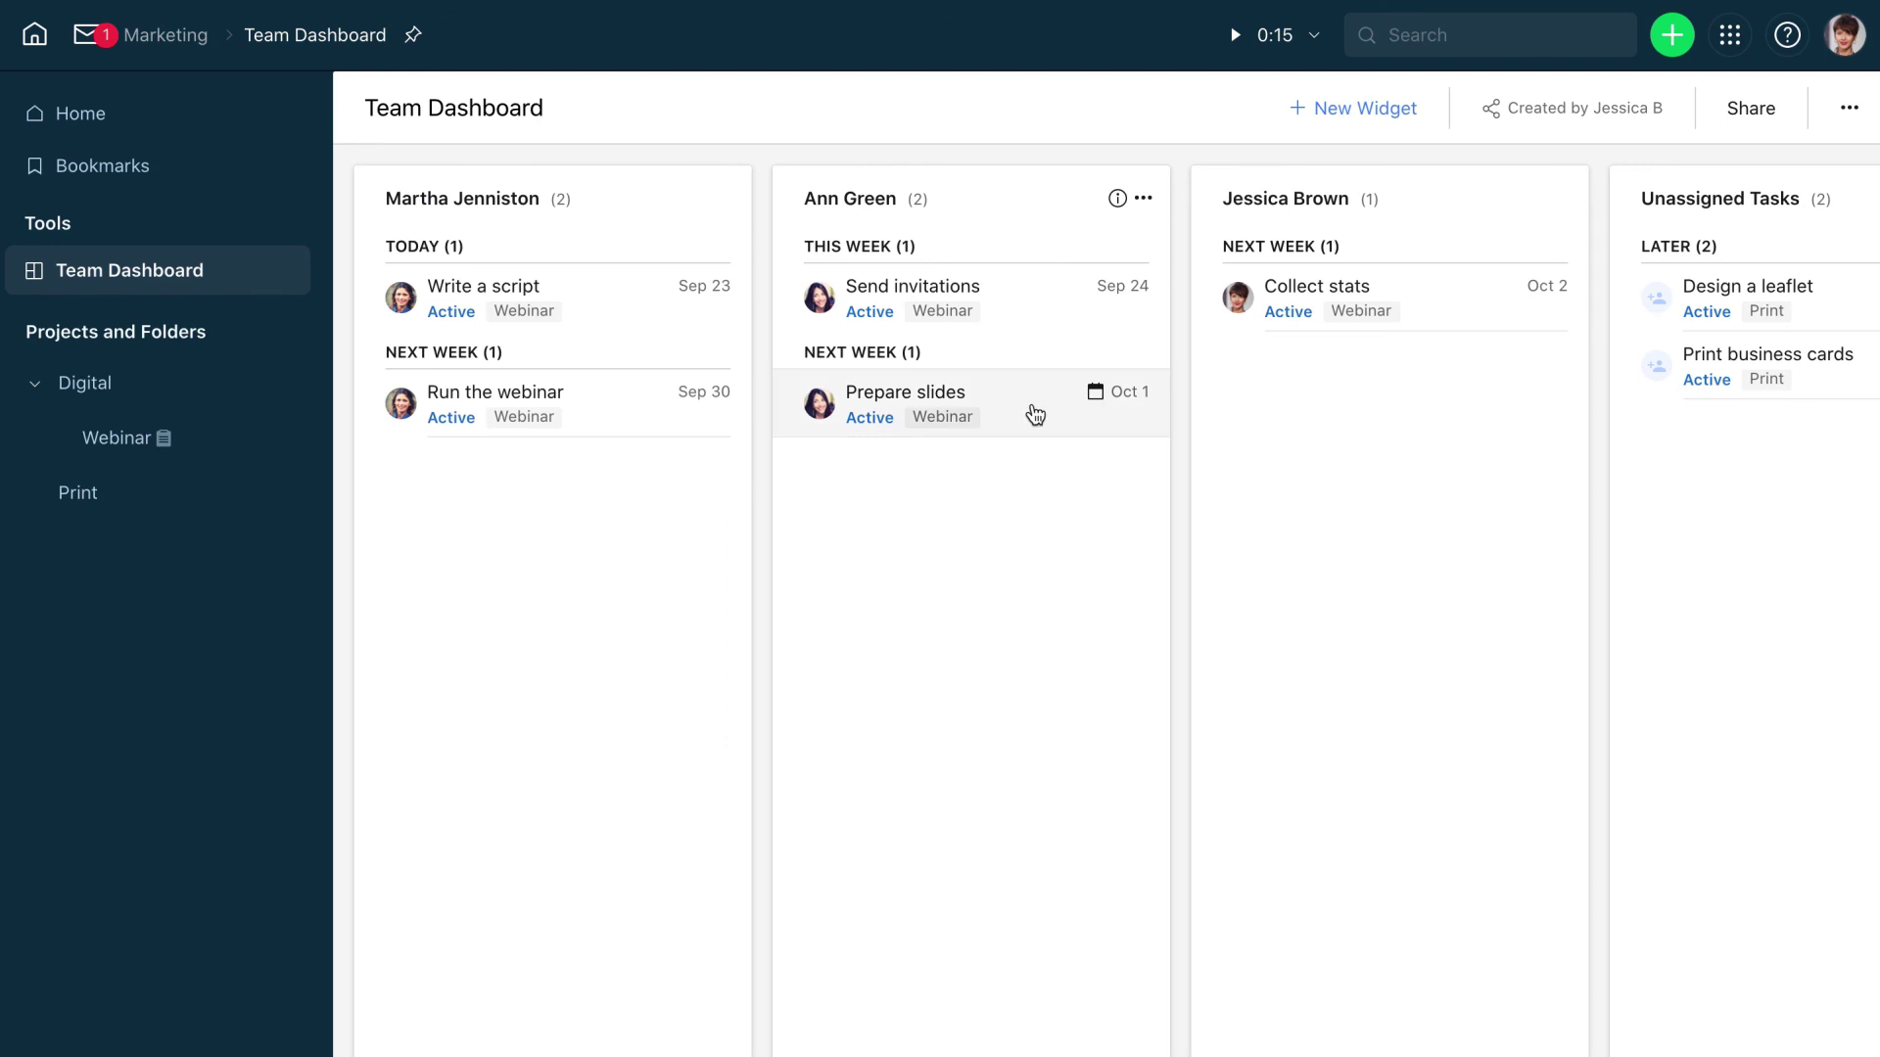
pyautogui.moveTo(1030, 421); pyautogui.dragTo(658, 504)
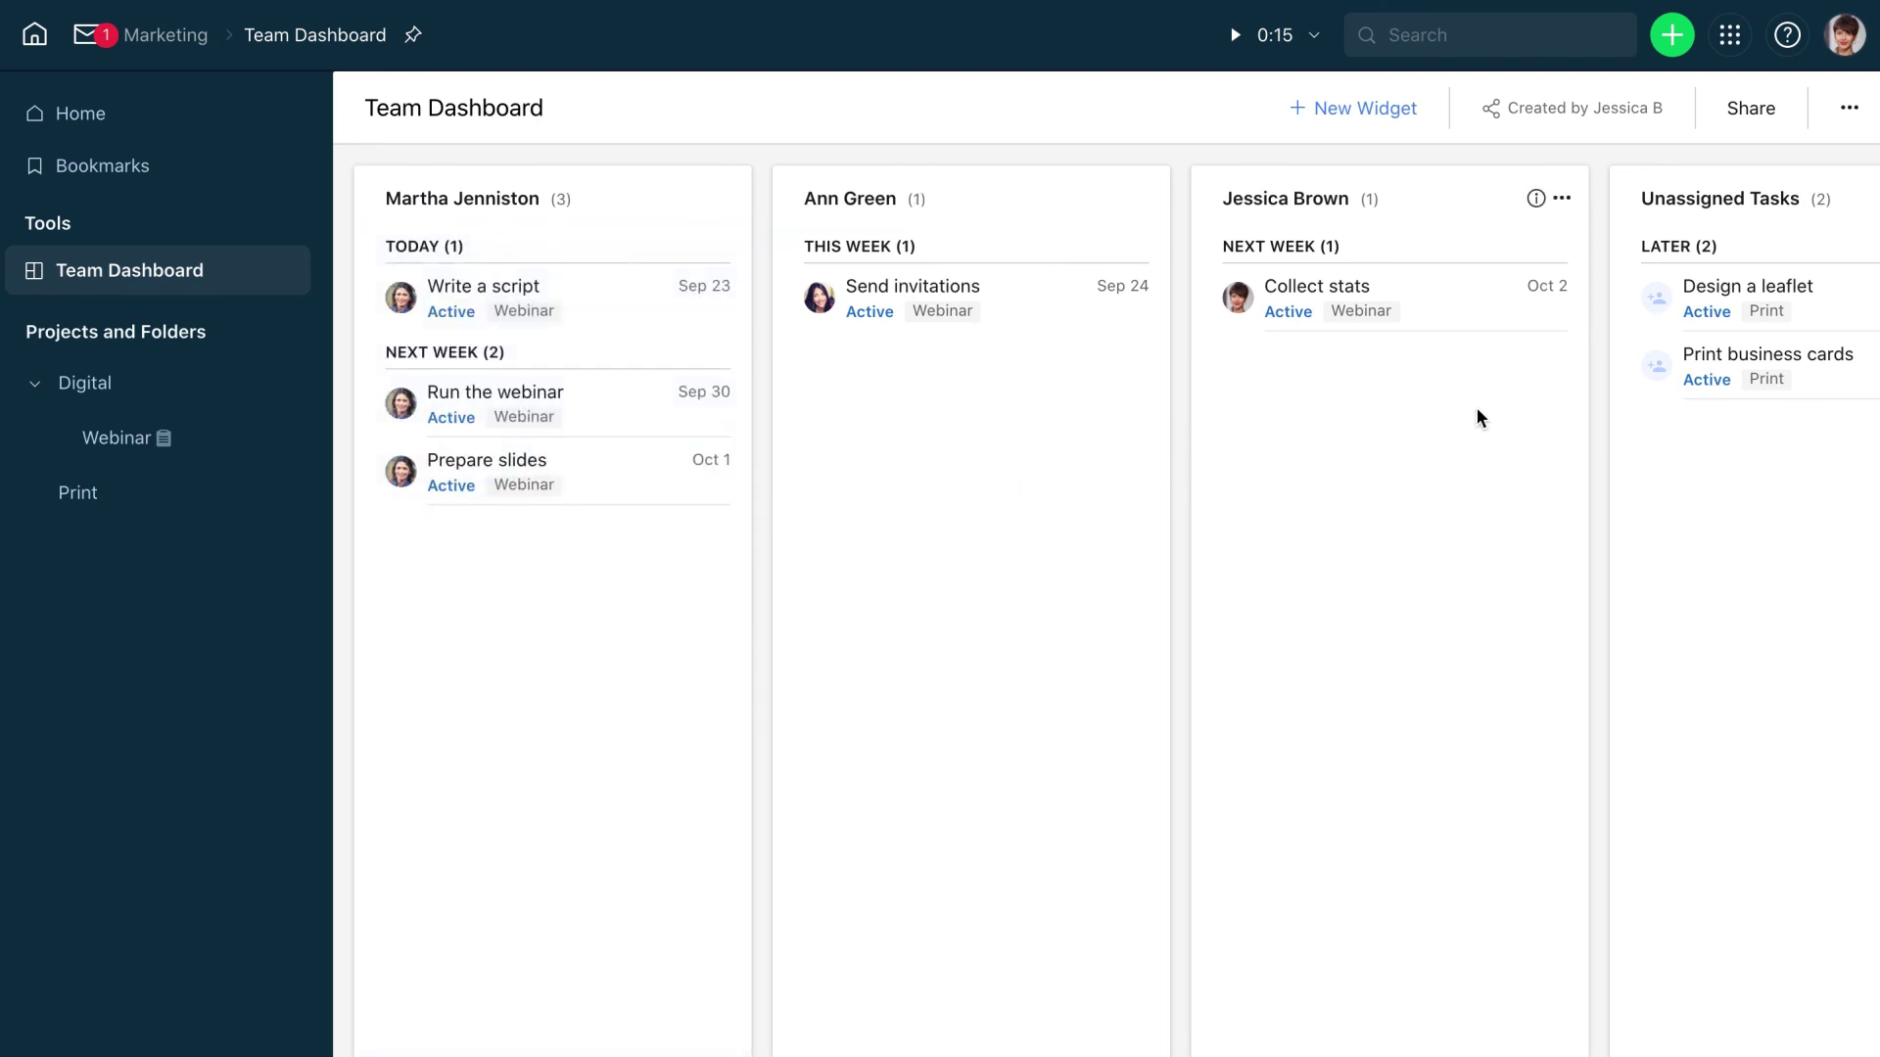
pyautogui.moveTo(1802, 315); pyautogui.dragTo(1032, 403)
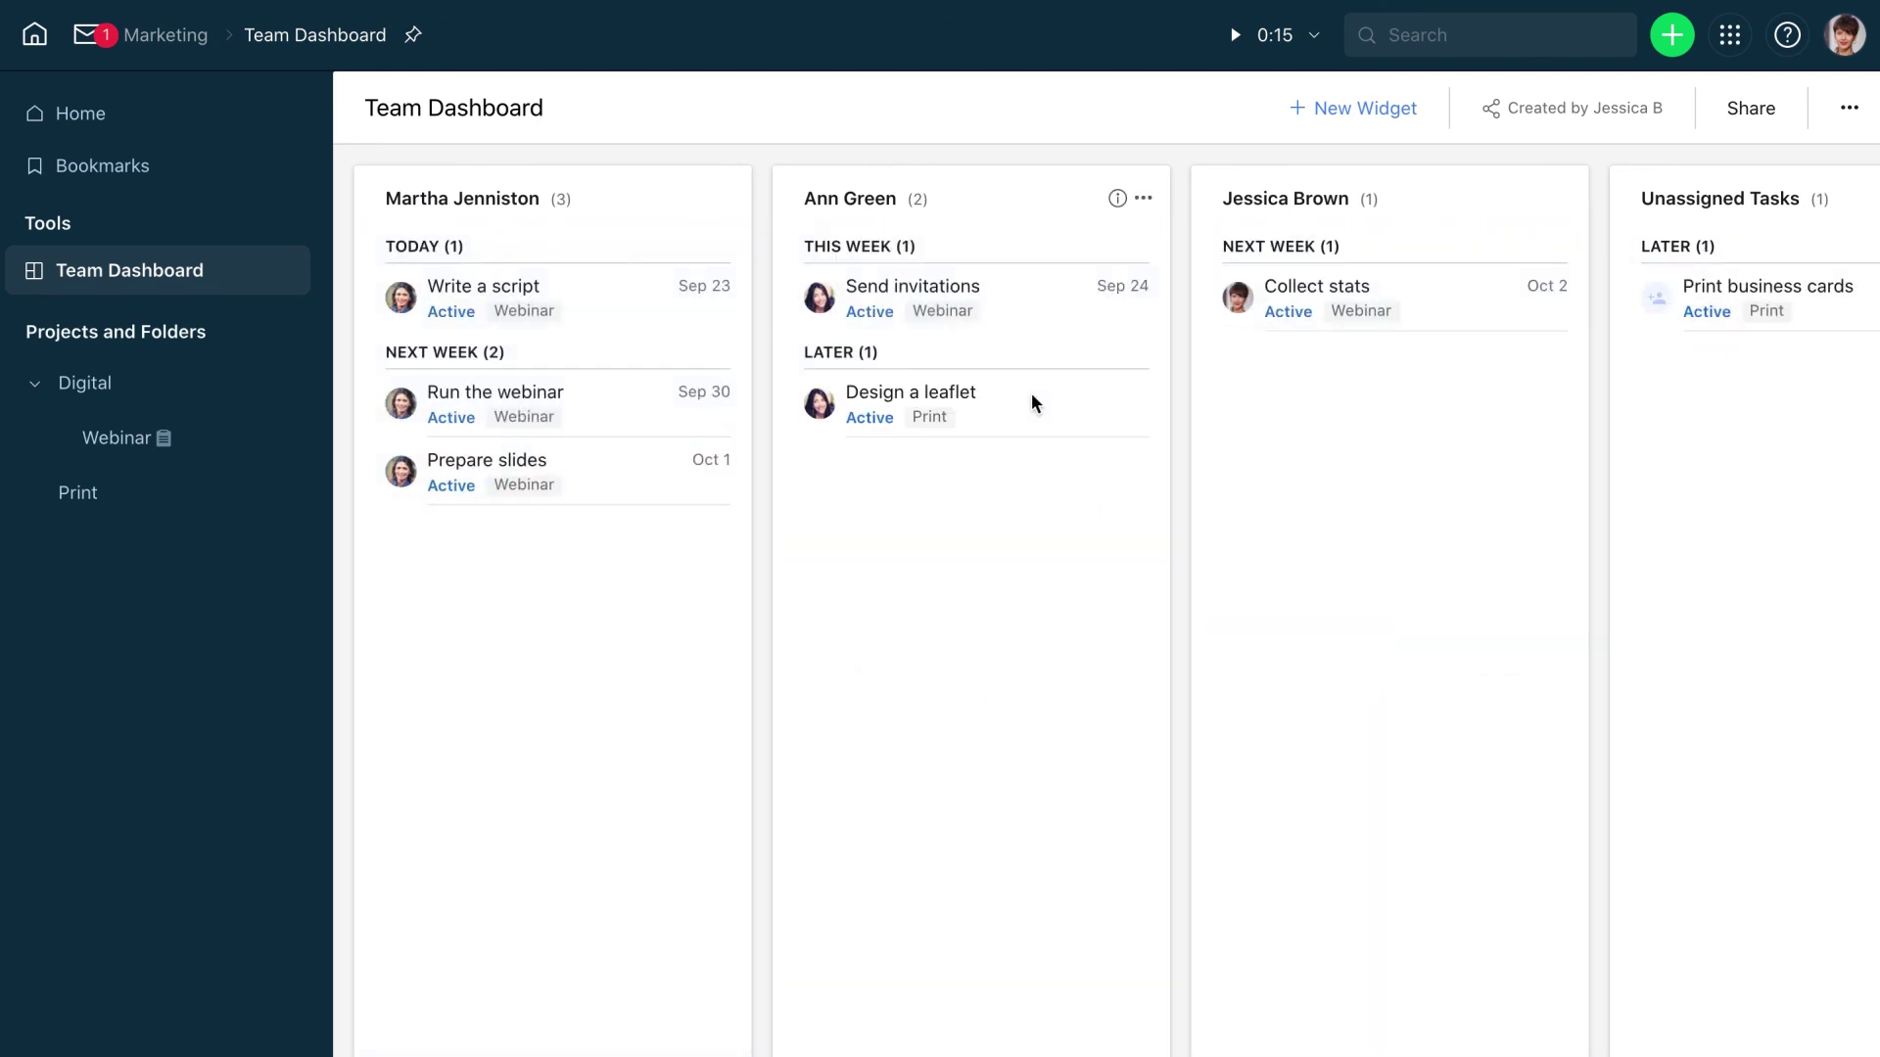
pyautogui.moveTo(1632, 336); pyautogui.dragTo(1460, 407)
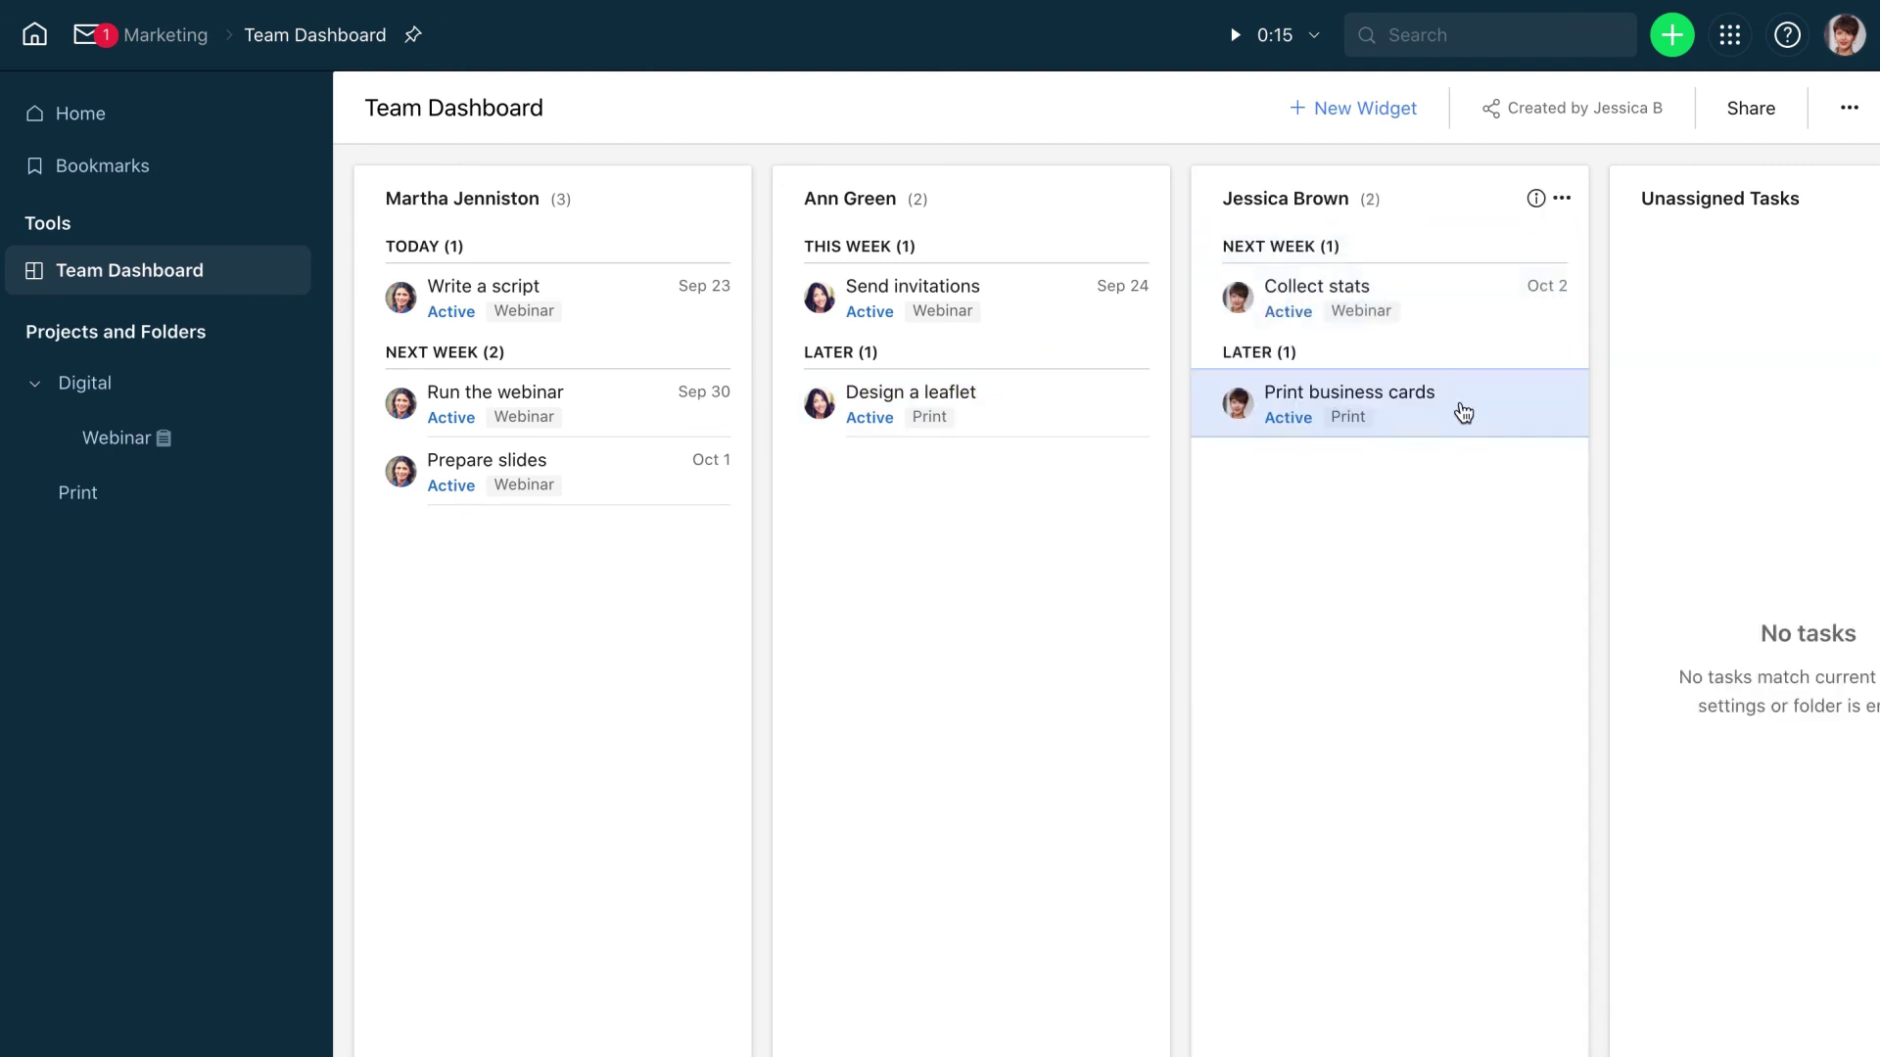